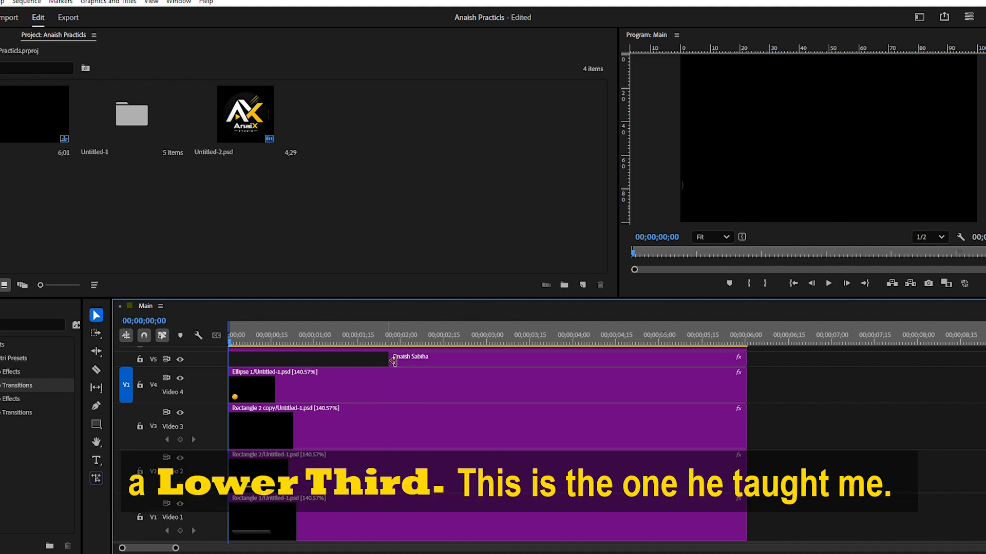
Preview the finished lower third animation enlarged, and scrub through the Main sequence to review how its elements appear.
key(grave)
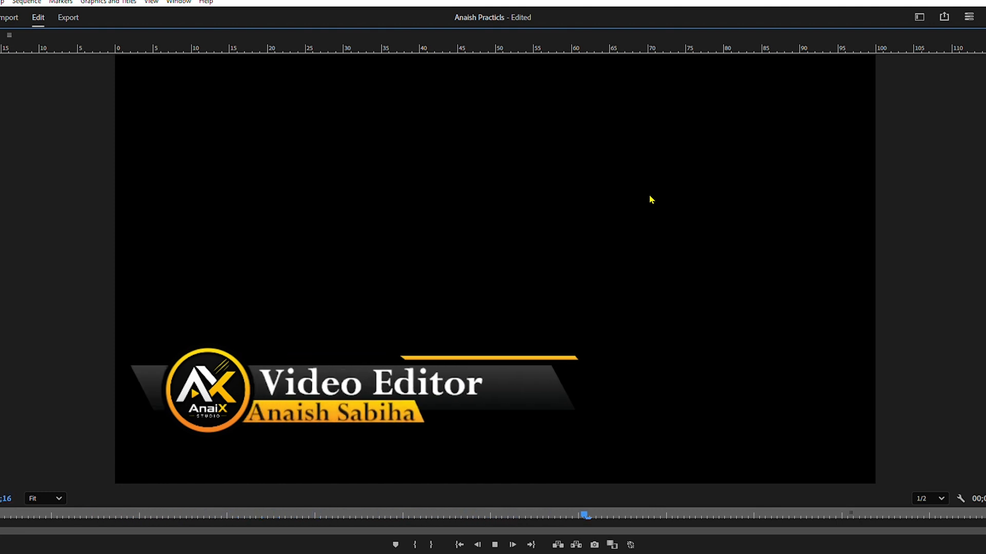
key(space)
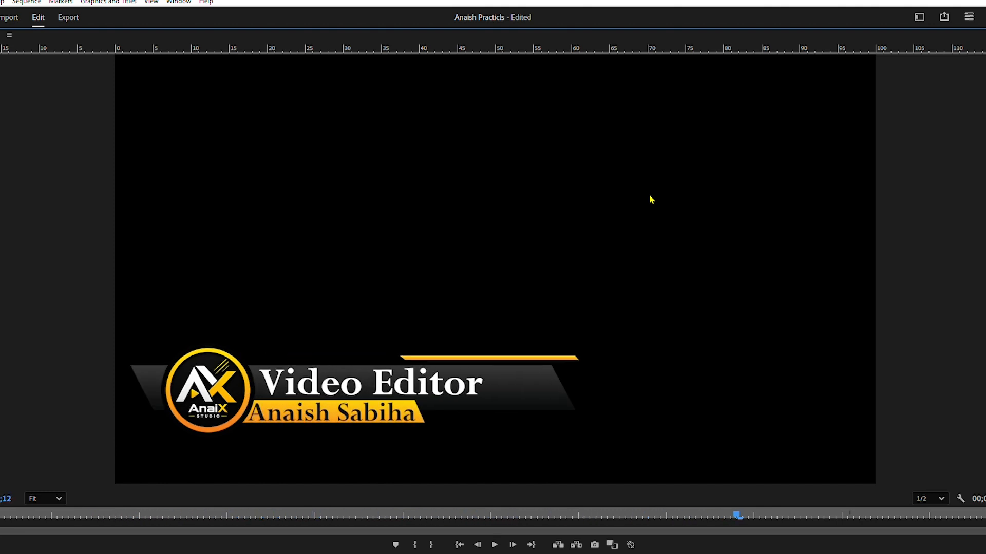
key(grave)
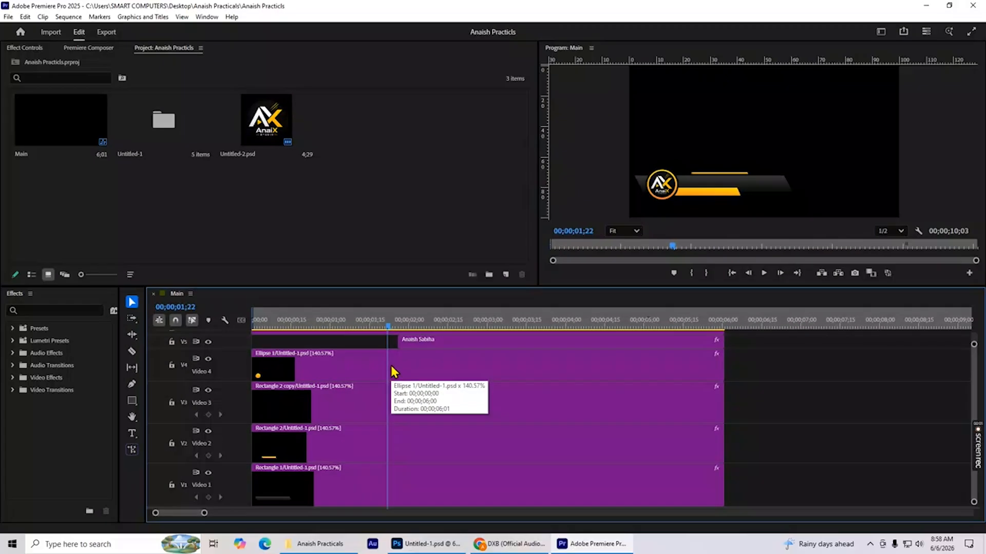
drag(276, 466, 512, 468)
drag(504, 367, 515, 368)
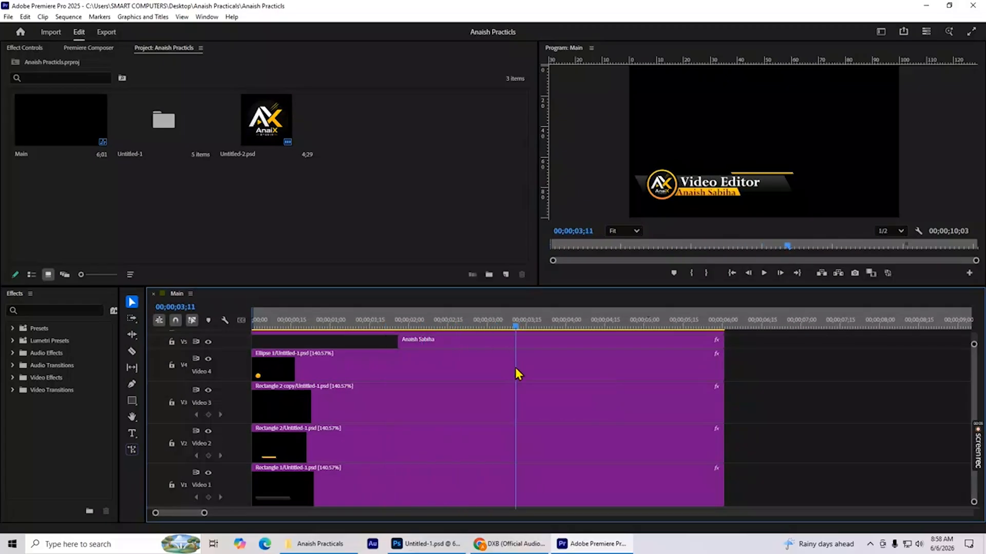
Switch to the Untitled-1.psd document in Photoshop and draw a circle about 216 px wide in the canvas area above the existing lower third.
click(439, 543)
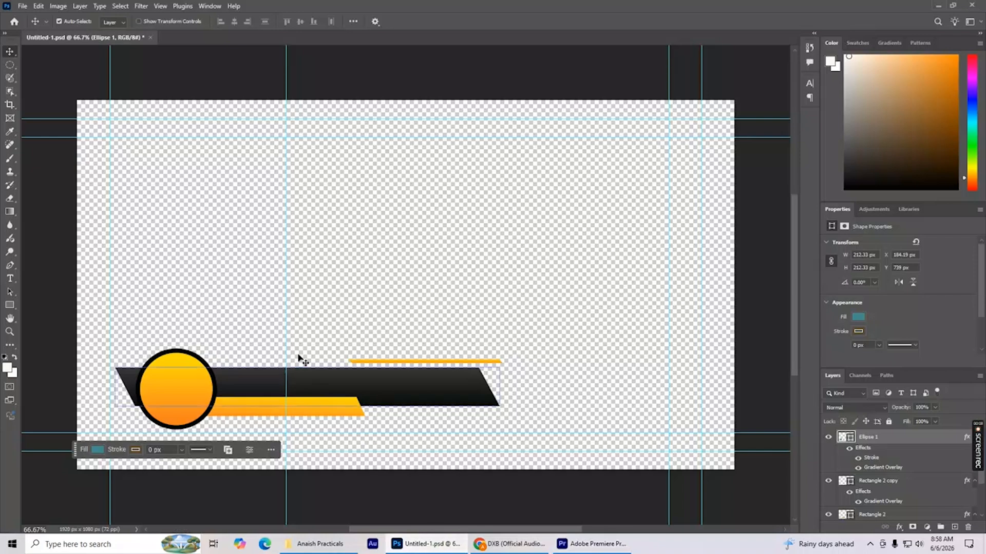
drag(118, 299, 525, 445)
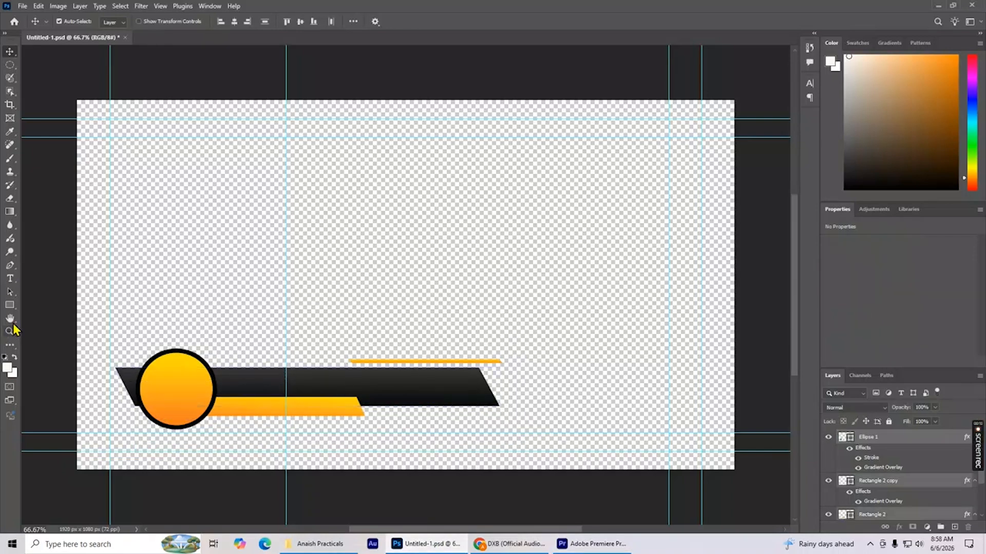
click(10, 305)
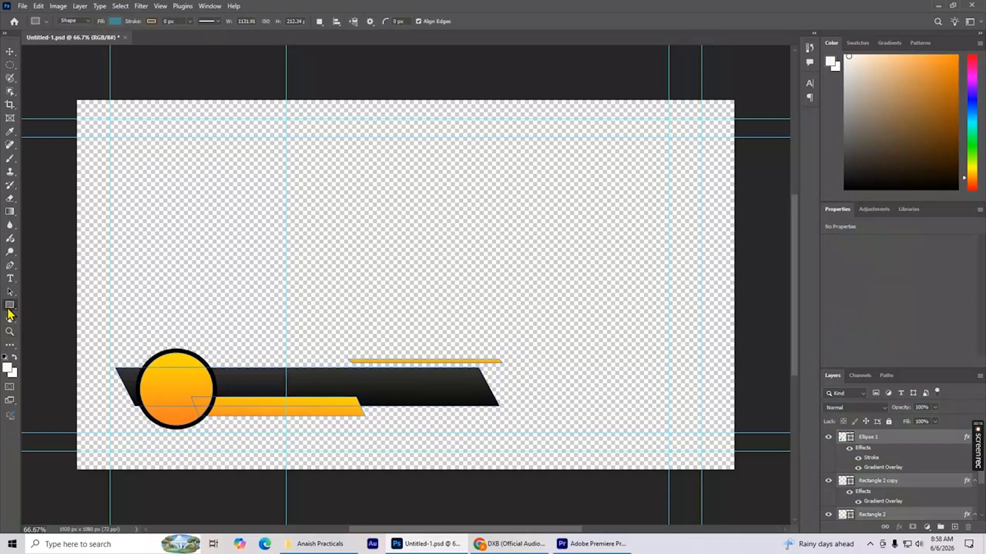
right_click(9, 306)
click(51, 314)
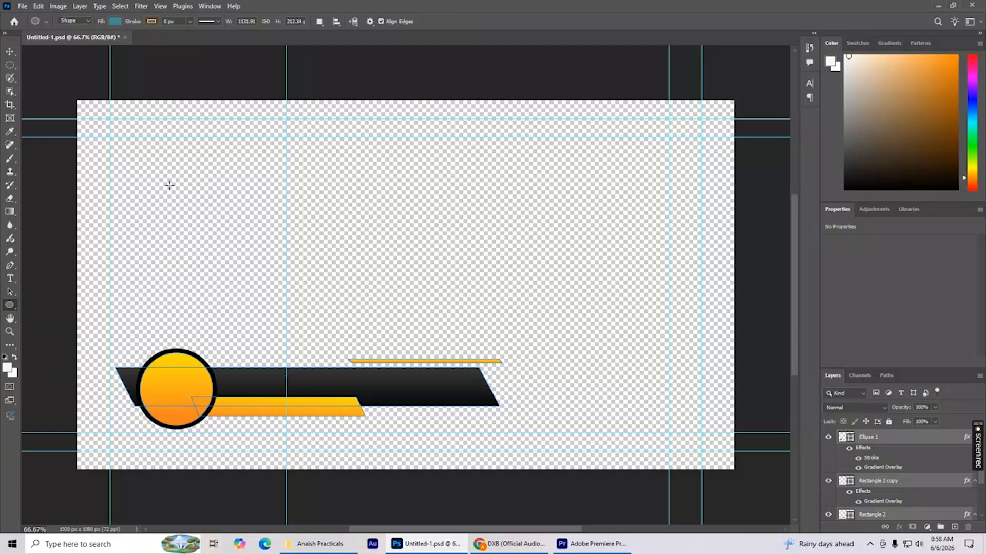
drag(169, 182, 264, 255)
Give the new circle a yellow fill and a 9 px black stroke.
click(128, 280)
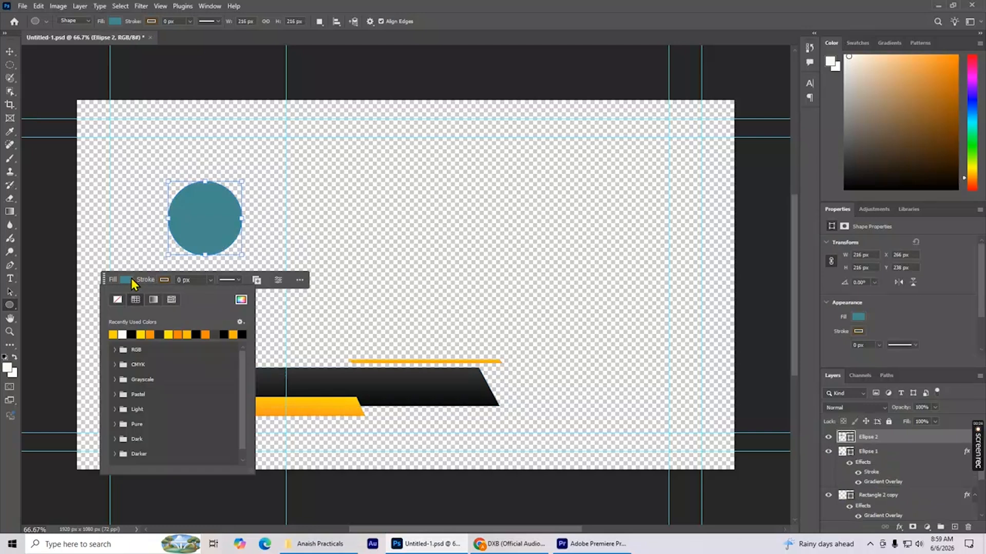
click(113, 335)
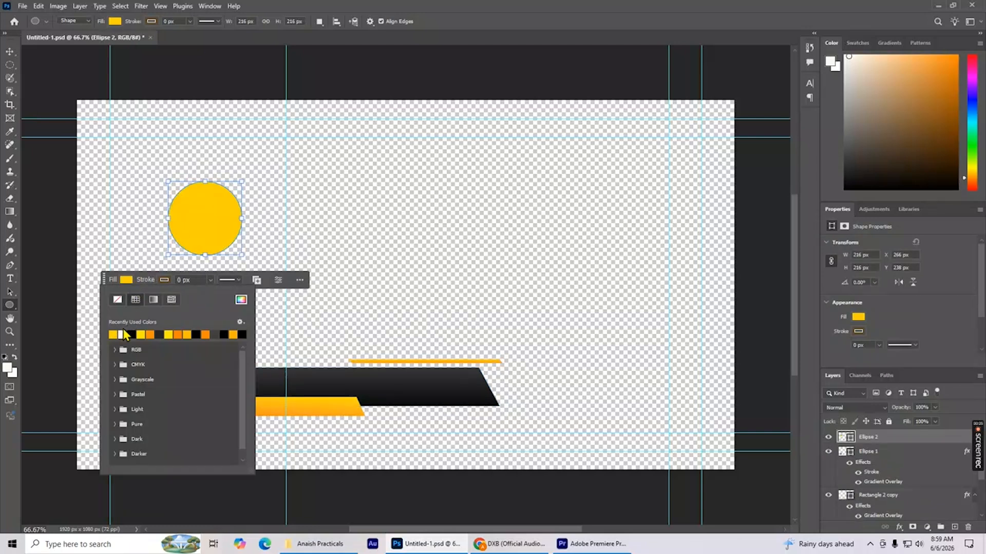
click(180, 279)
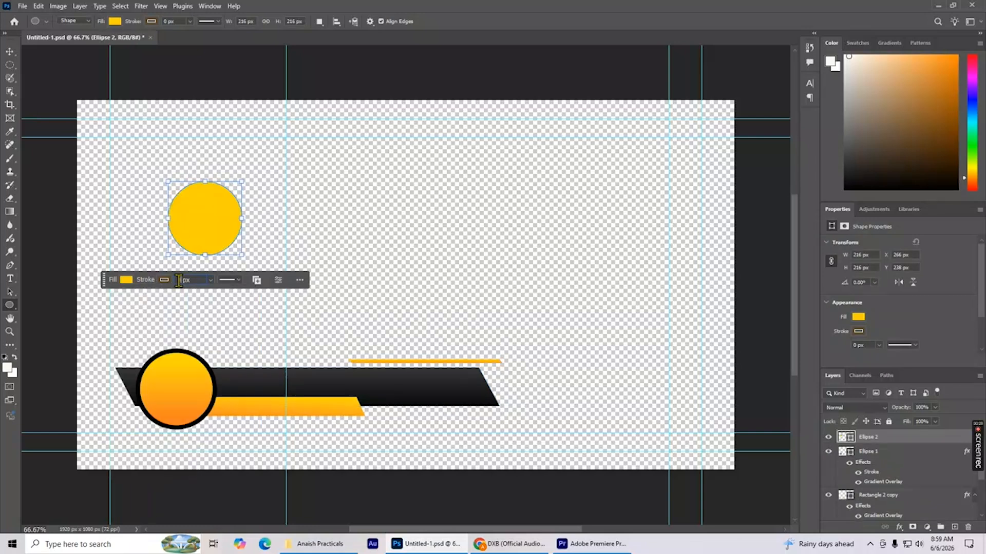
scroll(182, 280, up, 2)
scroll(182, 284, up, 1)
click(164, 280)
click(131, 335)
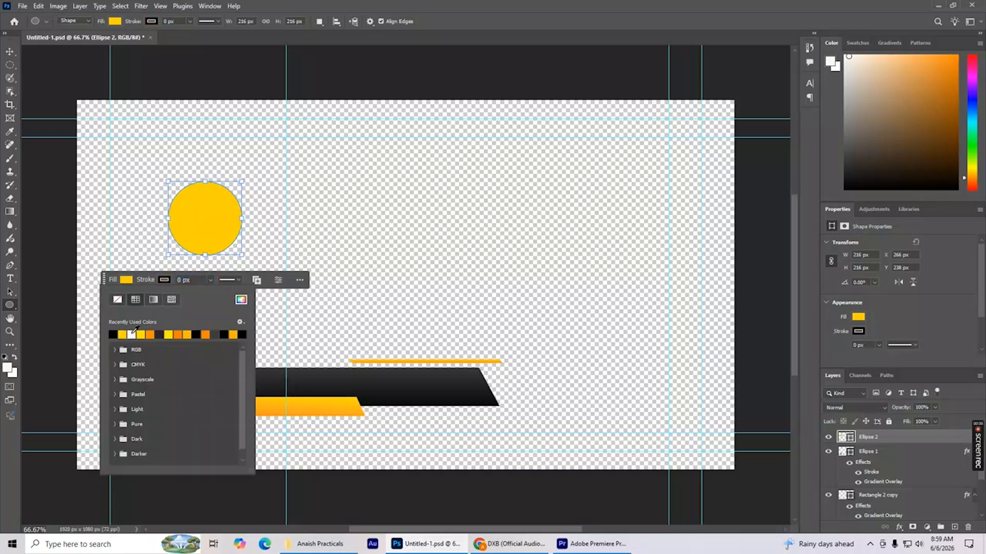
click(256, 248)
click(515, 205)
click(186, 282)
click(282, 237)
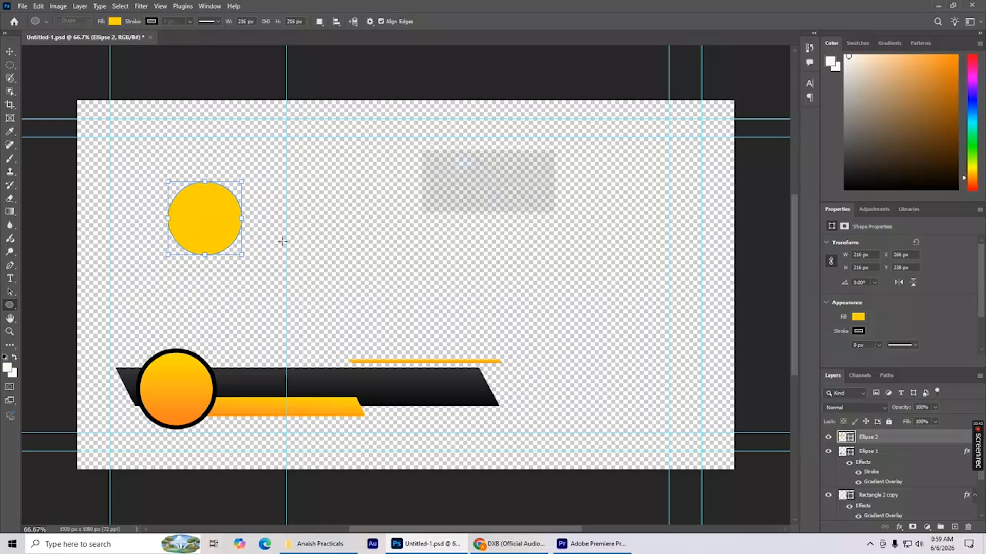
click(524, 205)
Move the new yellow circle directly above the orange circle of the existing lower third.
click(9, 51)
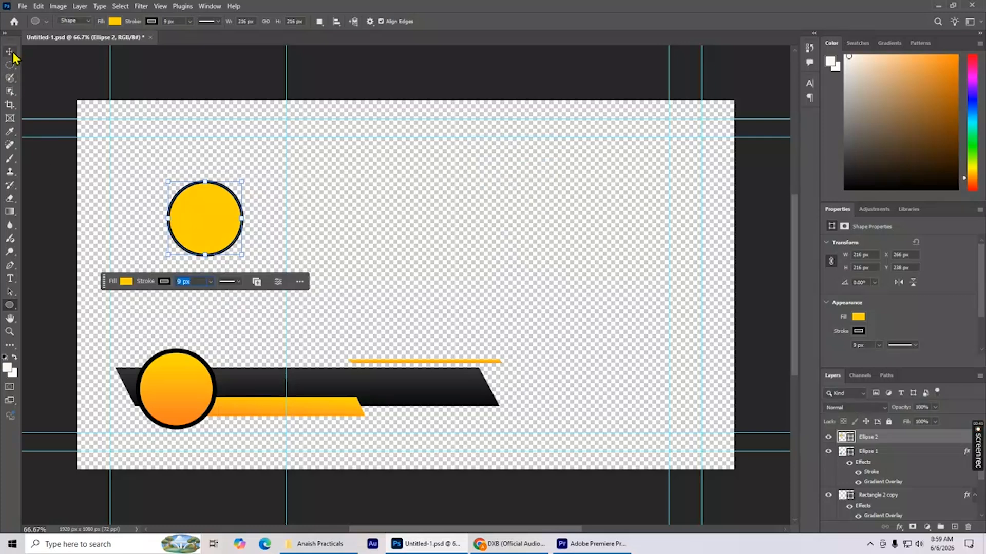
drag(203, 215, 174, 207)
drag(266, 395, 260, 382)
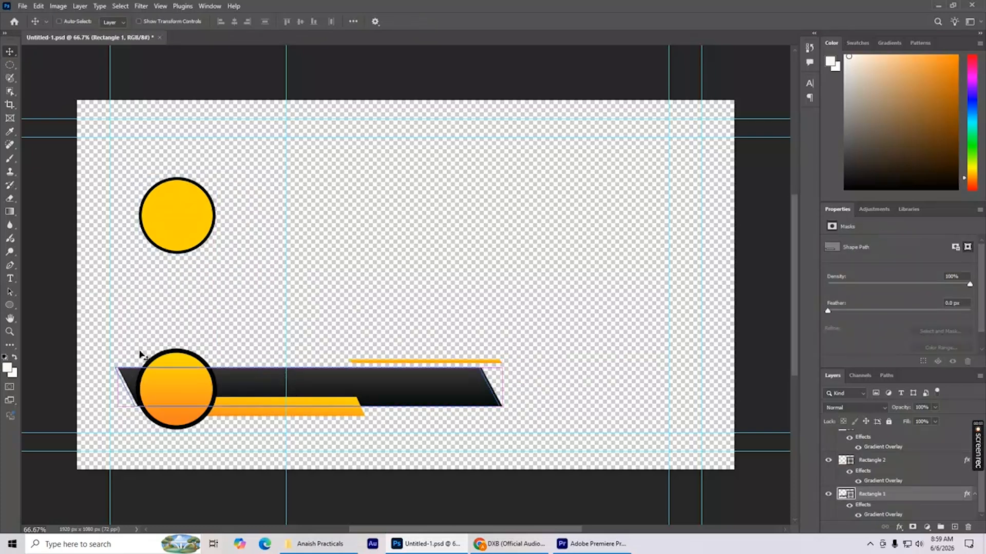
Draw a black rectangle about 810 × 103 px beside the new yellow circle.
click(10, 306)
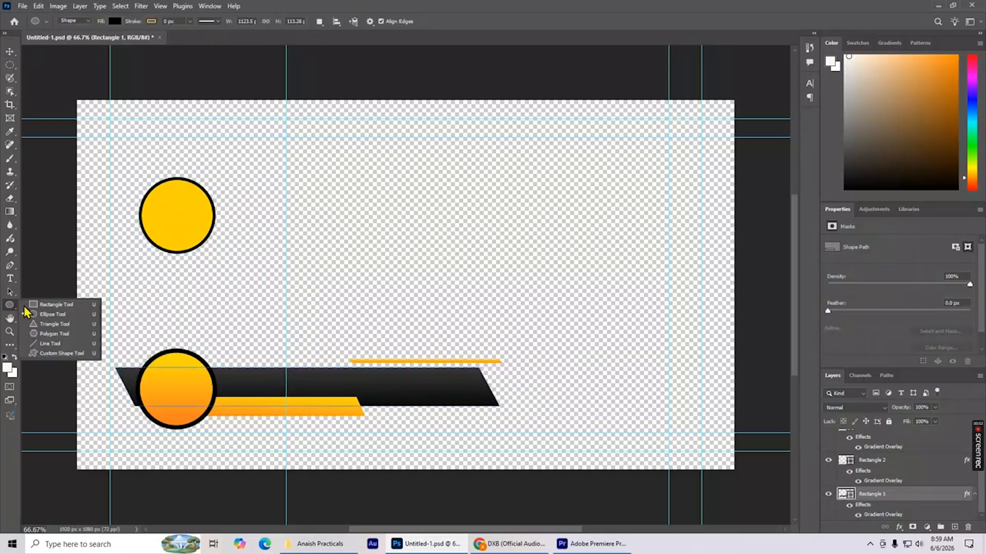
click(52, 302)
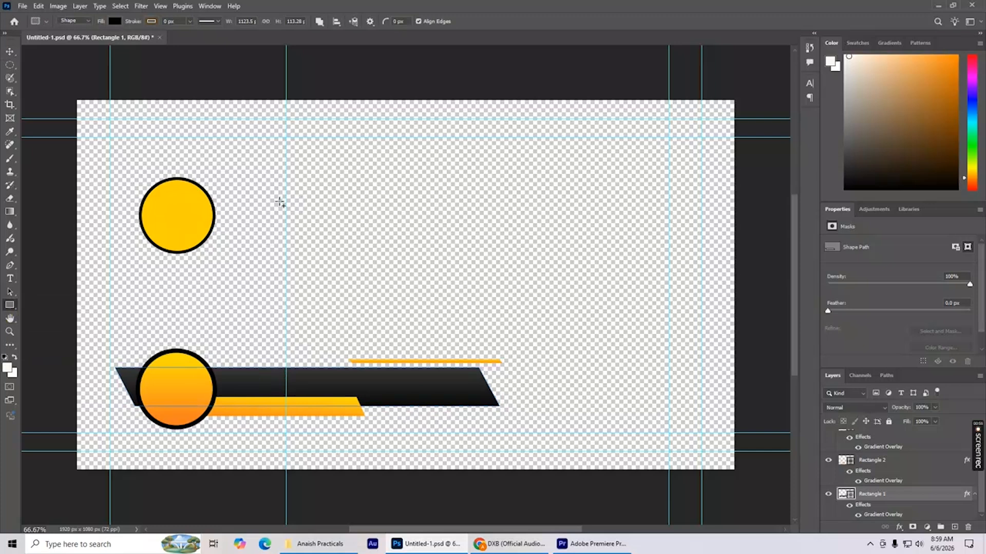
drag(274, 202, 551, 237)
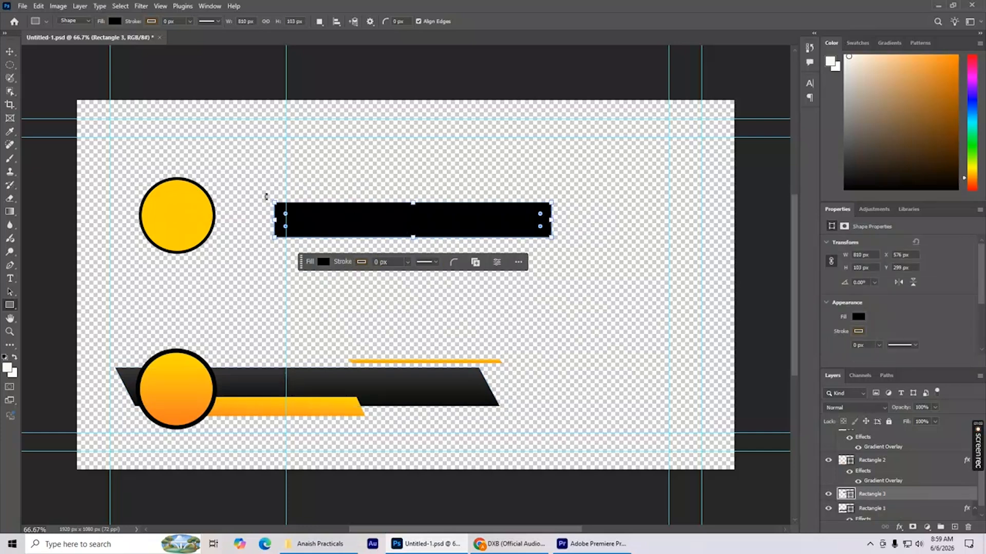
Transform the black rectangle into a slanted bar behind the yellow circle, enlarged to about 1028 × 131 px.
click(9, 51)
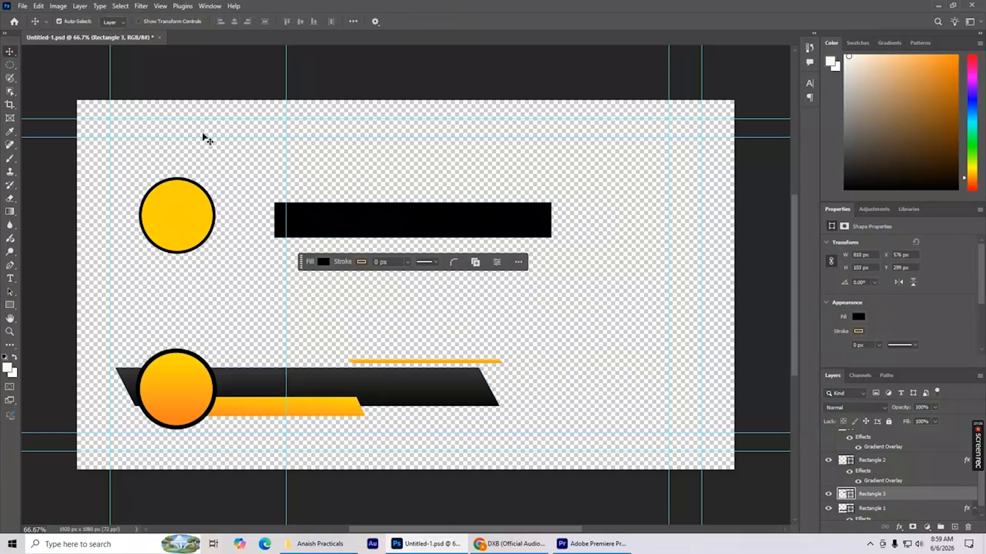
key(ctrl+t)
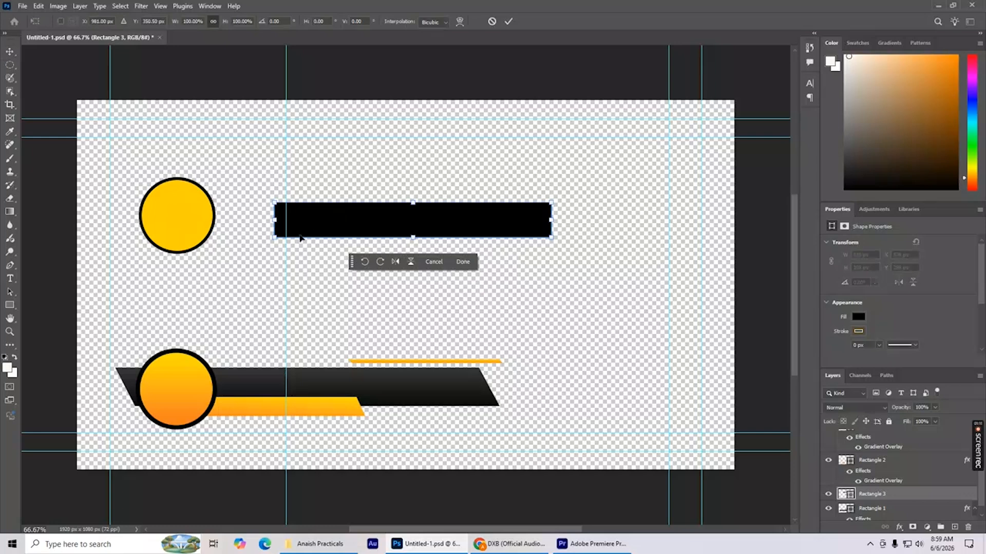
drag(277, 239, 291, 238)
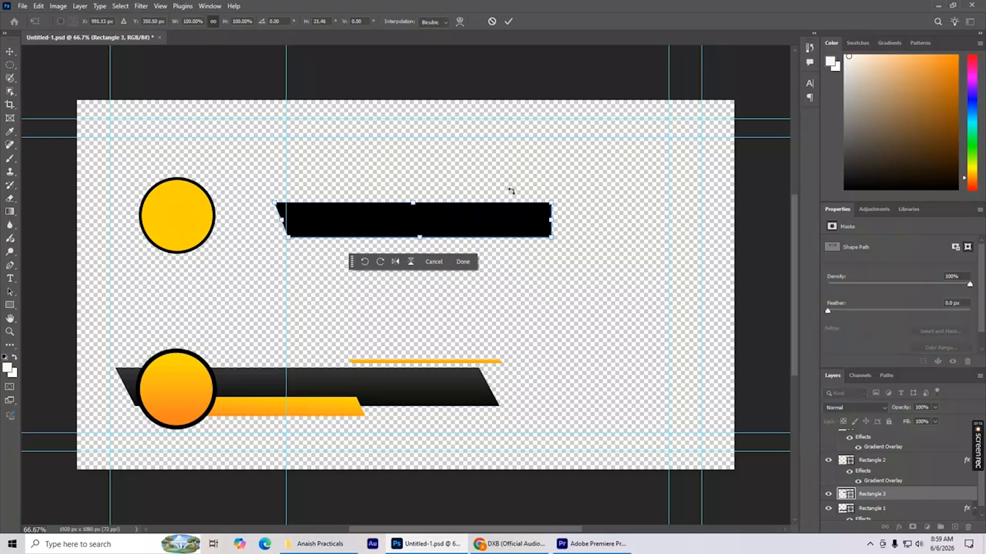
drag(545, 206, 535, 208)
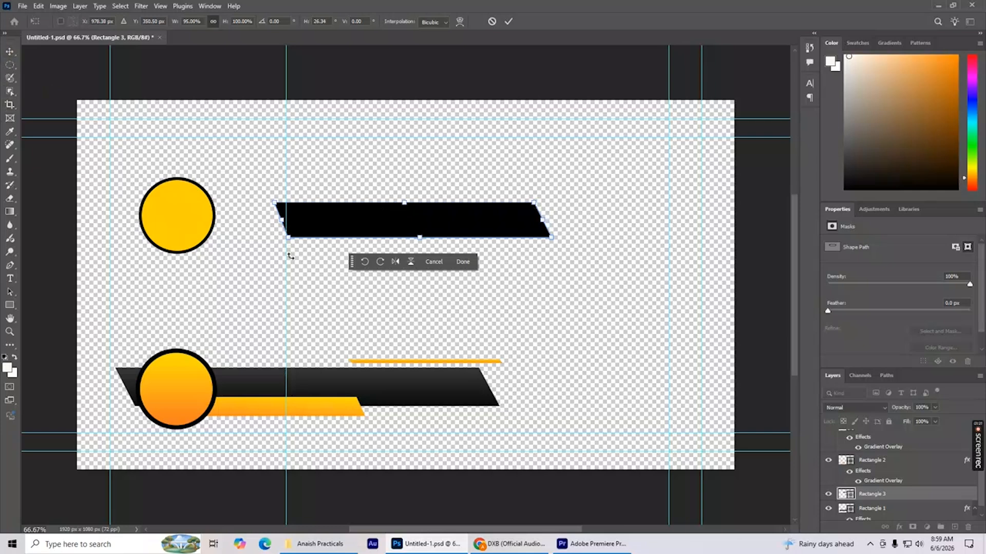
drag(287, 239, 272, 239)
drag(364, 229, 221, 225)
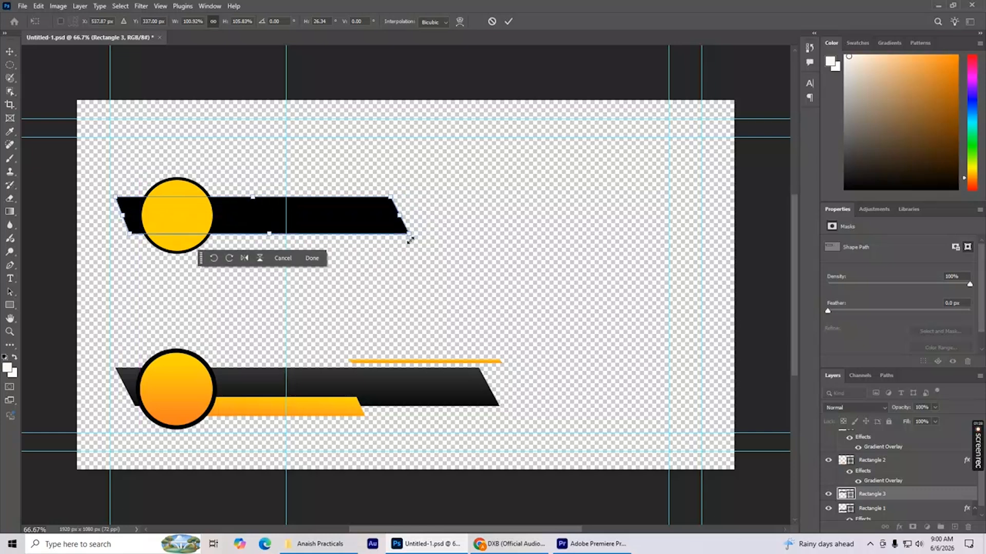
drag(408, 235, 466, 244)
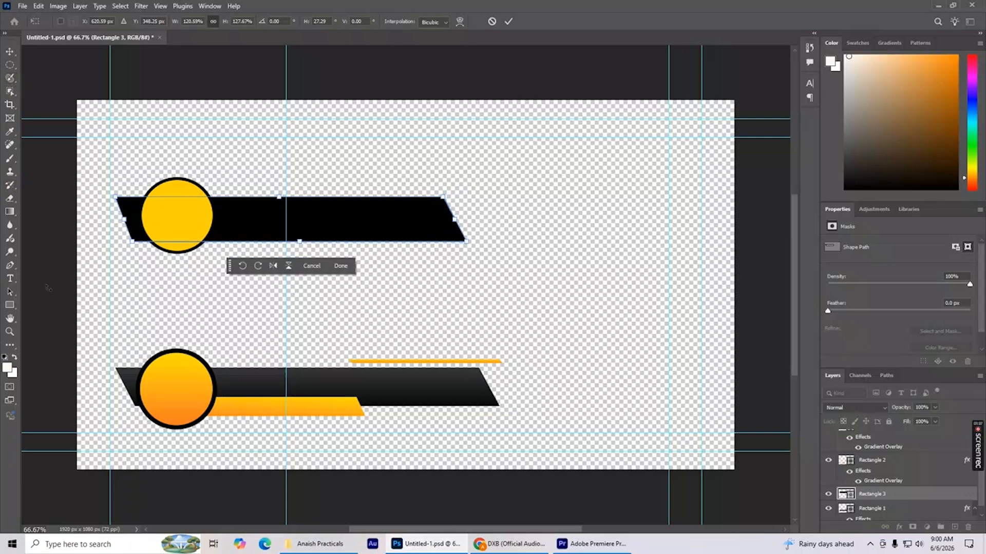
Draw a second rectangle about 564 × 81 px below the new black bar and fill it with yellow.
click(9, 305)
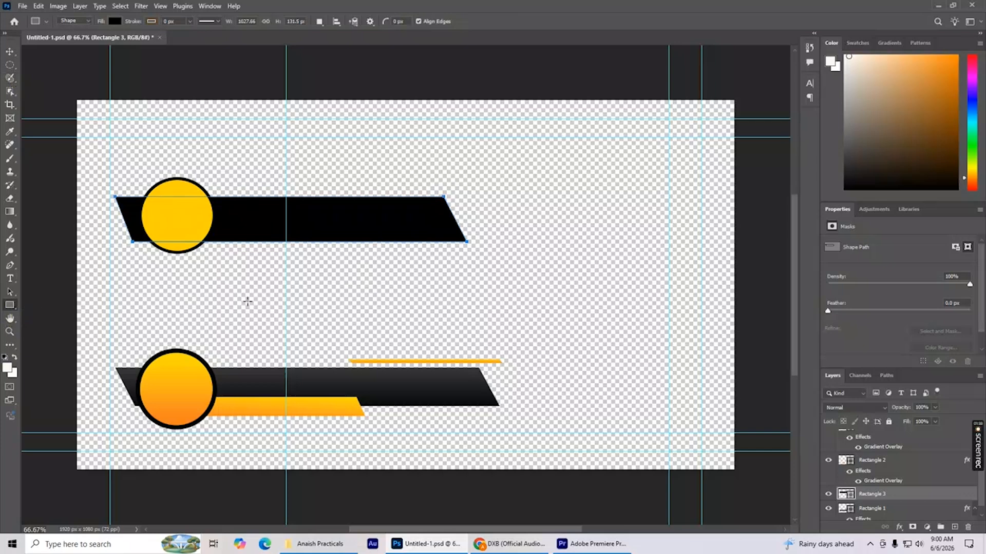
drag(383, 280, 576, 307)
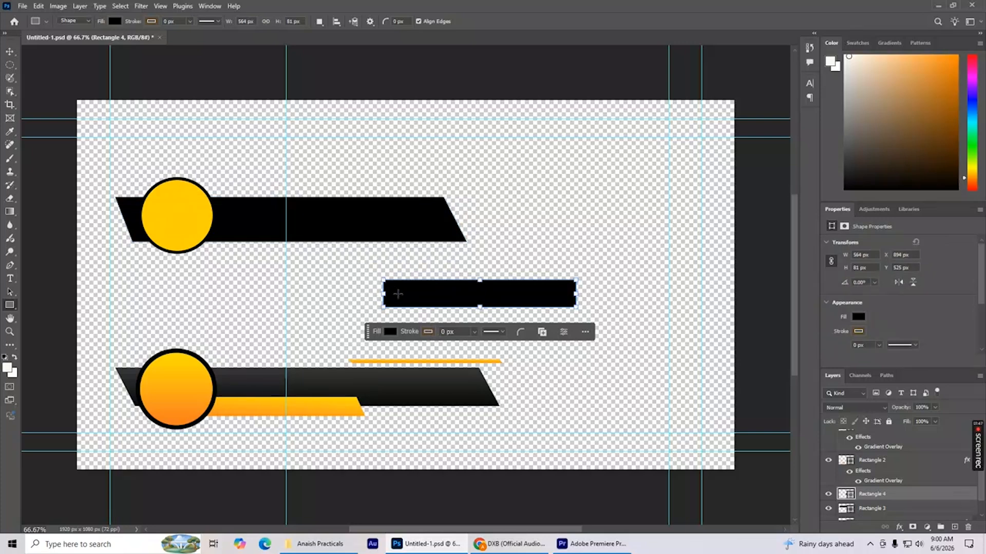
click(389, 334)
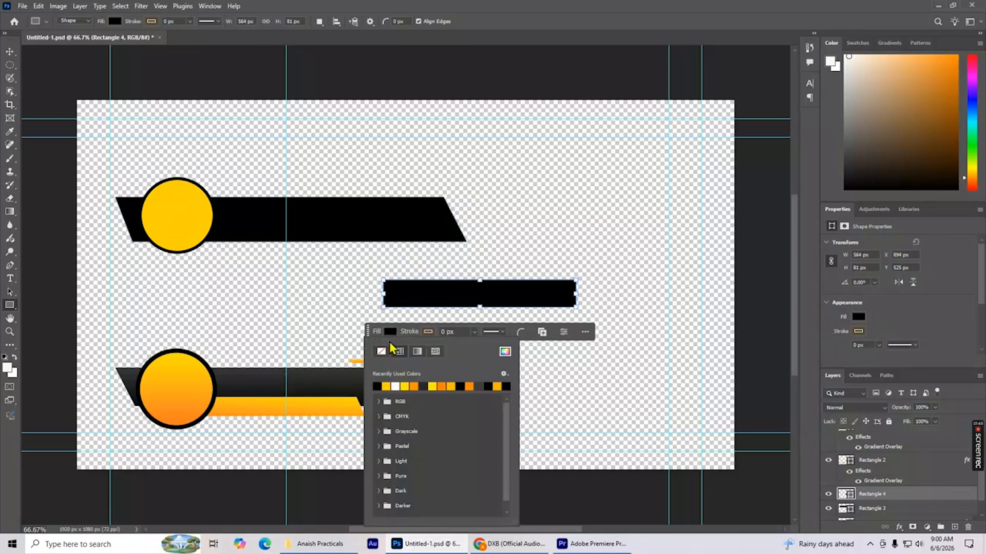
click(386, 386)
Slant both ends of the yellow rectangle and fit it along the lower edge of the new black bar, beside the circle.
click(10, 51)
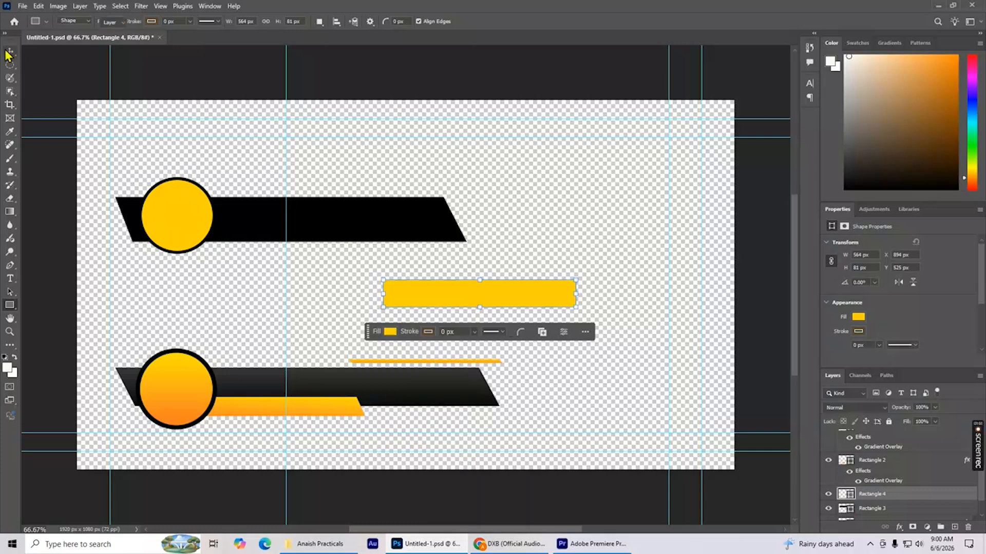
key(ctrl+t)
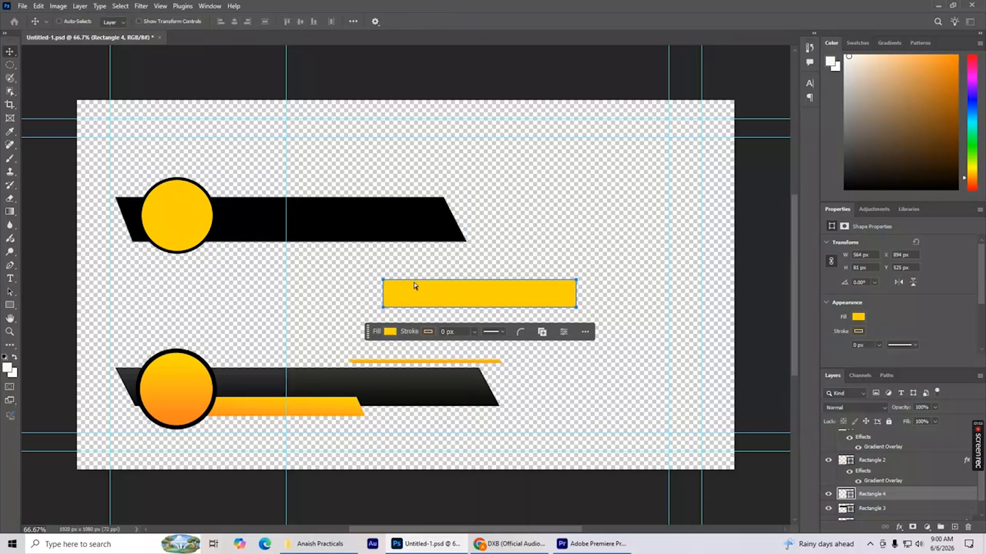
key(ctrl+t)
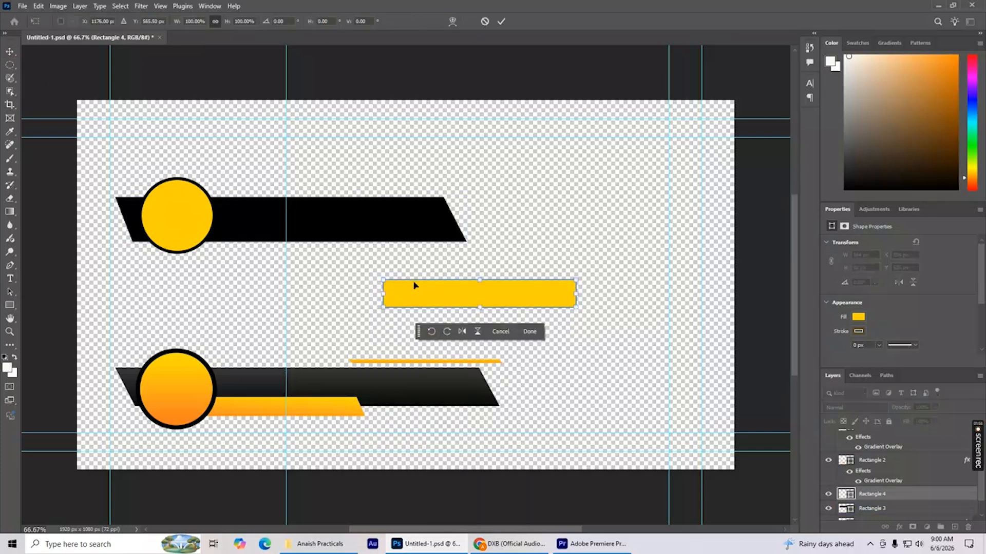
drag(385, 308, 398, 308)
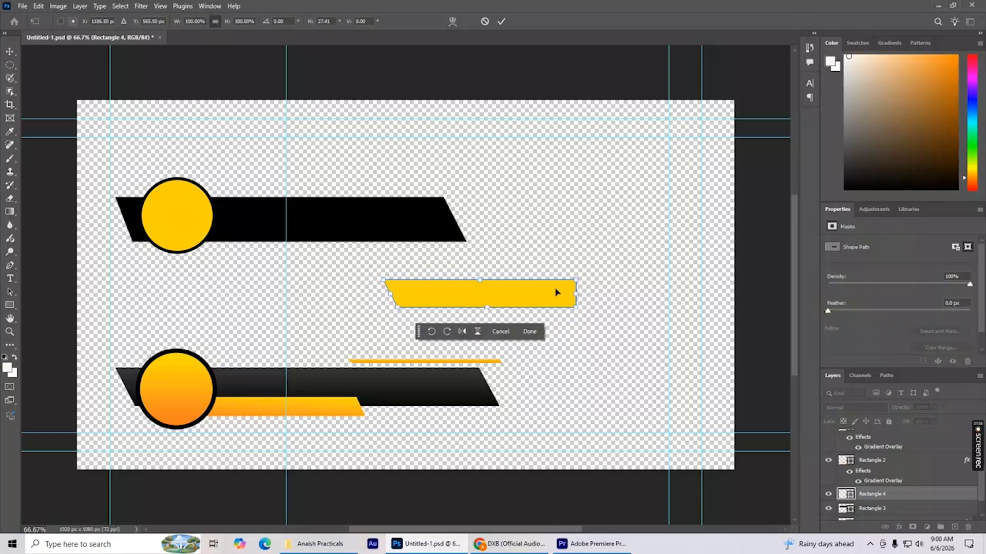
drag(576, 280, 309, 257)
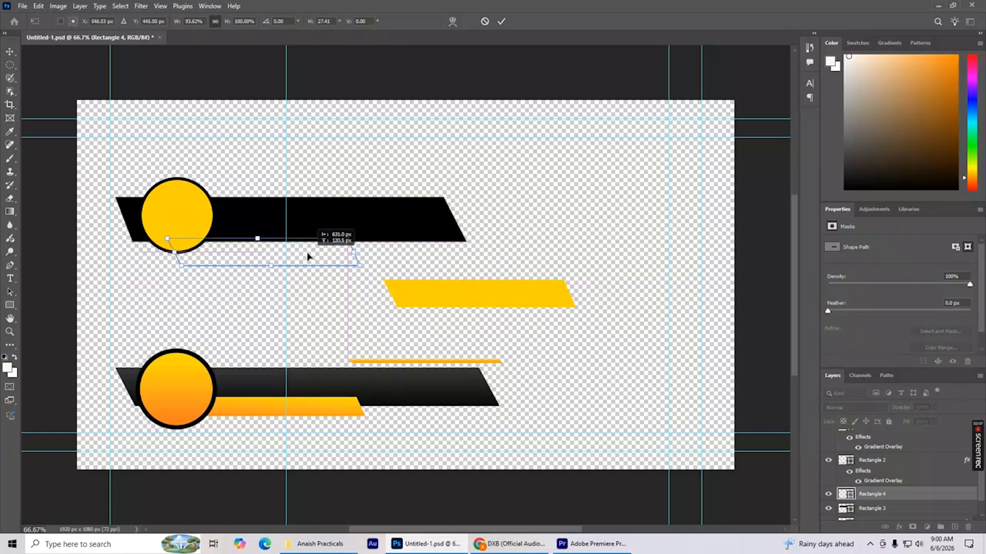
mouse_move(308, 257)
mouse_down()
mouse_move(308, 245)
mouse_move(357, 256)
mouse_move(306, 244)
mouse_up()
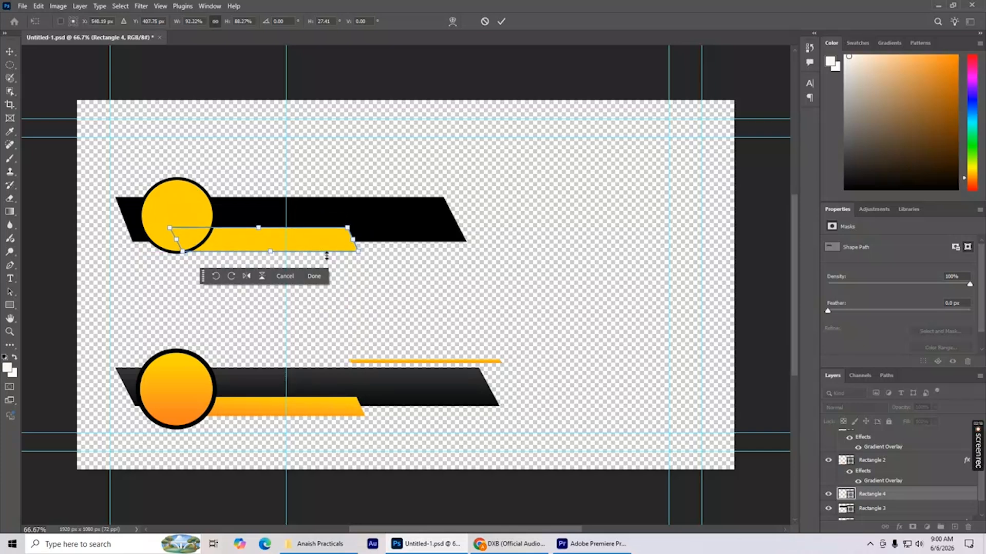
drag(317, 244, 323, 241)
key(Return)
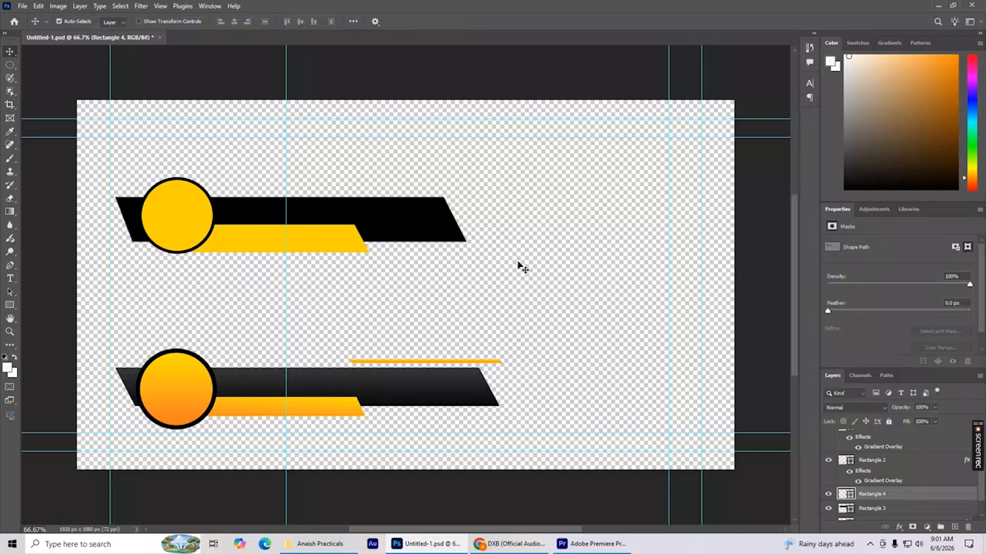
Duplicate the upper yellow bar and transform the copy into a thin slanted line above the upper black bar.
drag(392, 361, 388, 363)
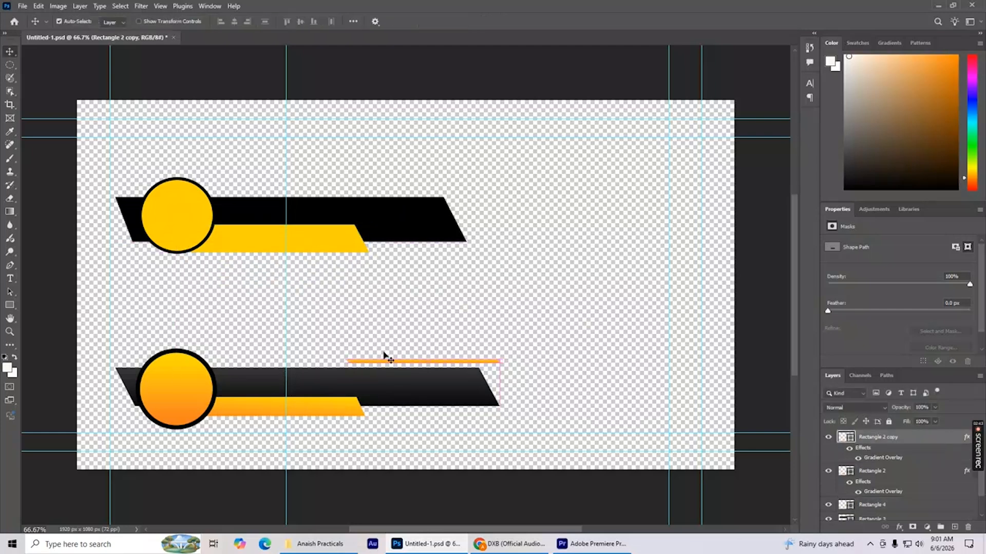
click(283, 249)
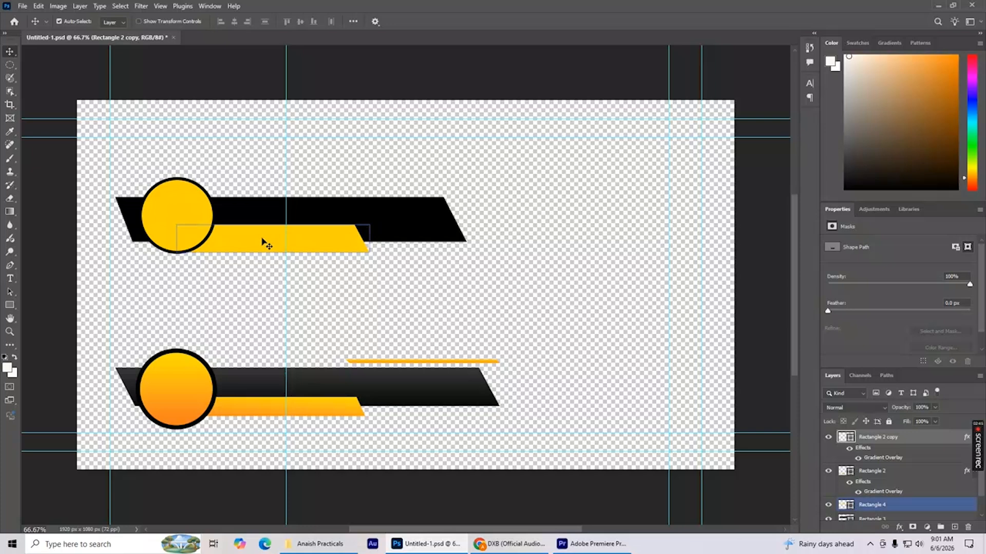
drag(266, 243, 345, 286)
key(ctrl+t)
drag(441, 274, 393, 192)
key(Return)
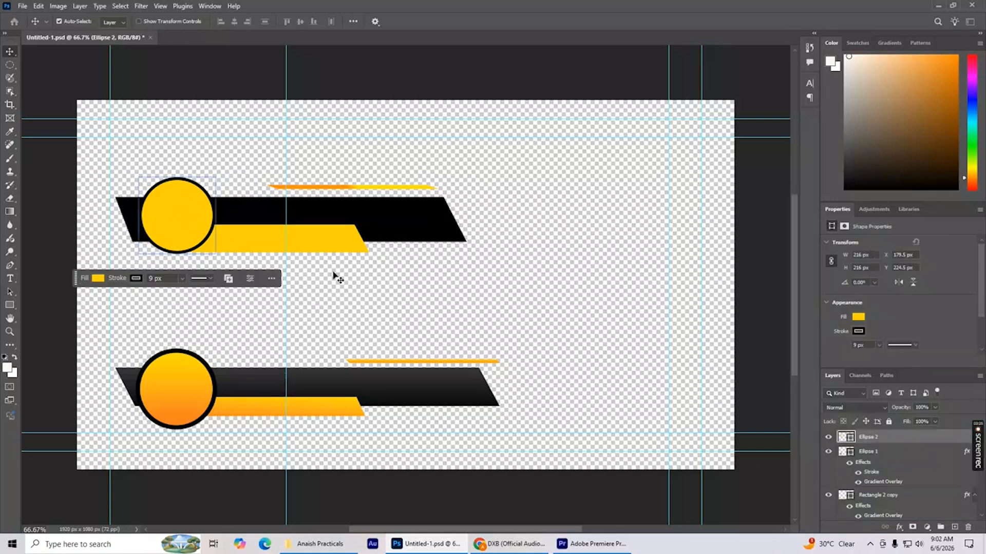
Add a gradient overlay to the upper circle and set the gradient's starting colour to orange #ff7200.
right_click(866, 453)
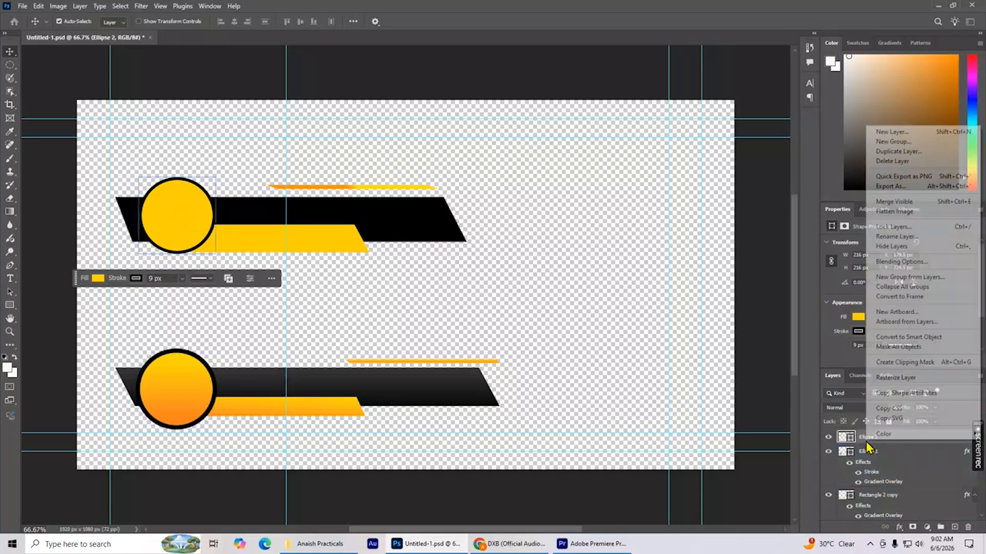
right_click(846, 437)
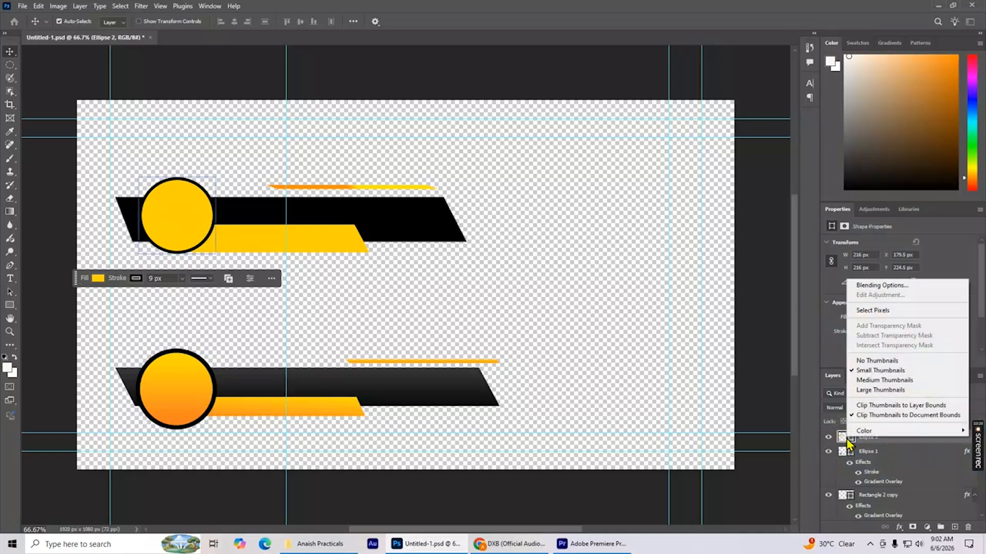
click(876, 287)
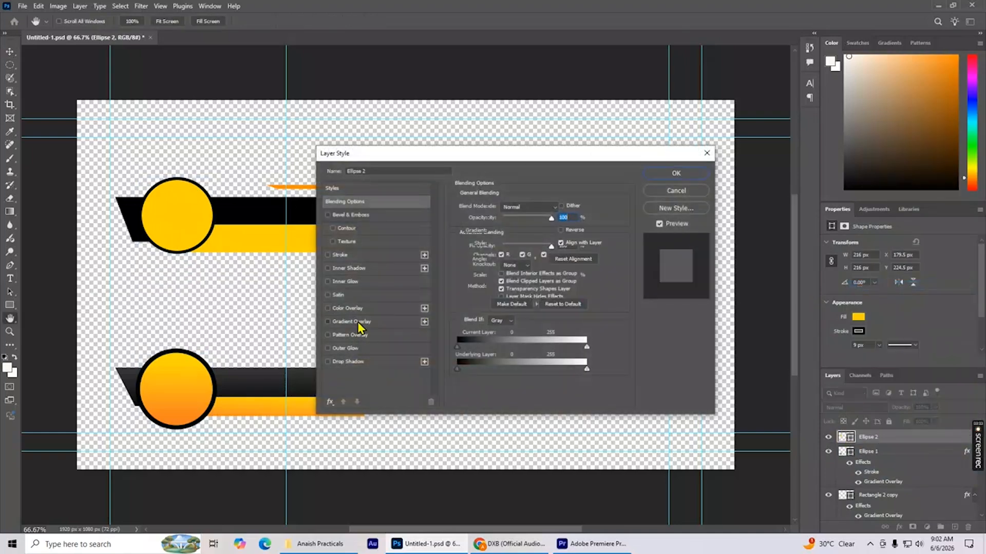
click(358, 322)
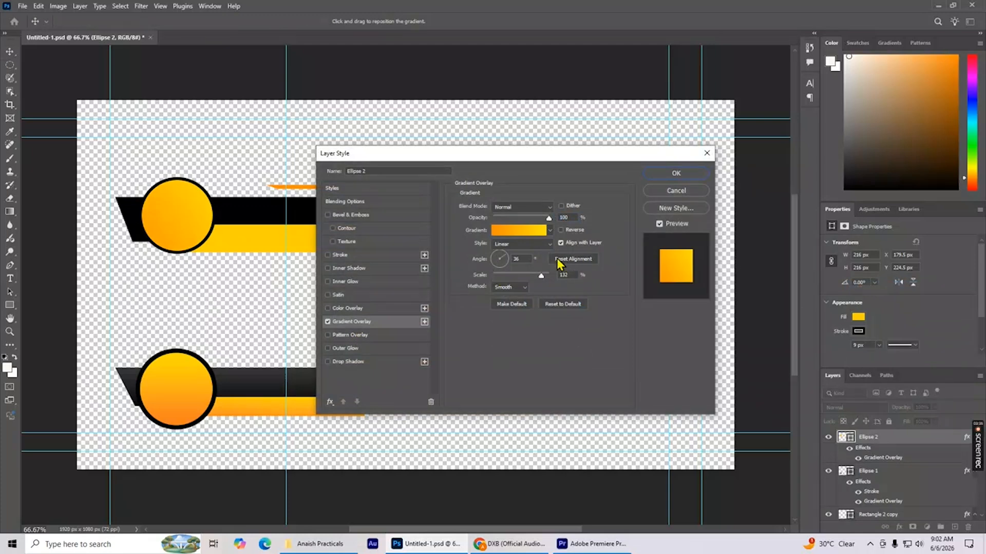
click(526, 234)
click(384, 271)
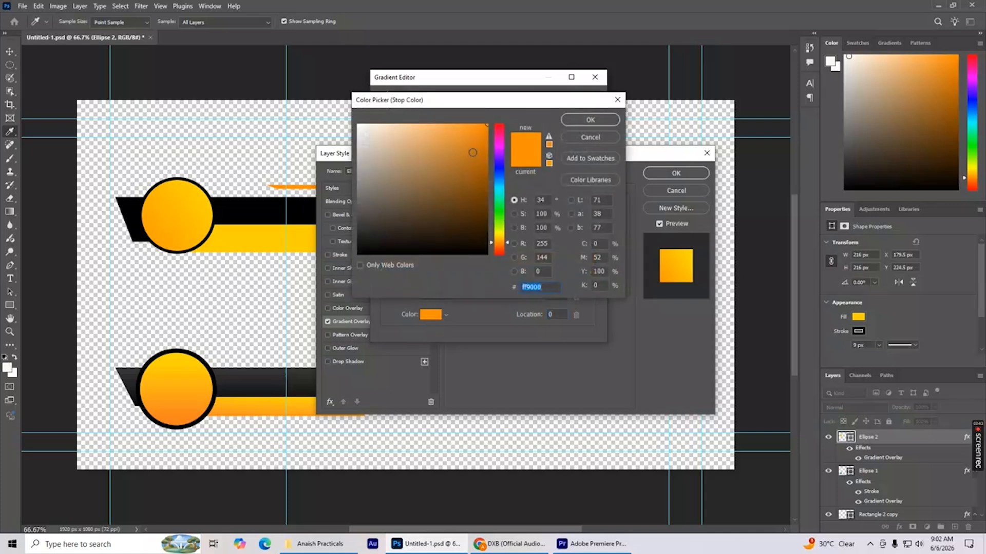
click(498, 242)
click(499, 245)
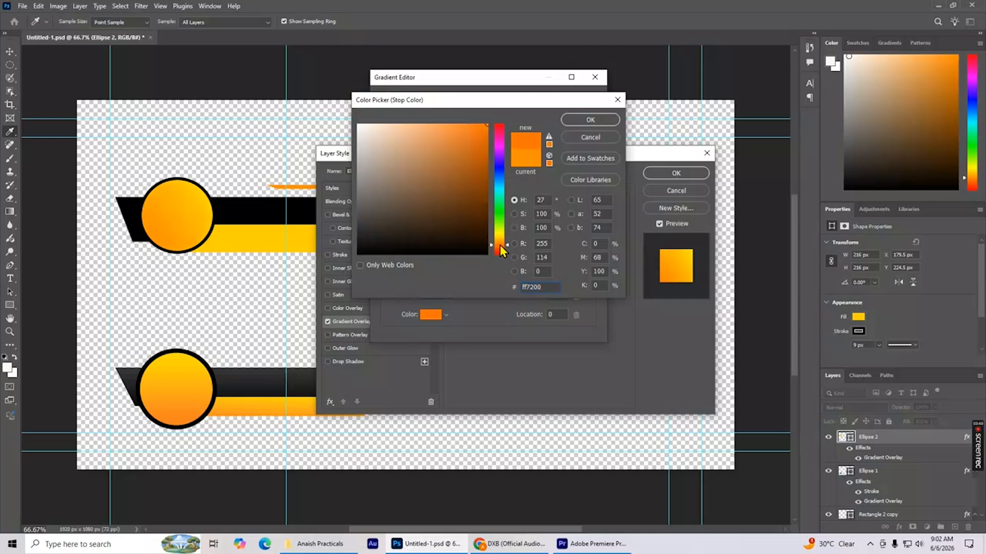
click(590, 123)
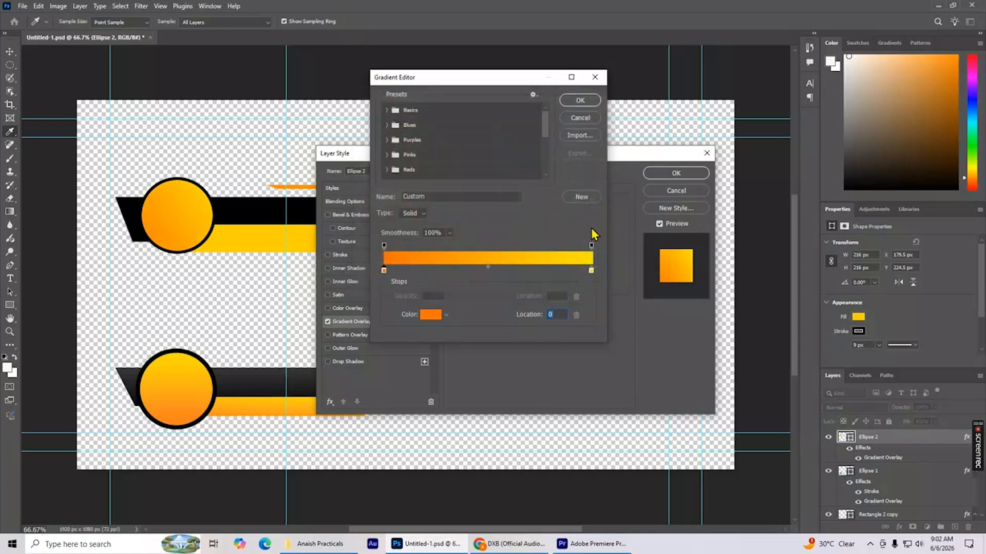
Set the end colour of the upper circle's gradient to yellow #f6ff00 and apply the layer style.
click(591, 271)
click(426, 314)
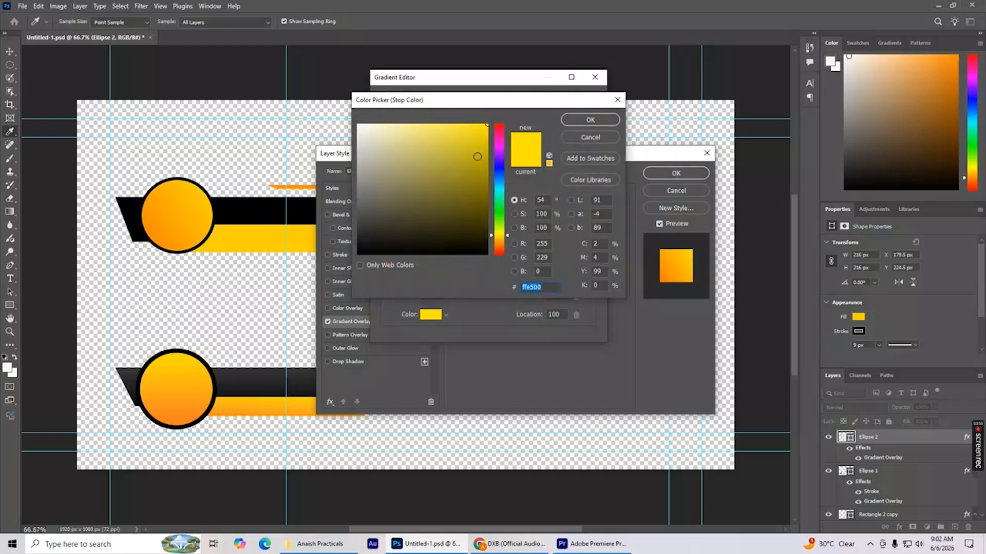
click(497, 232)
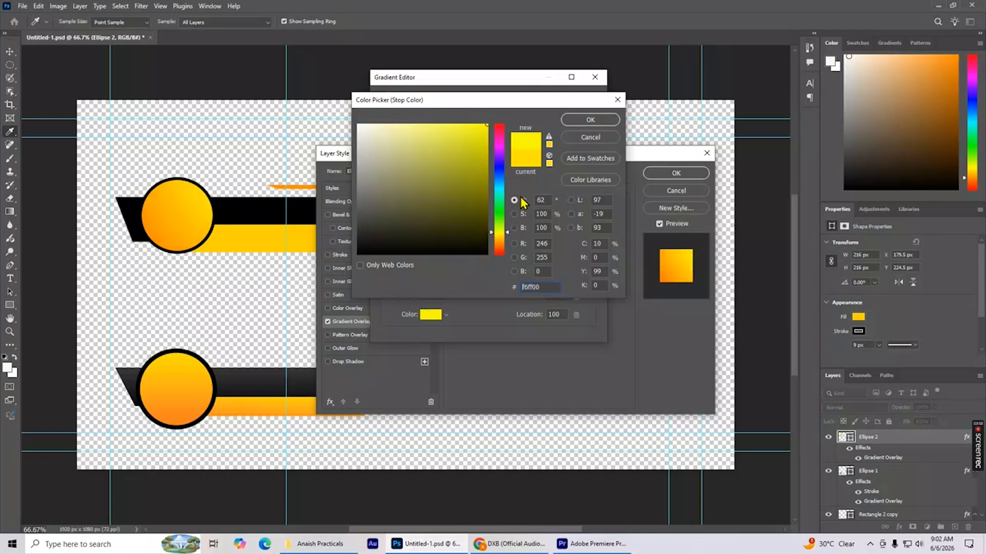
click(584, 120)
click(580, 101)
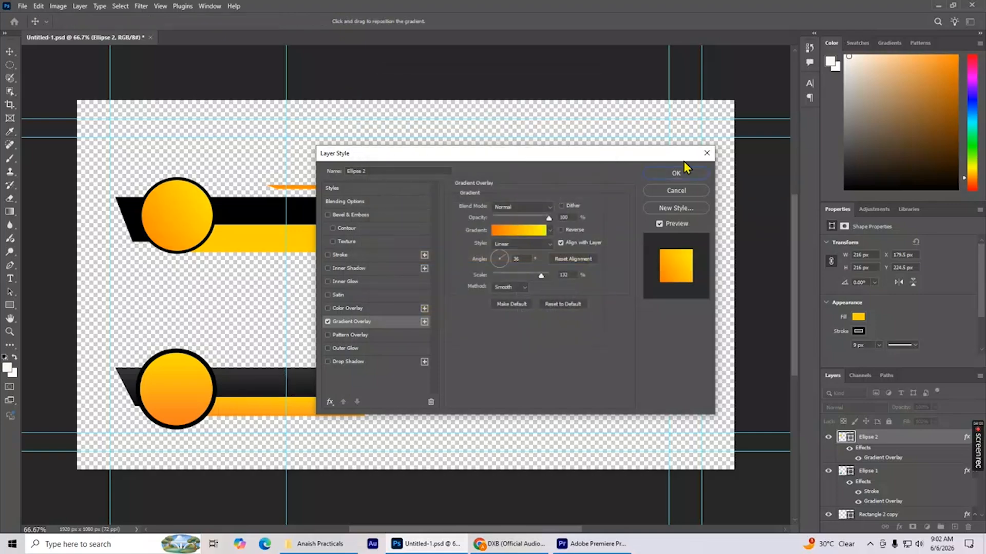
click(681, 172)
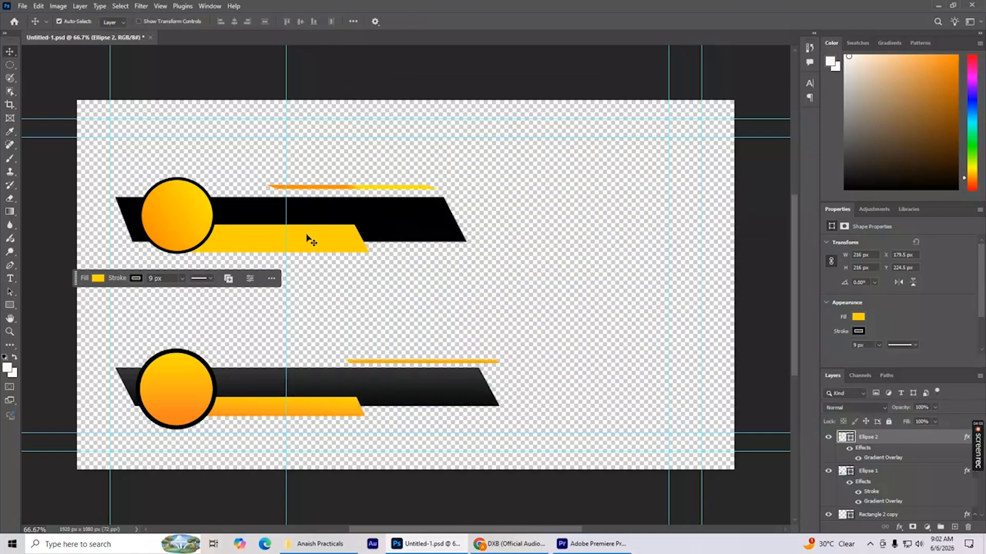
Add a gradient overlay to the upper yellow bar using the same orange-to-yellow gradient.
click(267, 252)
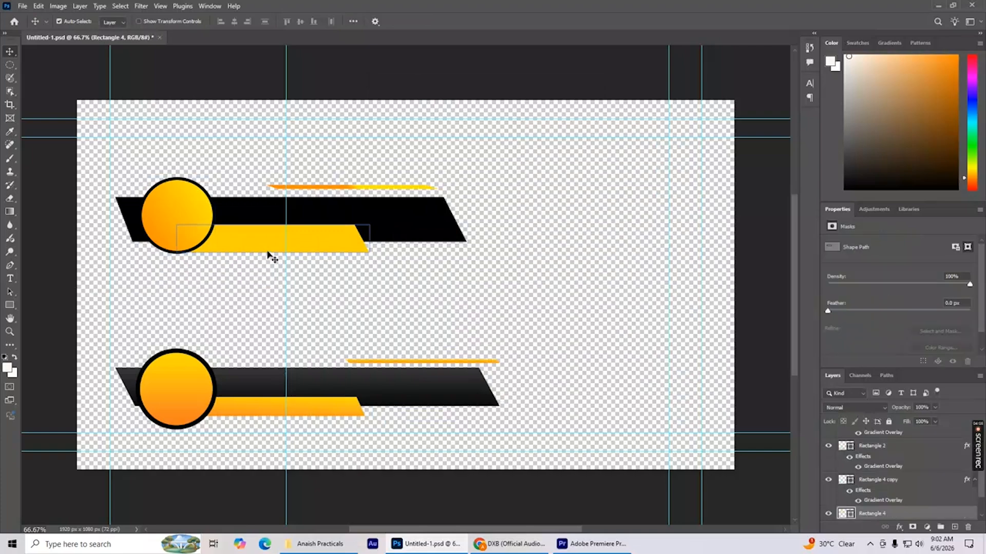
right_click(843, 514)
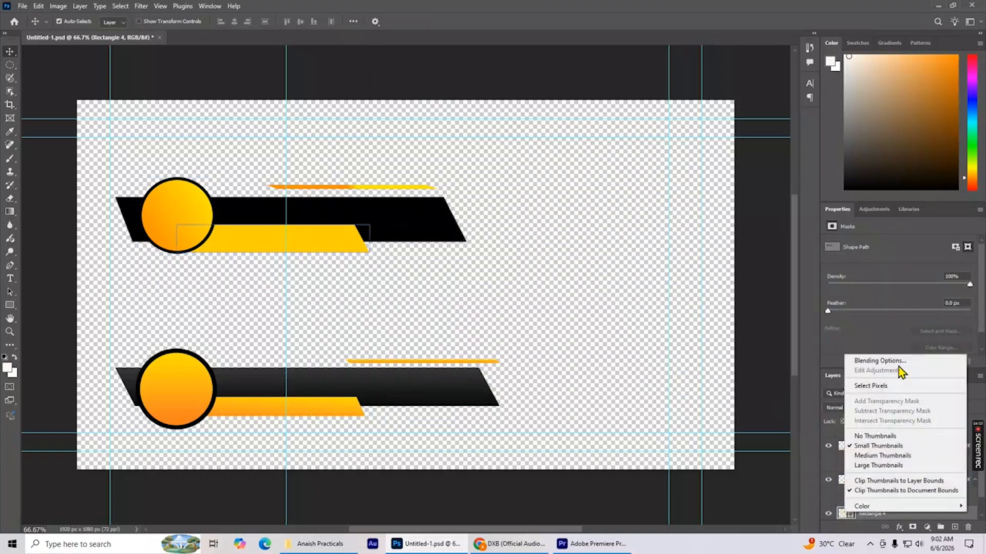
click(900, 363)
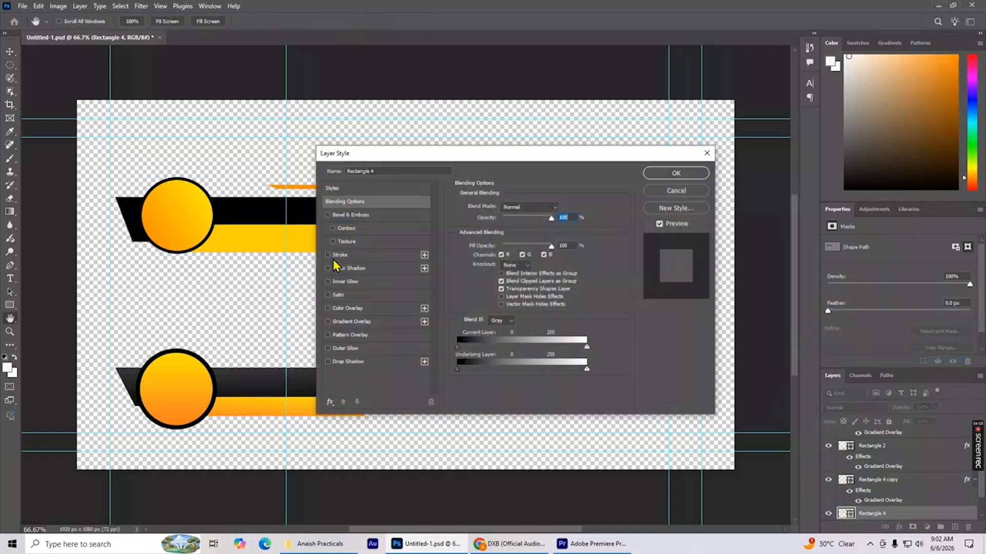
click(359, 322)
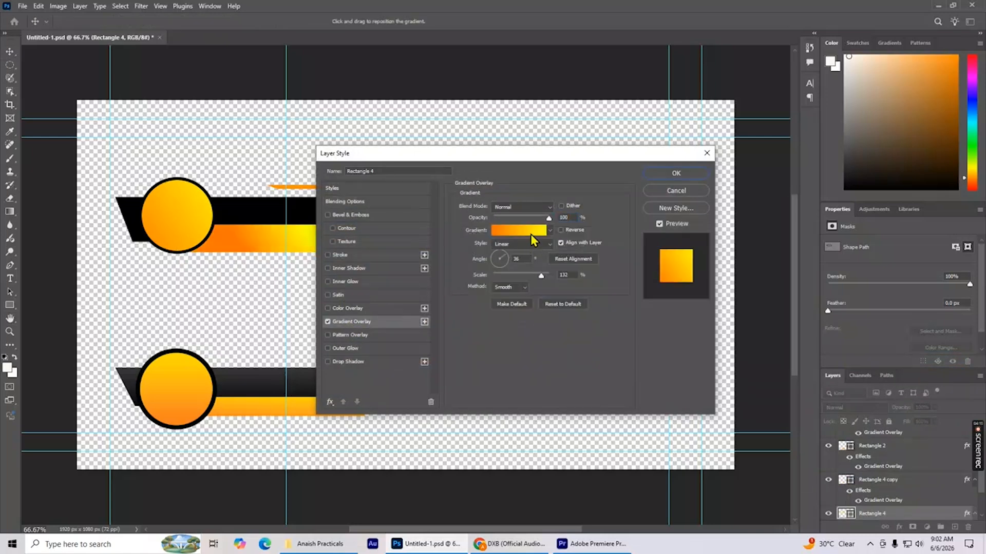
click(530, 233)
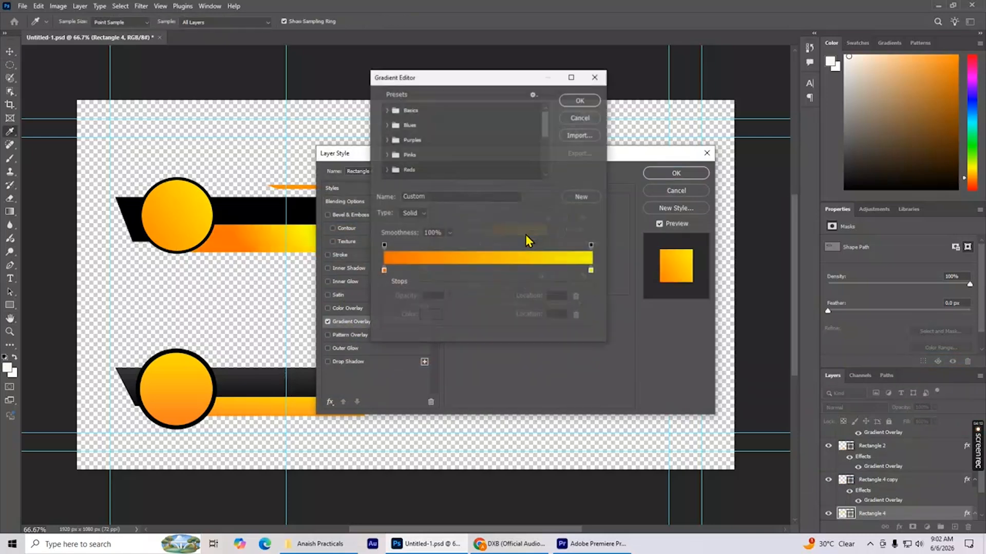
click(580, 101)
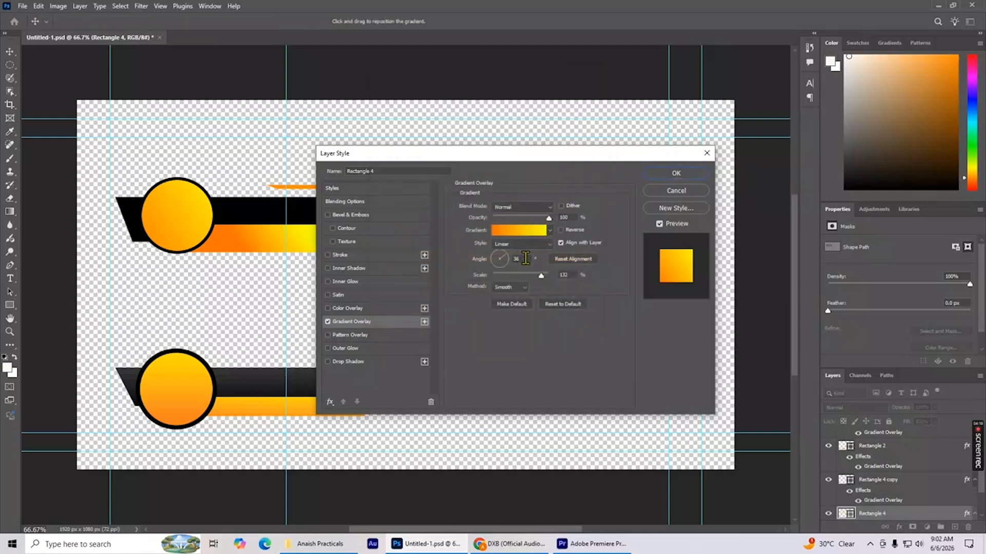
Set the upper yellow bar's gradient overlay to Linear at a 90° angle and apply it.
drag(508, 261, 502, 272)
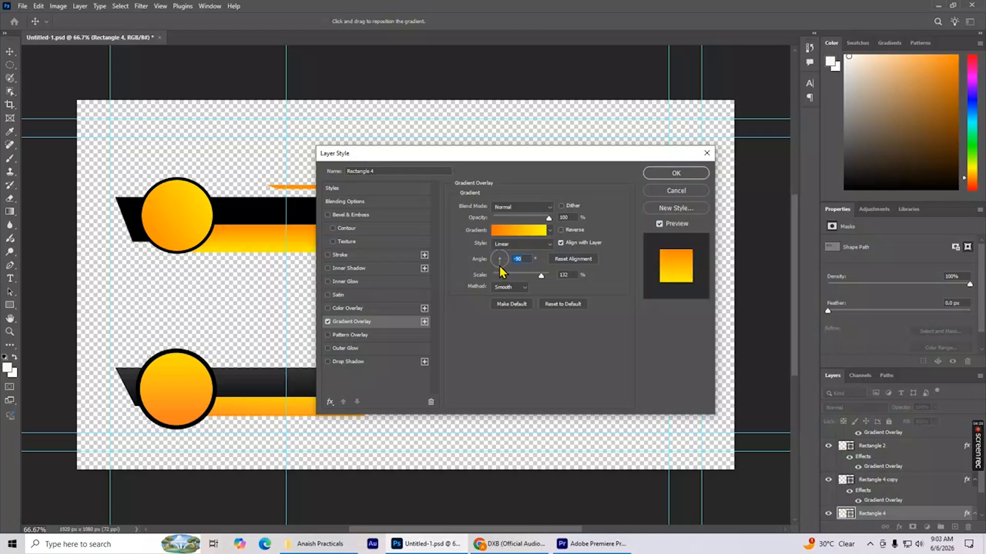
mouse_move(501, 272)
mouse_down()
mouse_move(490, 254)
mouse_move(505, 255)
mouse_up()
click(502, 248)
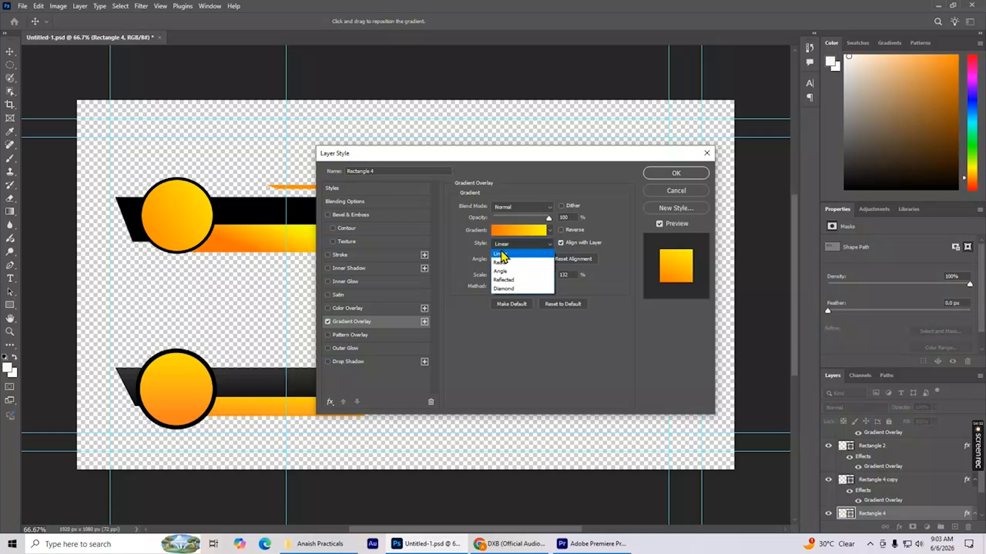
click(502, 254)
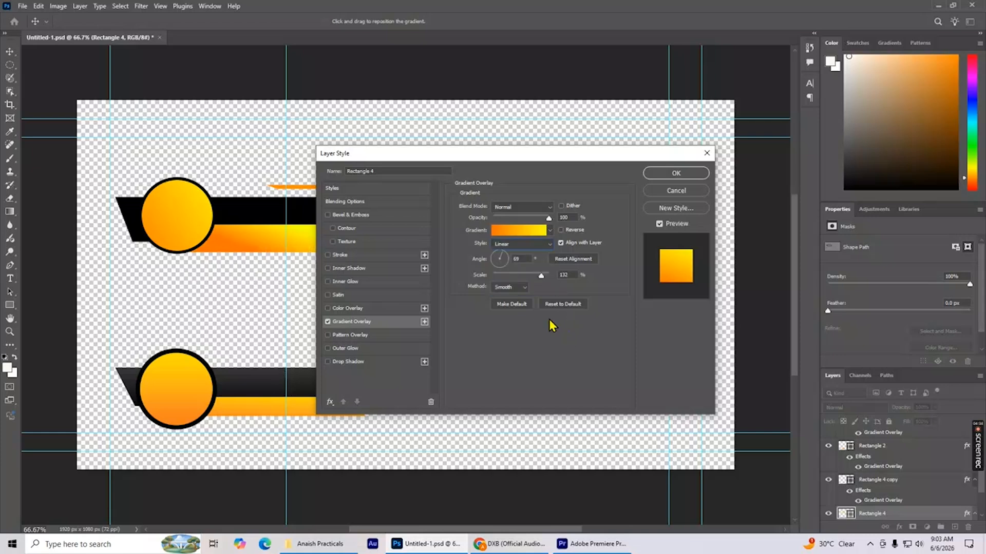
click(502, 257)
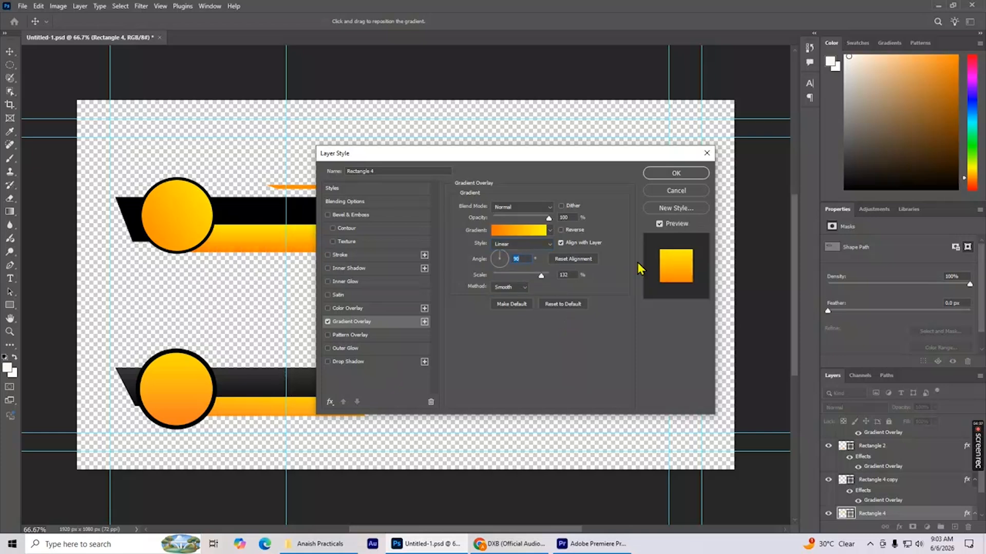
click(675, 175)
Add a gradient overlay to the upper black bar, running from black #000000 to dark grey.
click(378, 215)
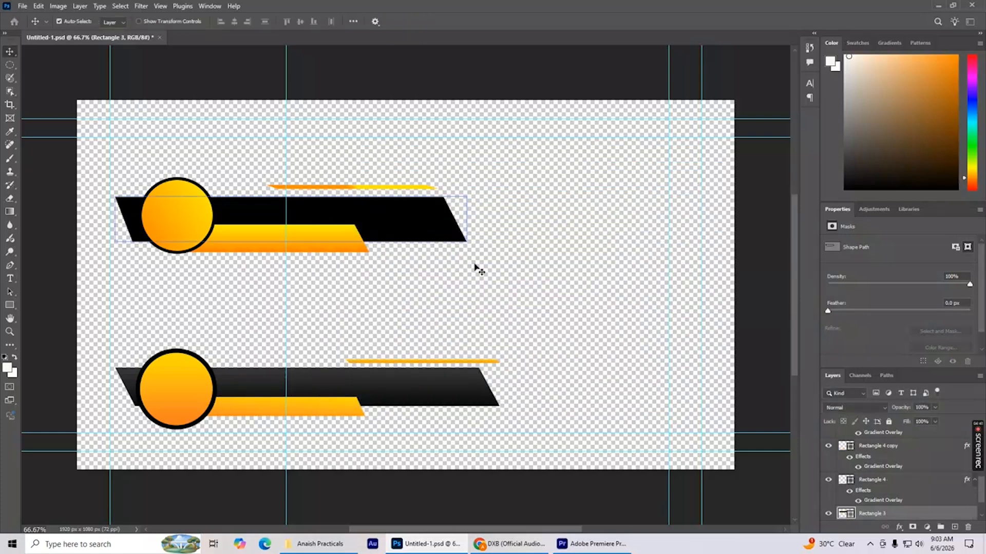
right_click(848, 519)
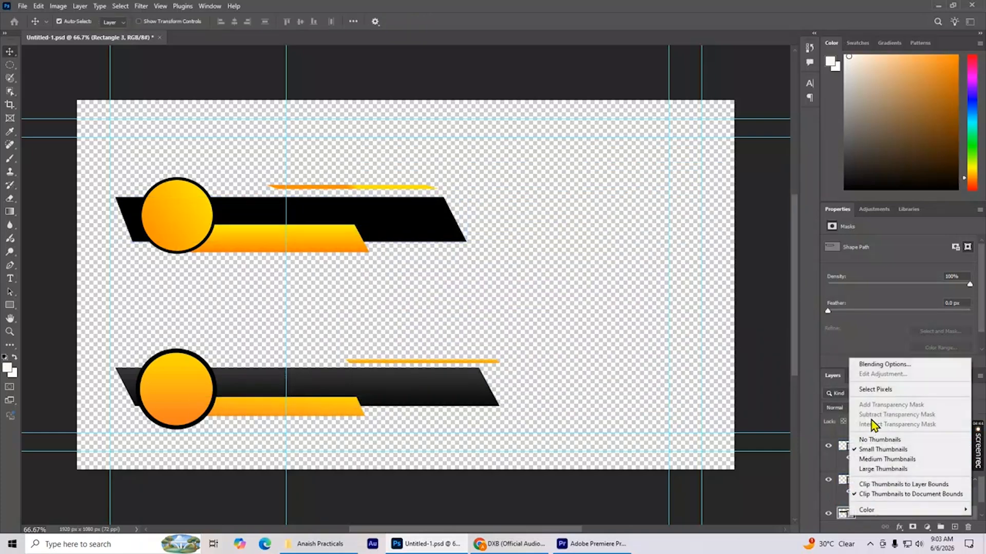
click(873, 366)
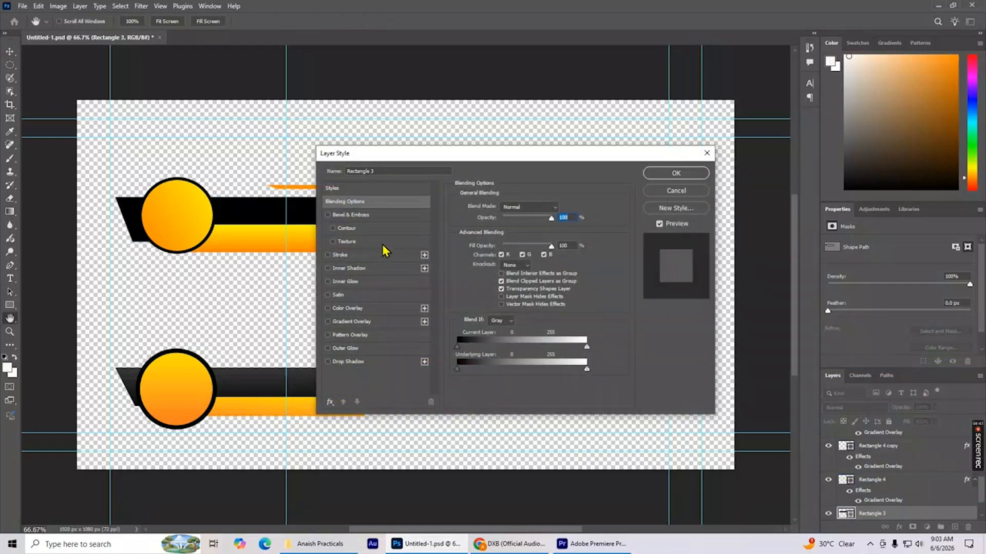
click(344, 324)
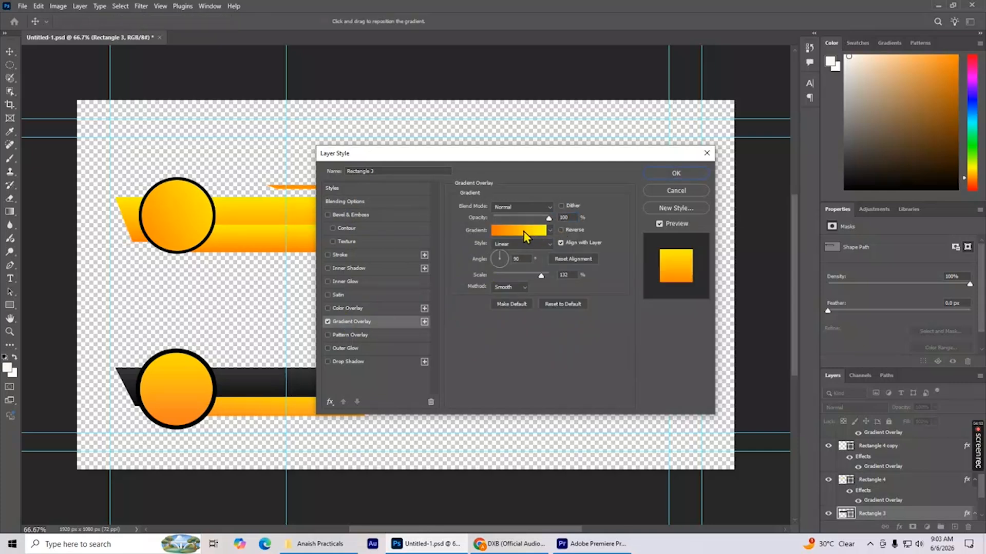
click(526, 236)
click(384, 272)
click(429, 314)
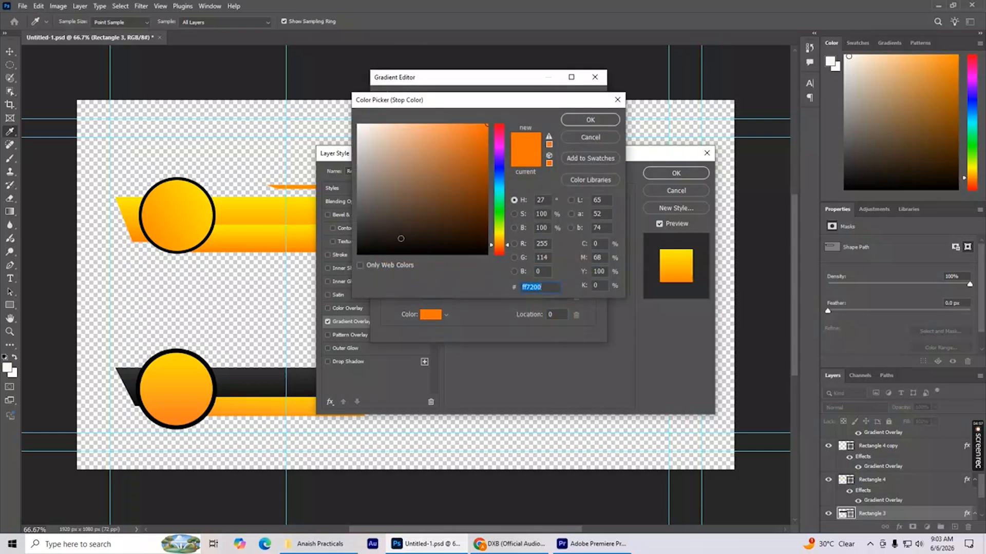
drag(401, 238, 328, 267)
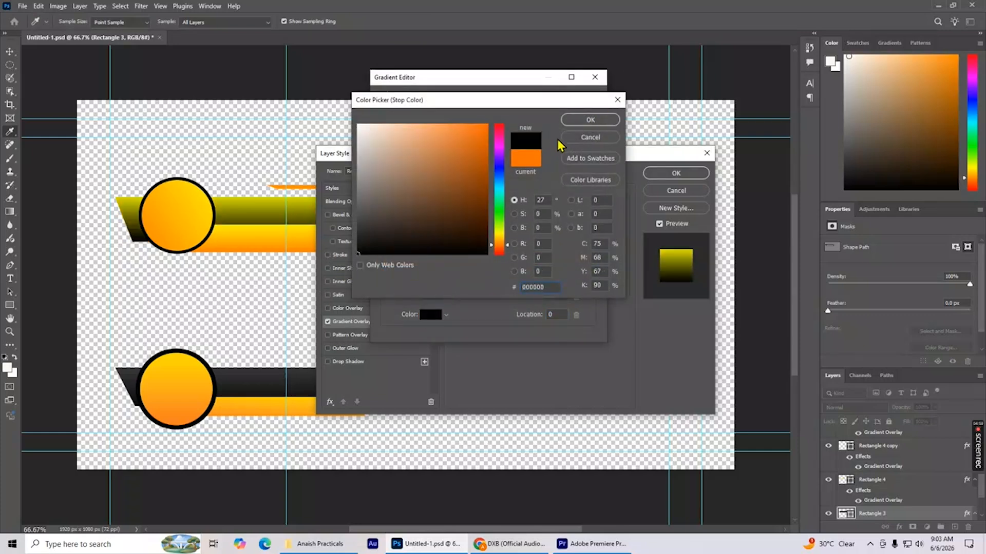
click(588, 120)
click(592, 270)
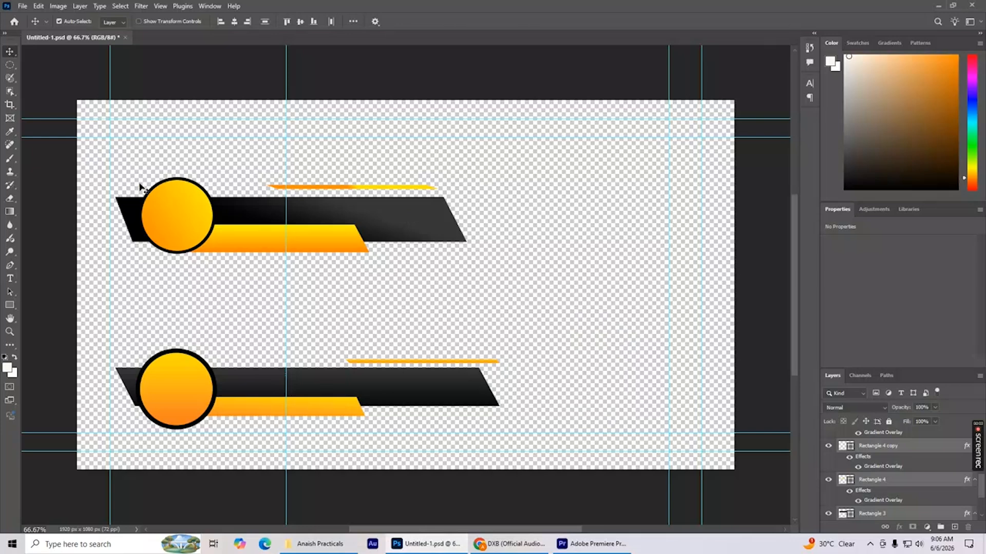
Select all shapes of the upper lower-third design and delete them, keeping only the lower design.
drag(97, 144, 504, 304)
key(Delete)
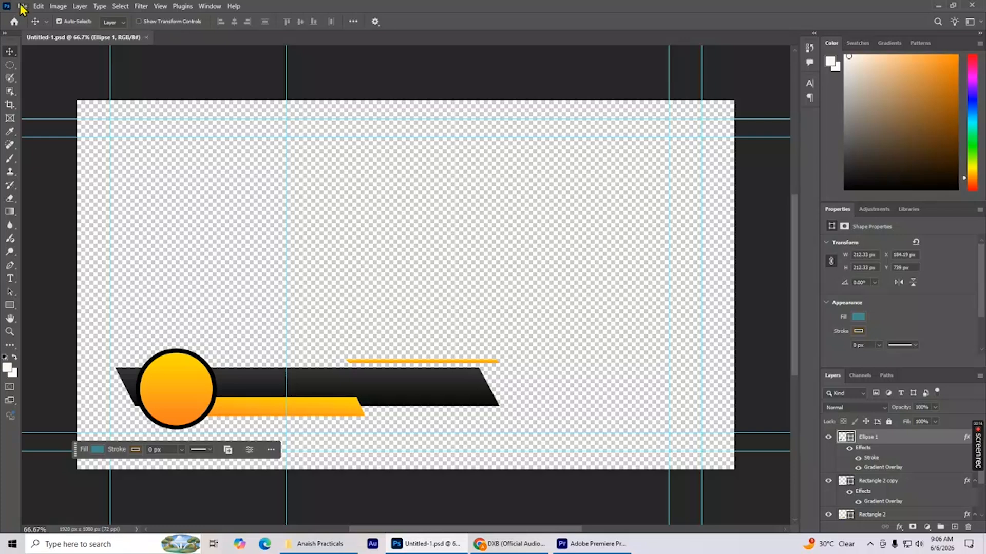
Switch to the practicals project folder in File Explorer.
click(23, 7)
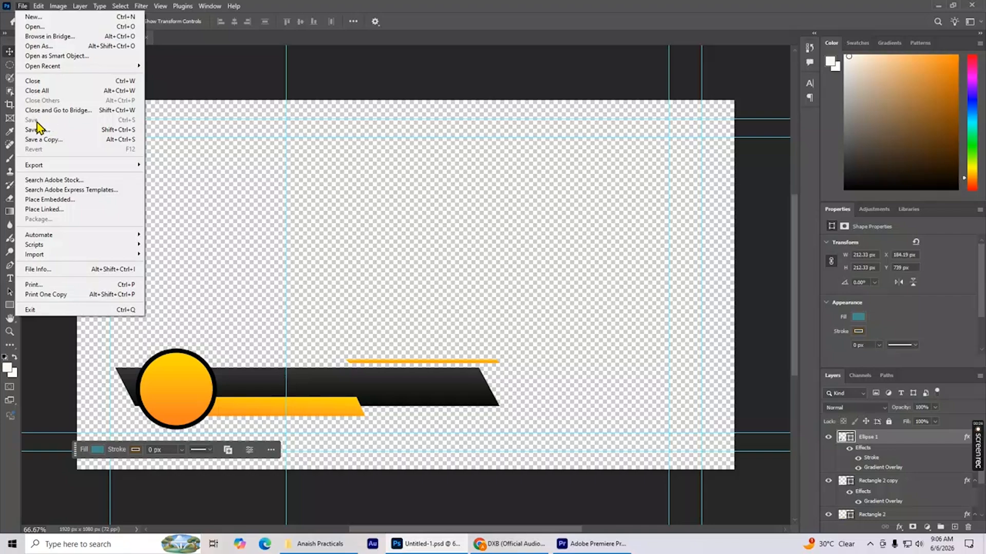
click(324, 179)
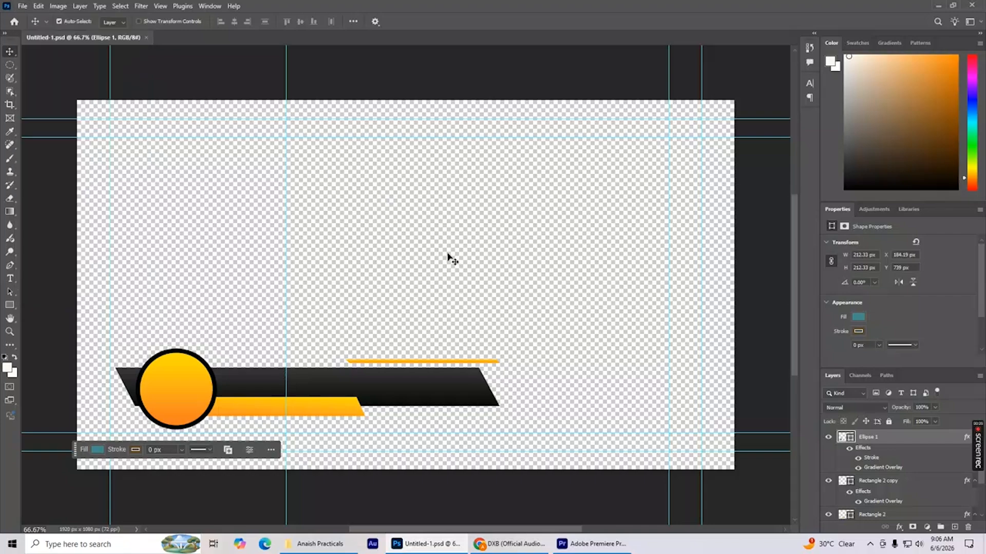
click(333, 543)
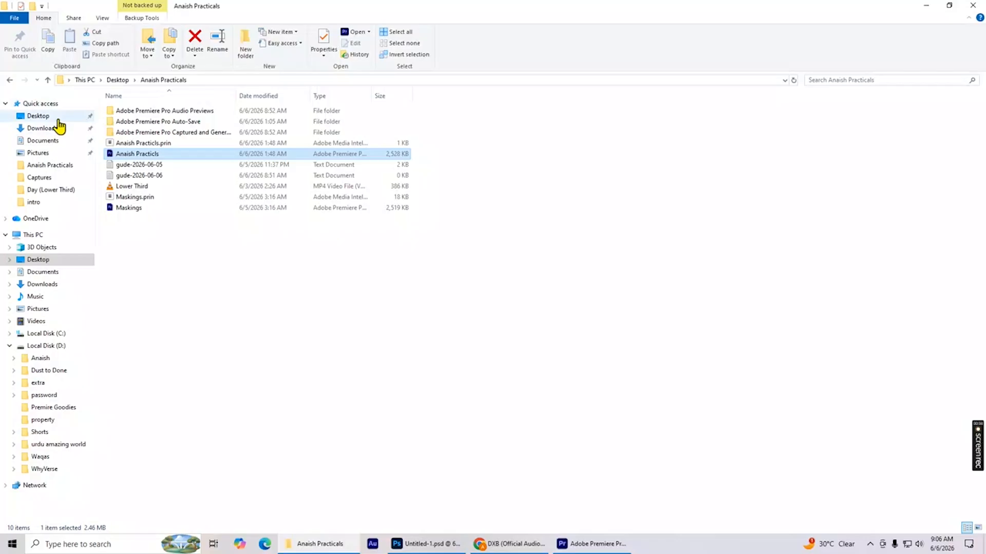
Import the Untitled-1 Photoshop file from the Desktop folder into the Premiere Pro project as a Sequence with all its layers.
click(119, 80)
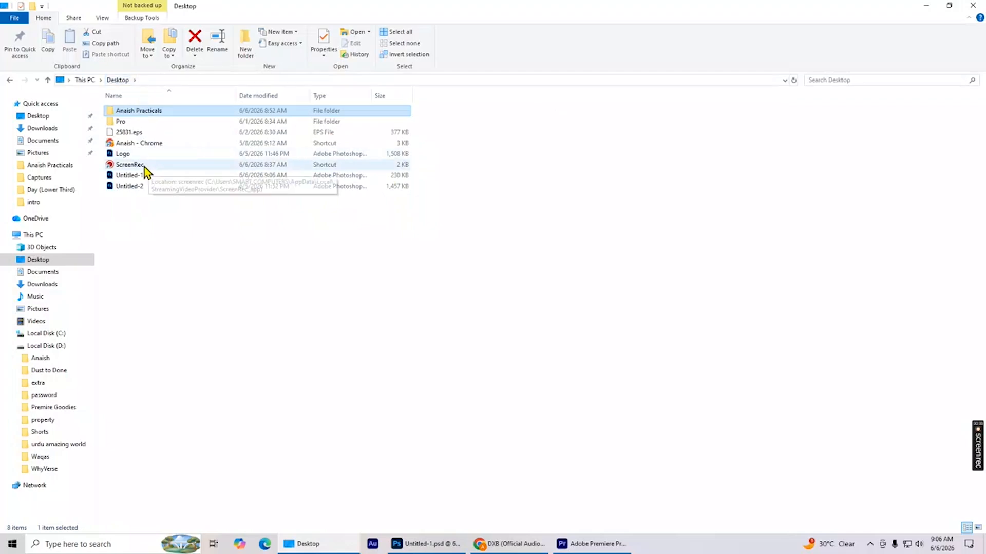
click(426, 544)
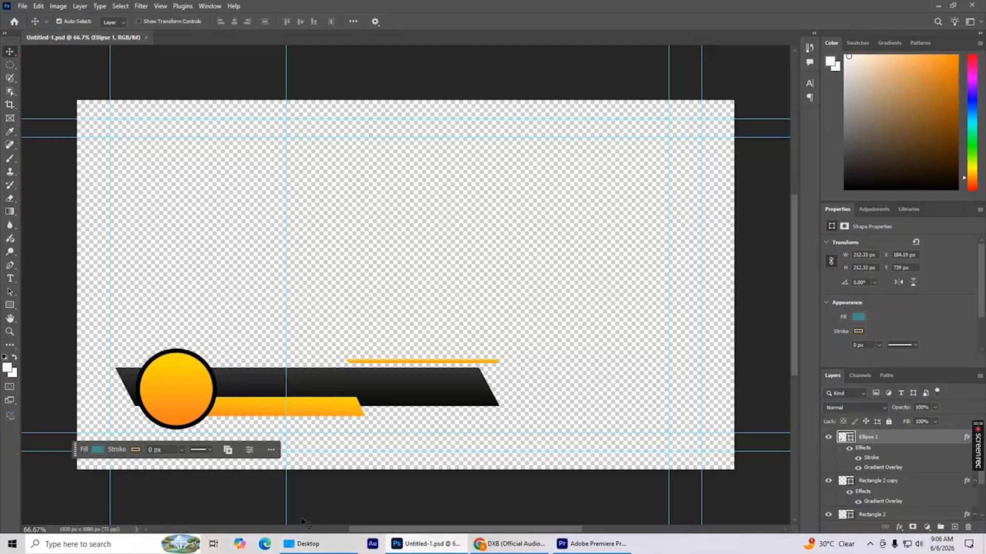
click(311, 542)
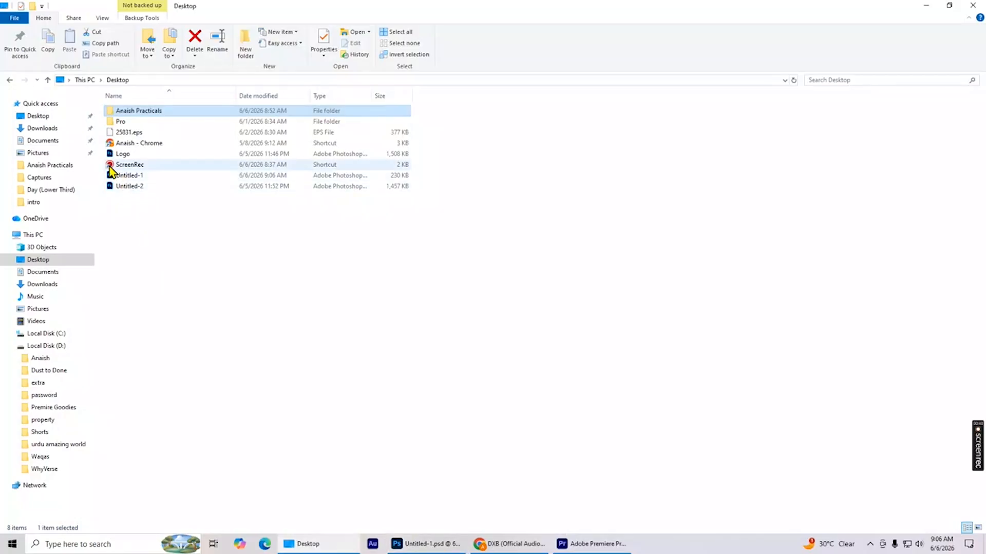
drag(111, 181, 267, 163)
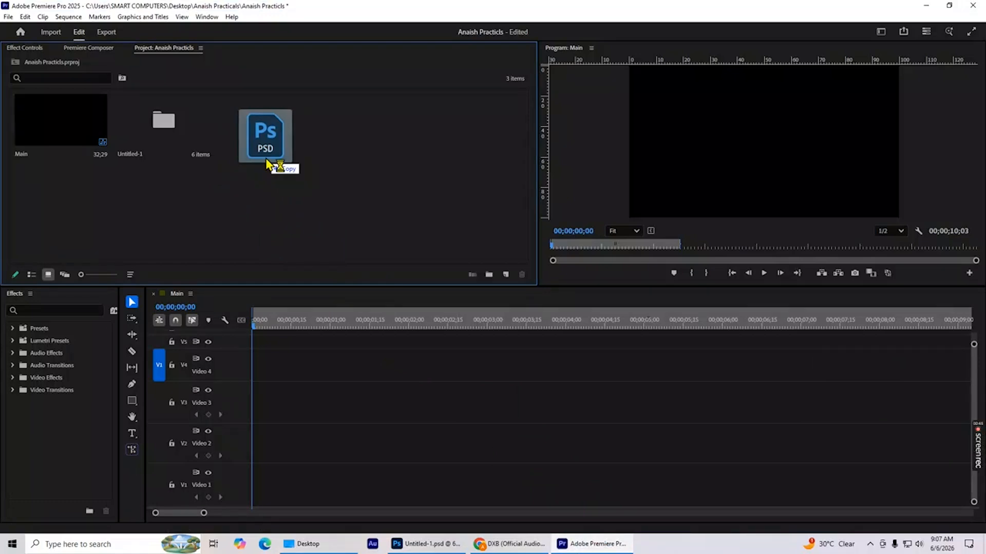
drag(267, 163, 268, 161)
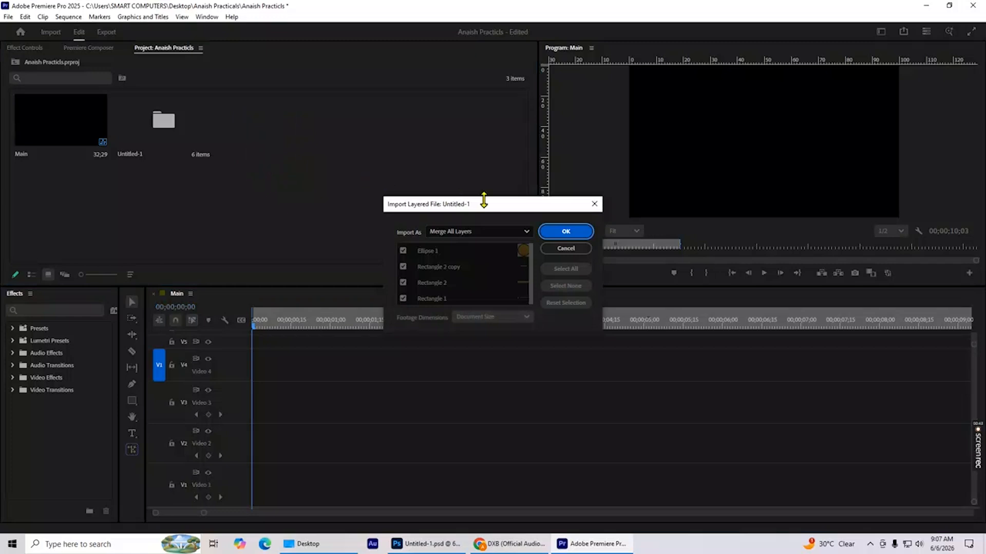
click(473, 233)
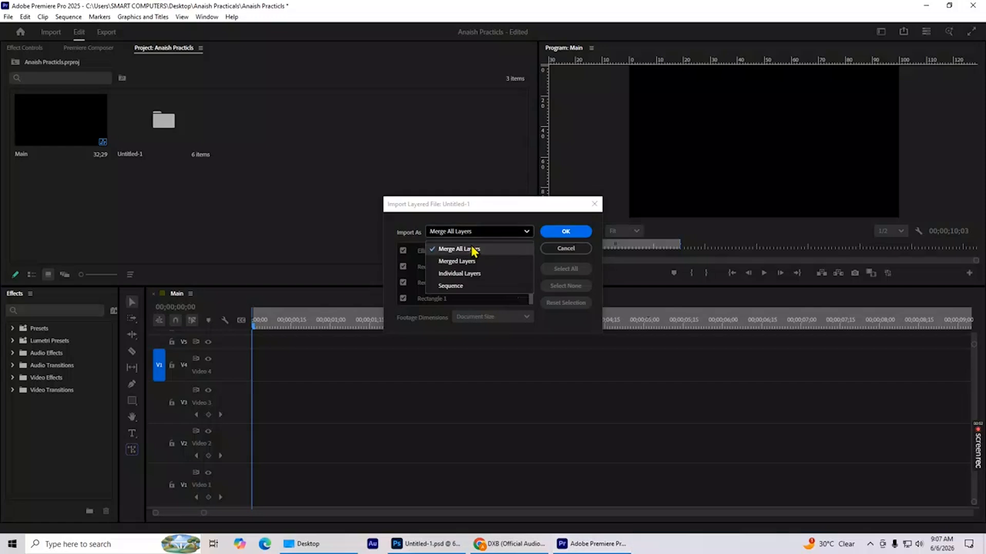
click(457, 285)
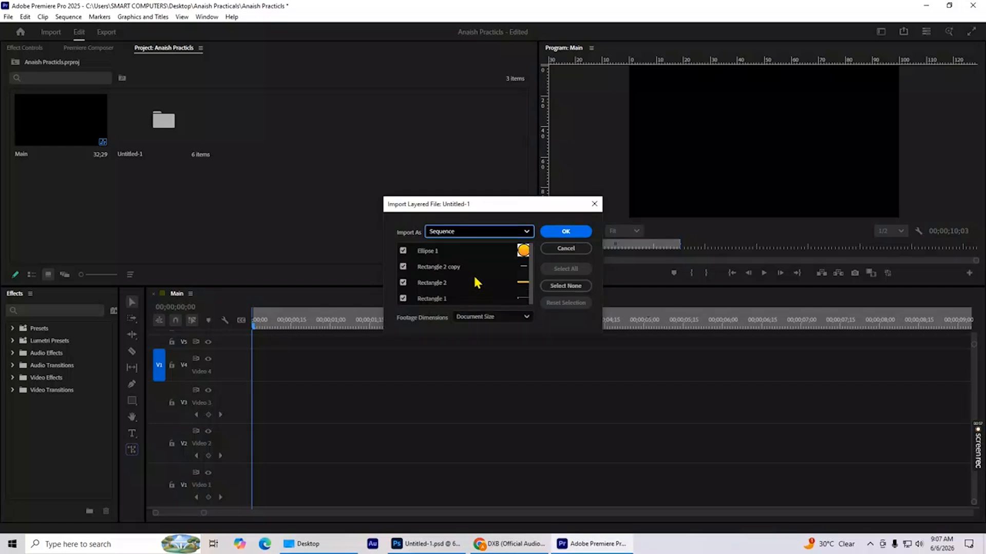
click(562, 236)
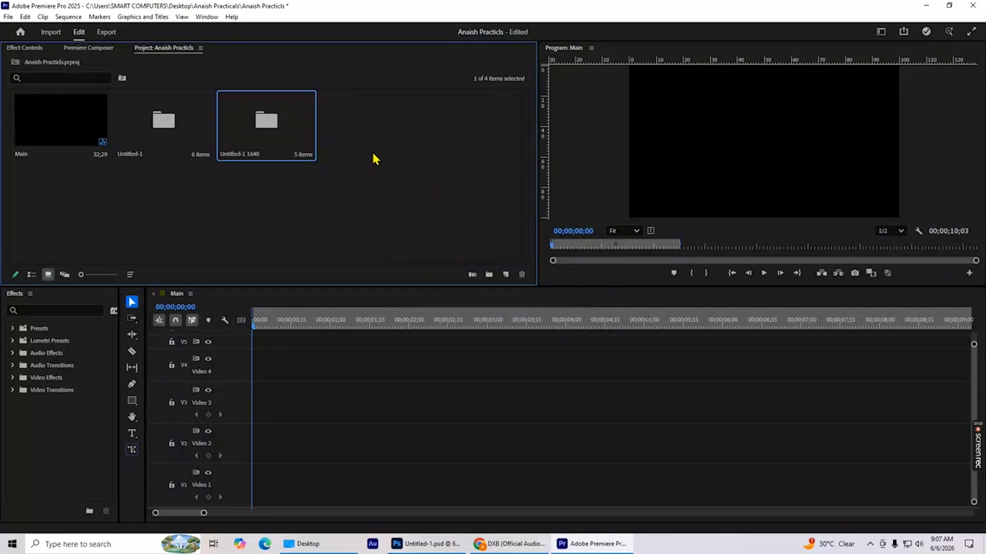
From the newly imported bin, place Ellipse 1 on V4, Rectangle 1 on V3 and Rectangle 2 on V2 at the start of Main.
double_click(250, 125)
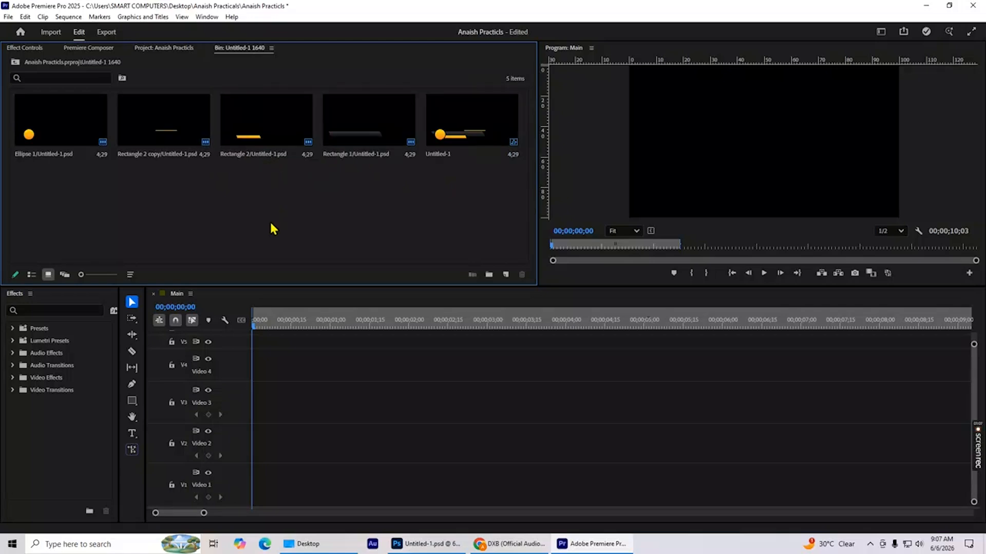
click(34, 131)
drag(221, 268, 264, 357)
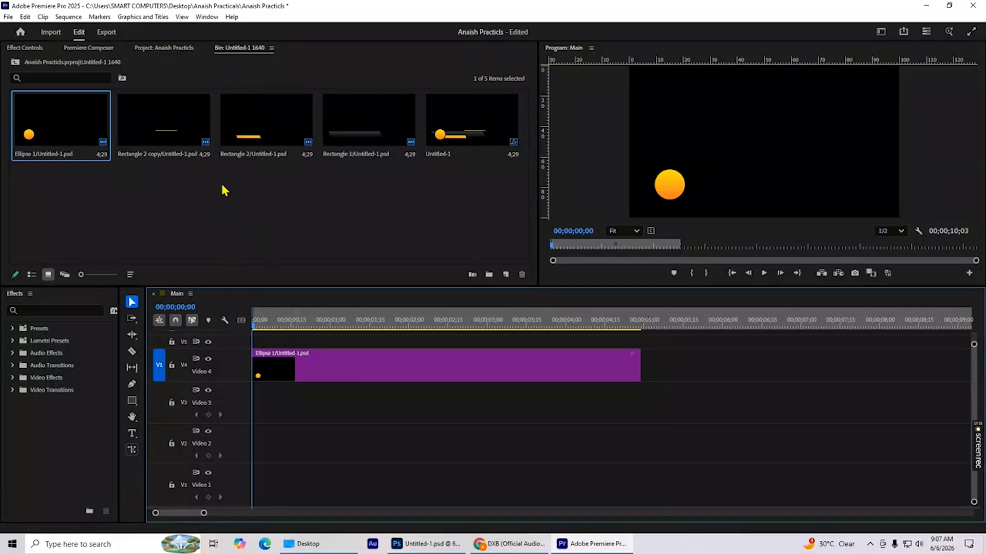
drag(352, 125, 251, 400)
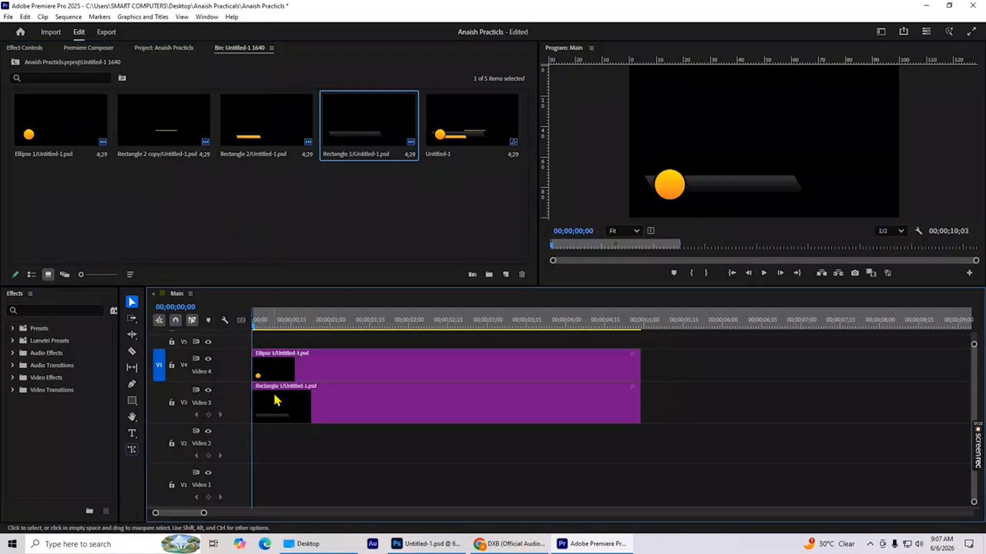
click(258, 142)
drag(258, 141, 250, 445)
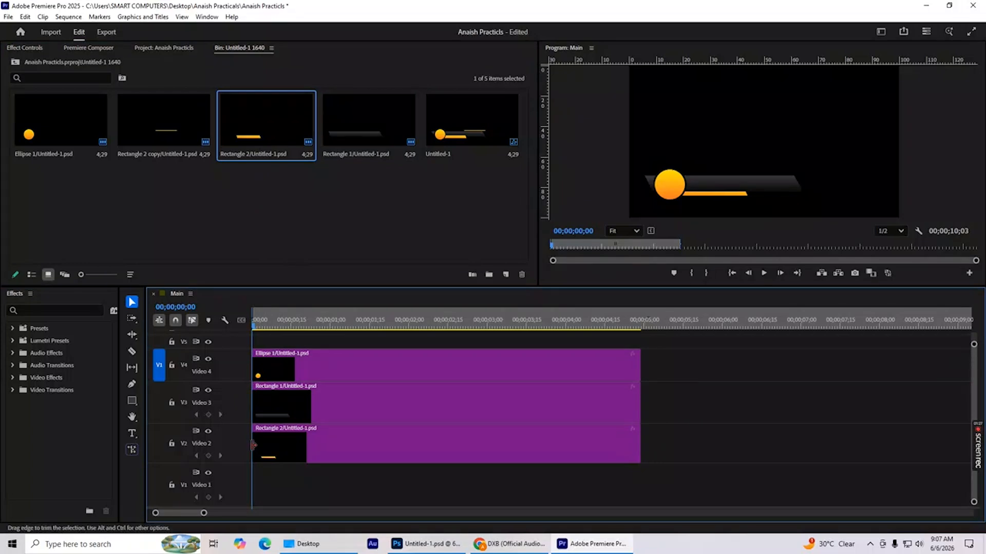
Swap the stacking of the bar clips so Rectangle 2 sits on V3 and Rectangle 1 on V2.
drag(285, 418, 279, 480)
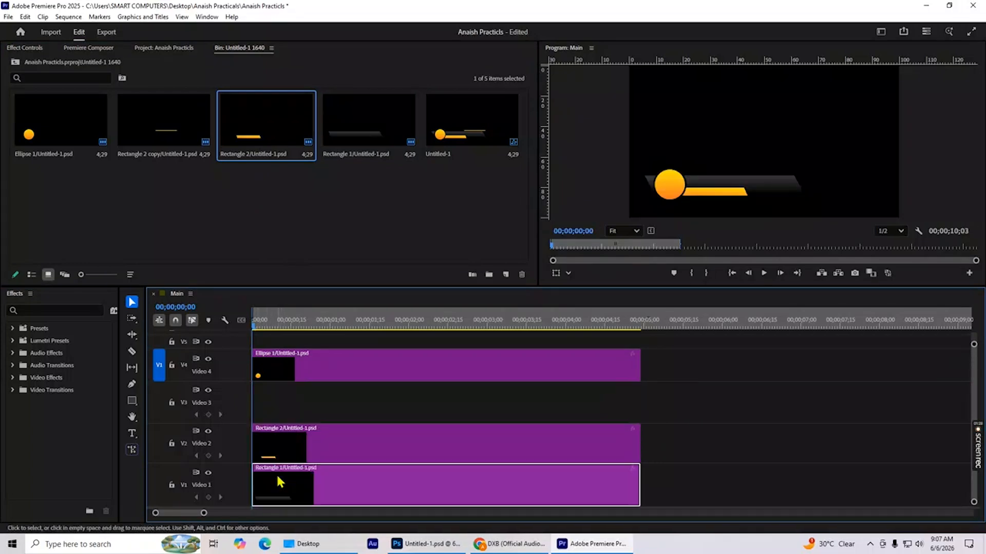
drag(282, 443, 276, 412)
drag(287, 485, 285, 452)
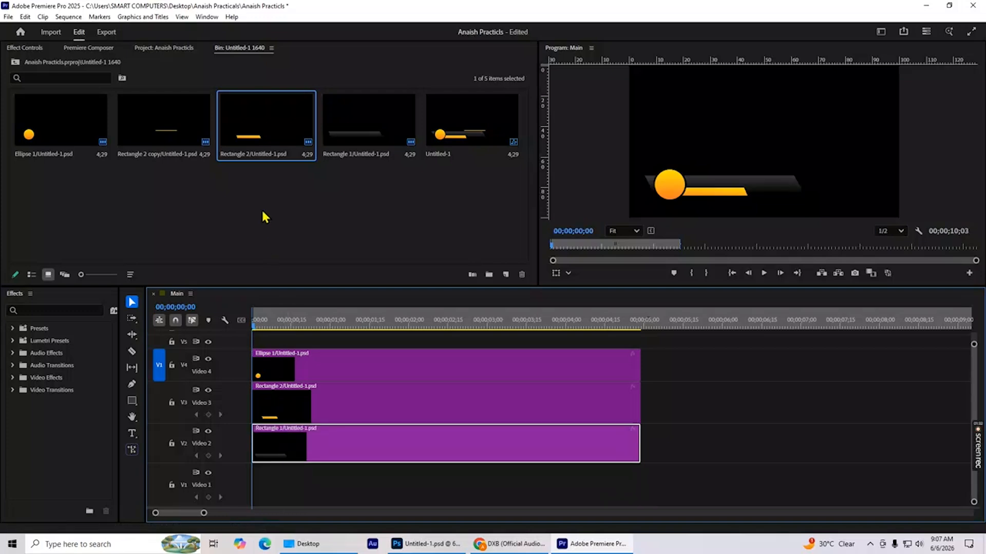
Add the Rectangle 2 copy clip to V5 at the sequence start and adjust the V2 and V5 track heights.
click(178, 134)
drag(256, 305, 259, 346)
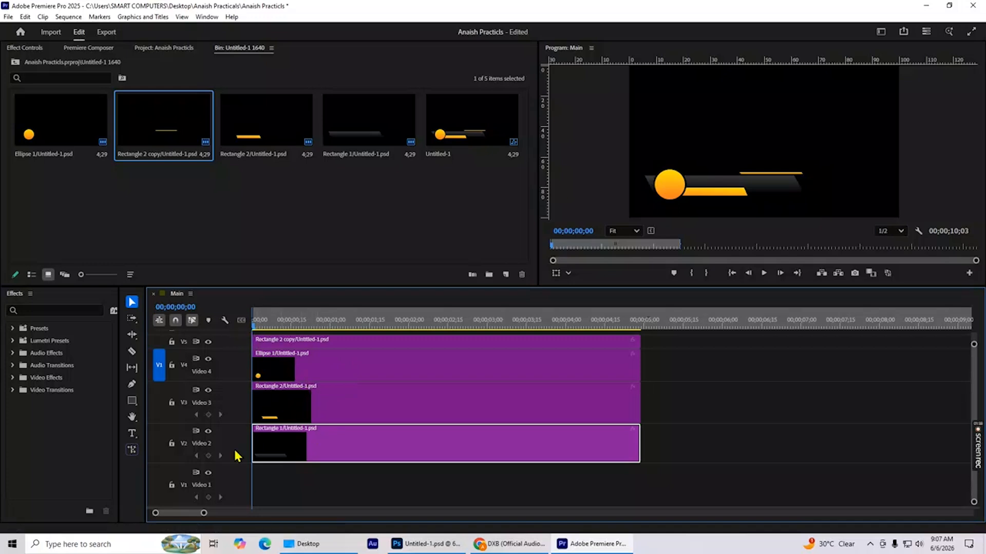
scroll(213, 447, up, 1)
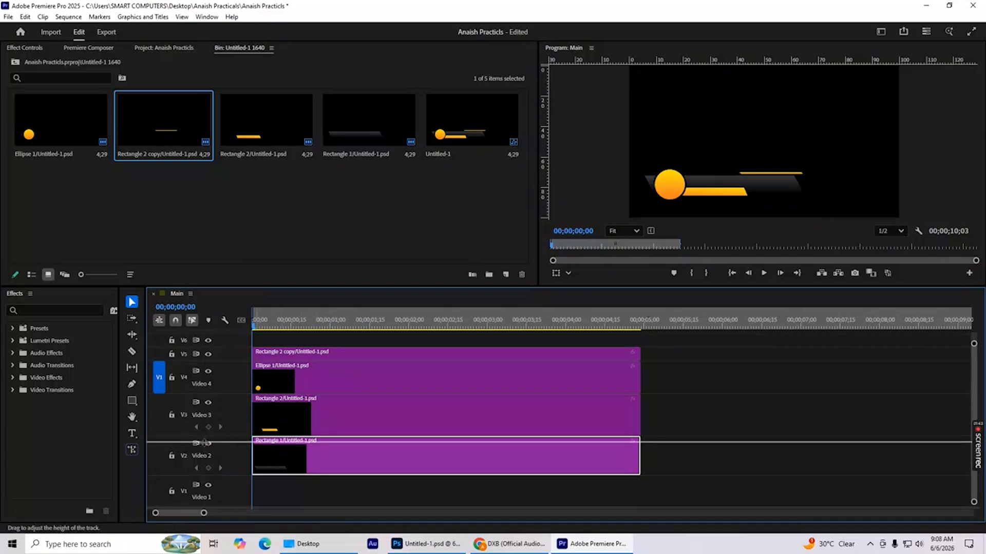
drag(205, 441, 206, 447)
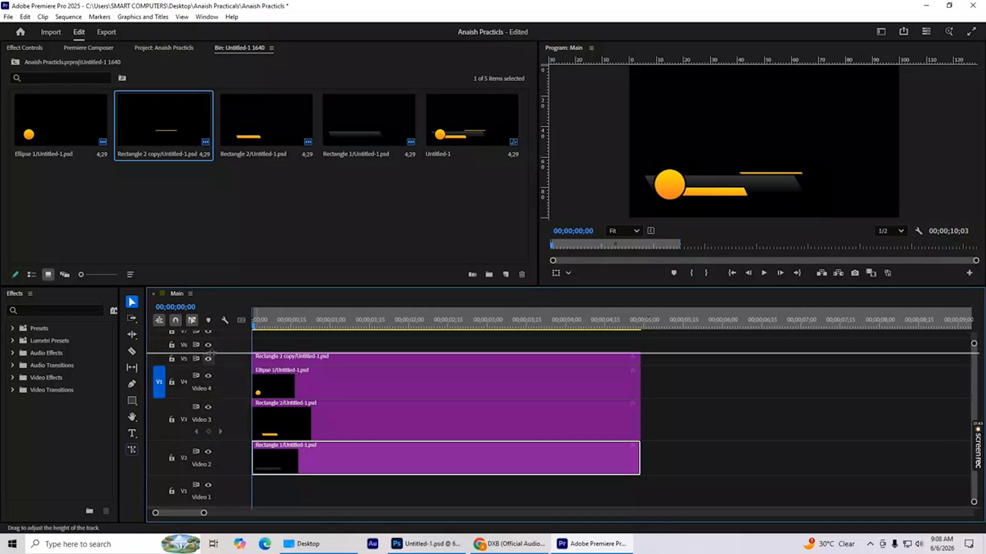
drag(212, 345, 212, 343)
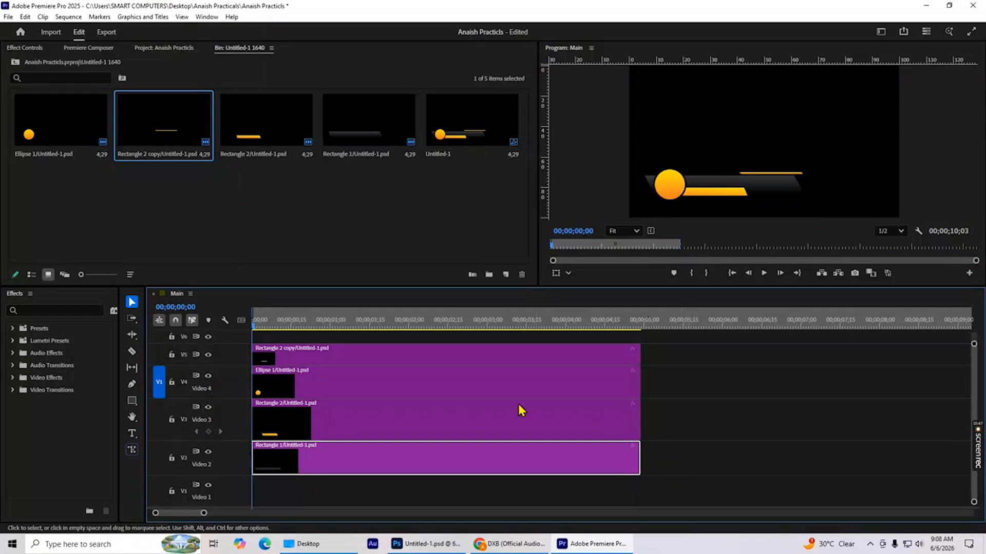
Animate Ellipse 1's Position with keyframes, setting X to 564 at 00;00;00;00 and 969 at 00;00;00;05.
click(301, 386)
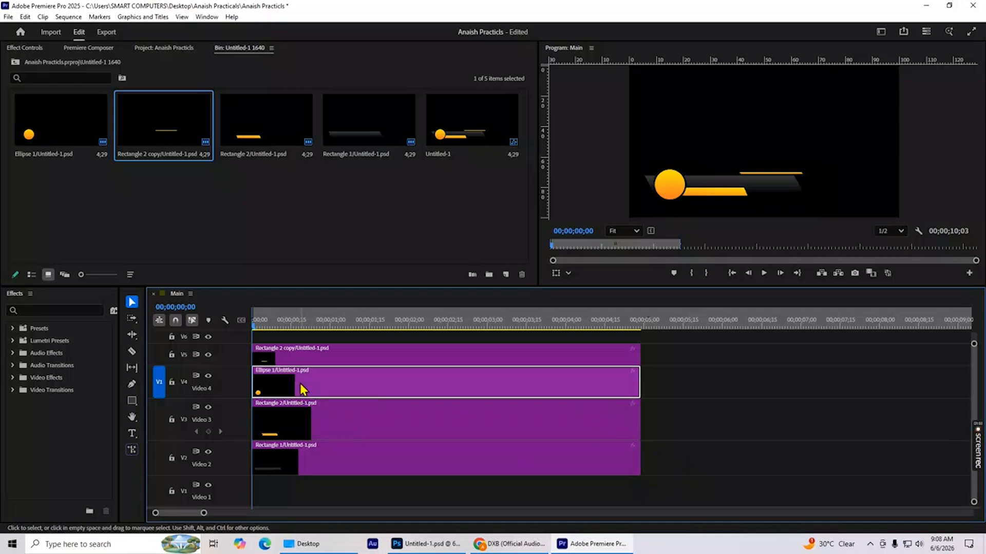
click(22, 49)
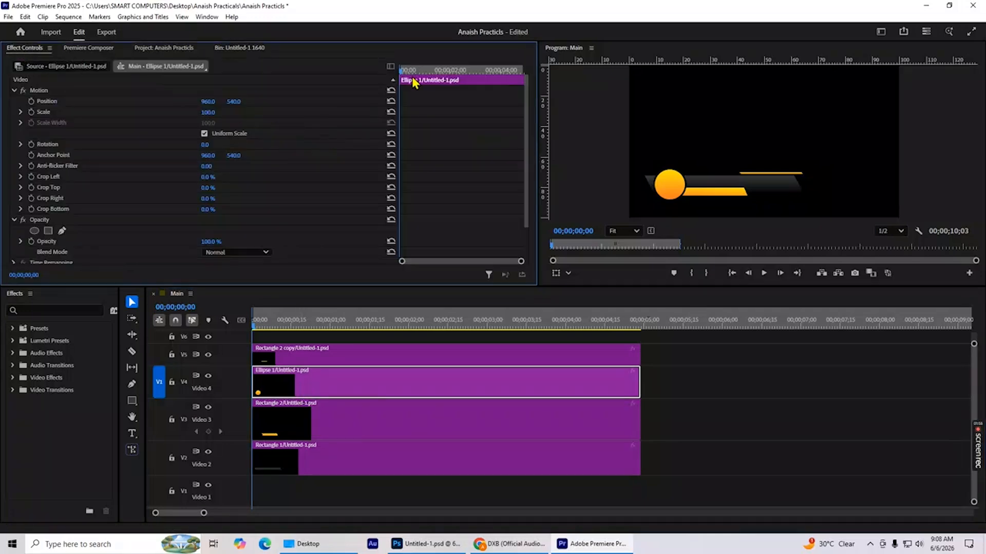
drag(410, 70, 405, 75)
drag(403, 74, 400, 77)
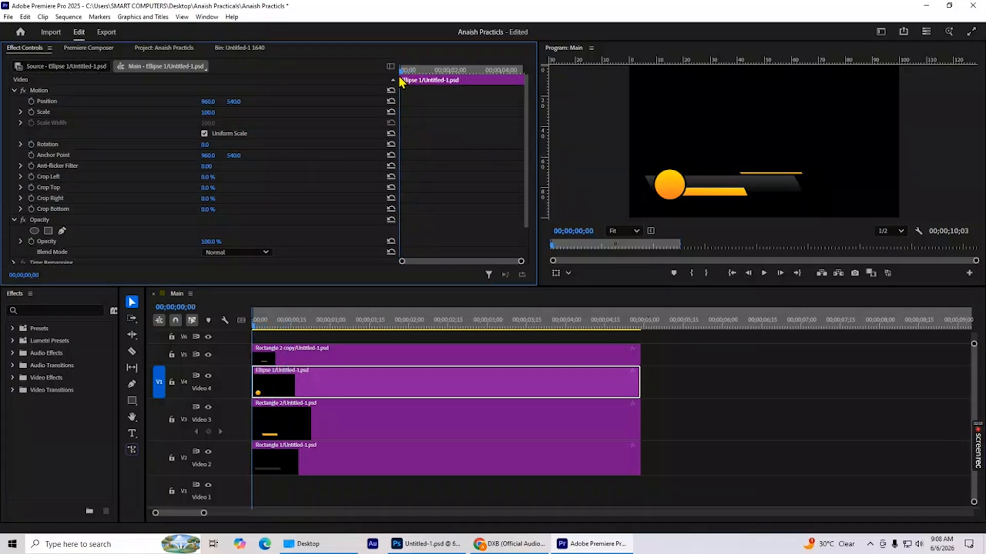
click(31, 102)
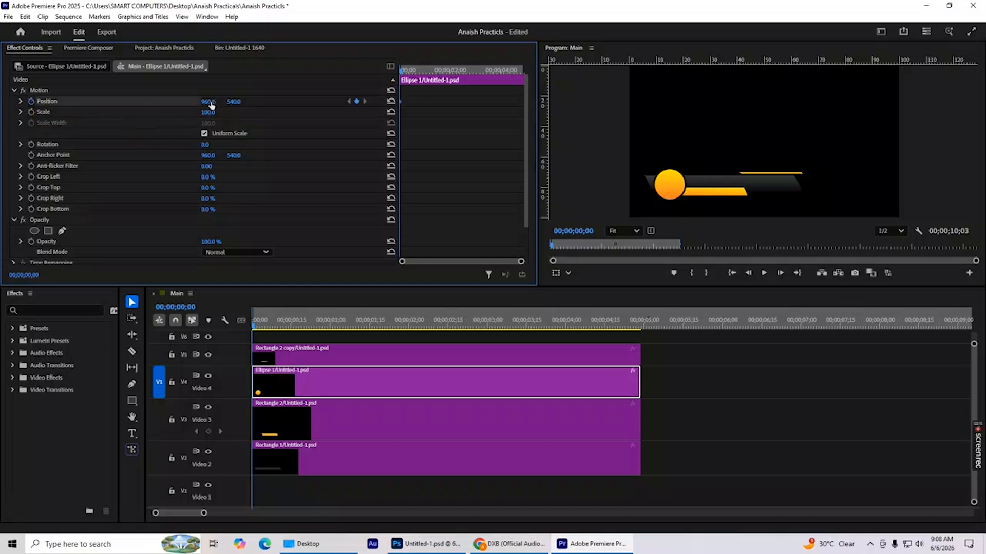
drag(210, 106, 23, 105)
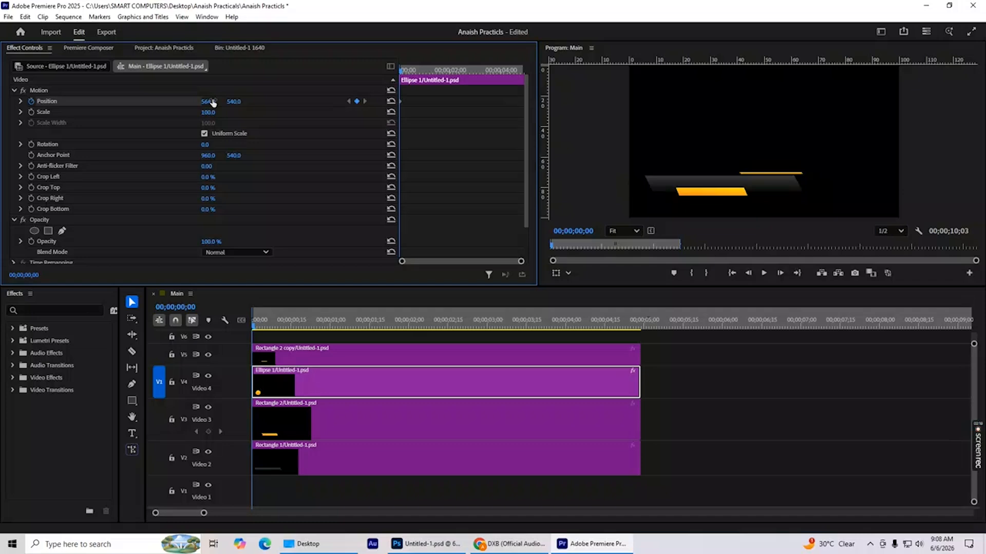
drag(401, 72, 405, 72)
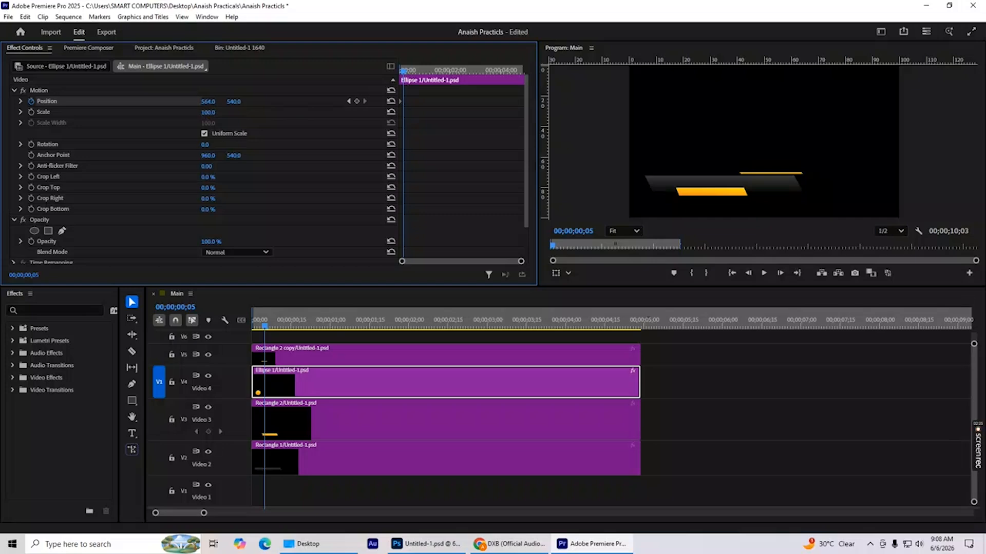
drag(208, 101, 398, 101)
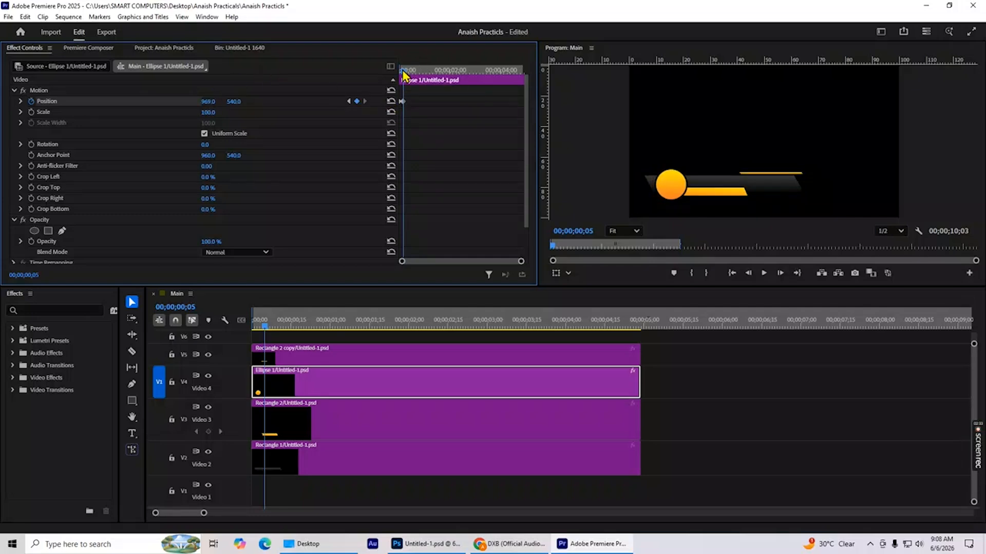
Preview the circle's slide-in and shift its second Position keyframe slightly further along the timeline to slow the motion.
drag(402, 70, 394, 73)
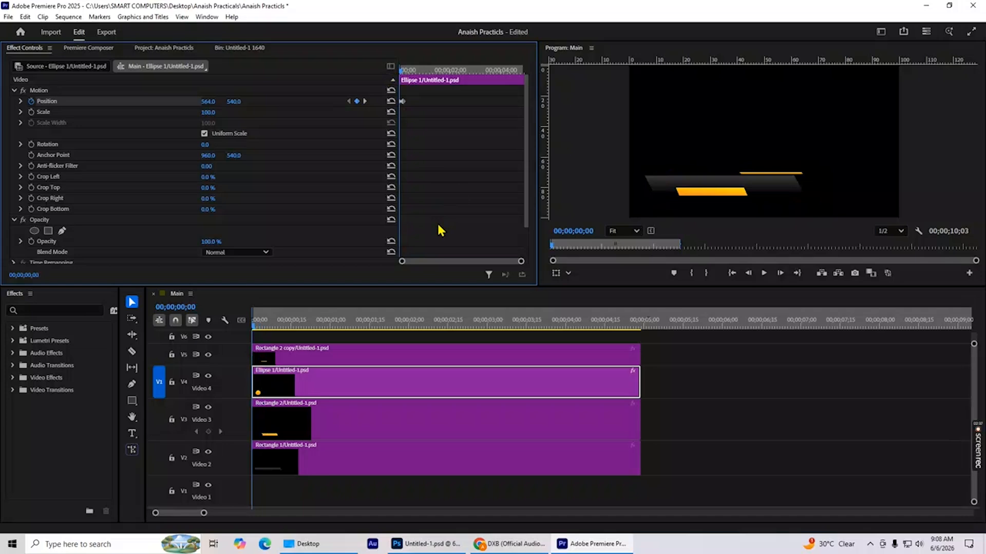
key(space)
key(space)
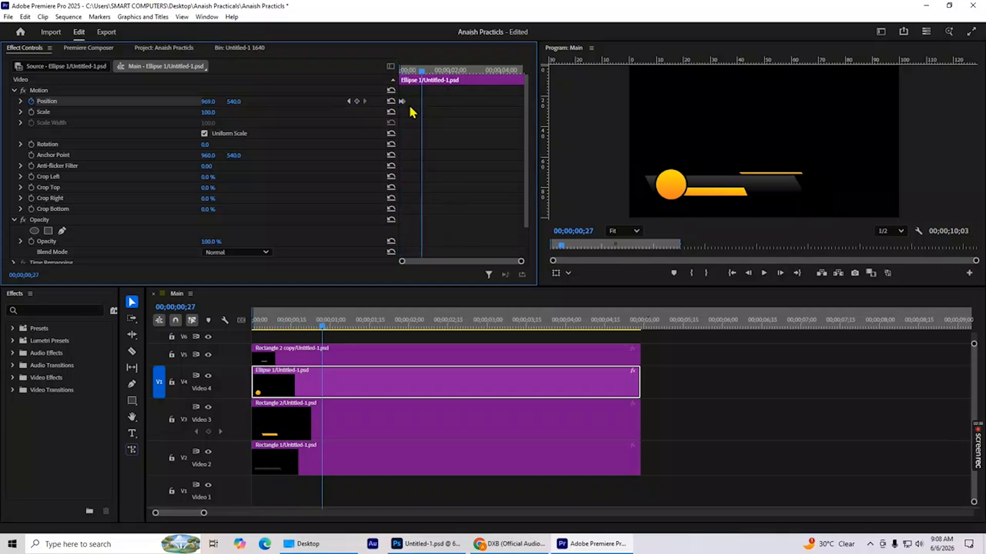
mouse_move(402, 102)
mouse_down()
mouse_move(409, 84)
mouse_move(397, 88)
mouse_move(407, 102)
mouse_up()
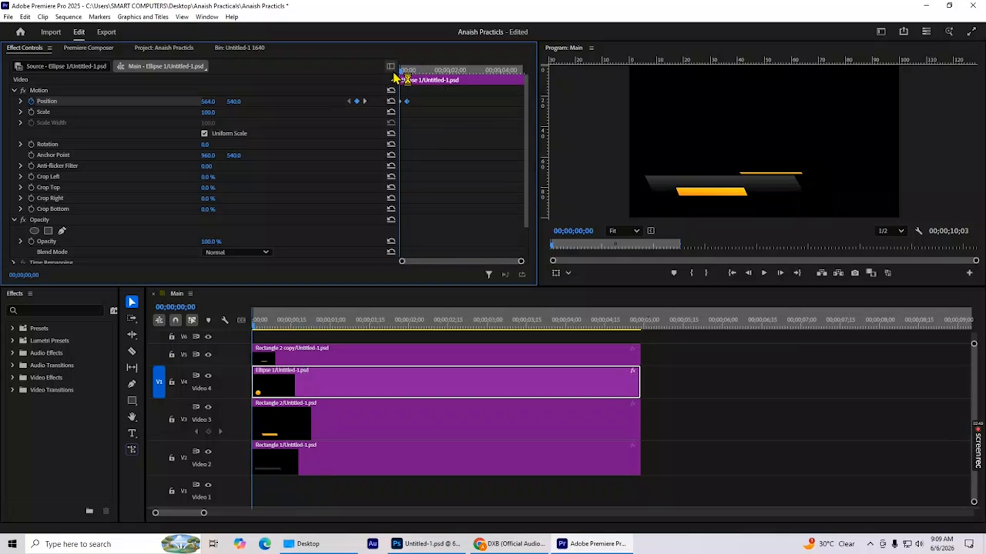
key(space)
key(space)
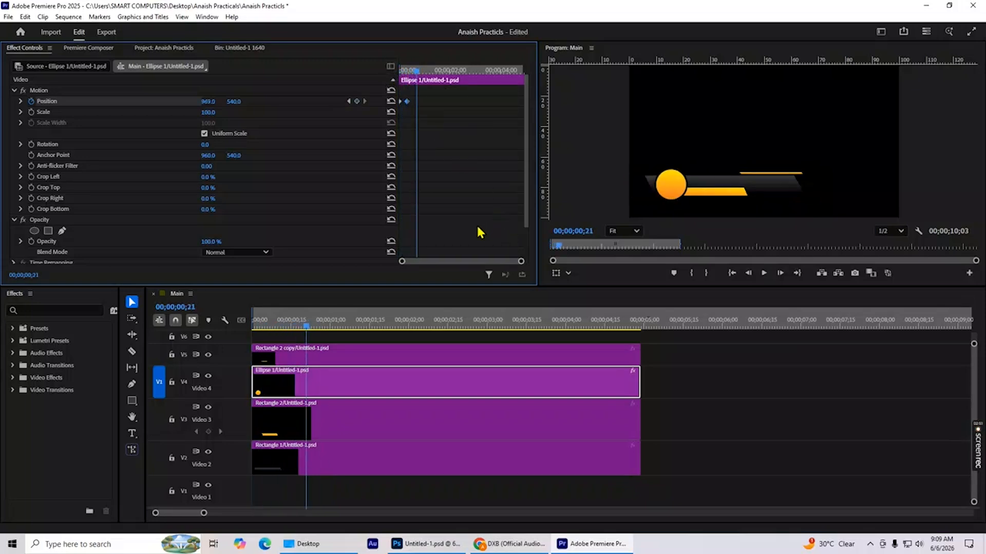
Animate Rectangle 1's Position with keyframes, setting X to -271 at 00;00;00;10 and 932 at 00;00;00;18.
click(308, 466)
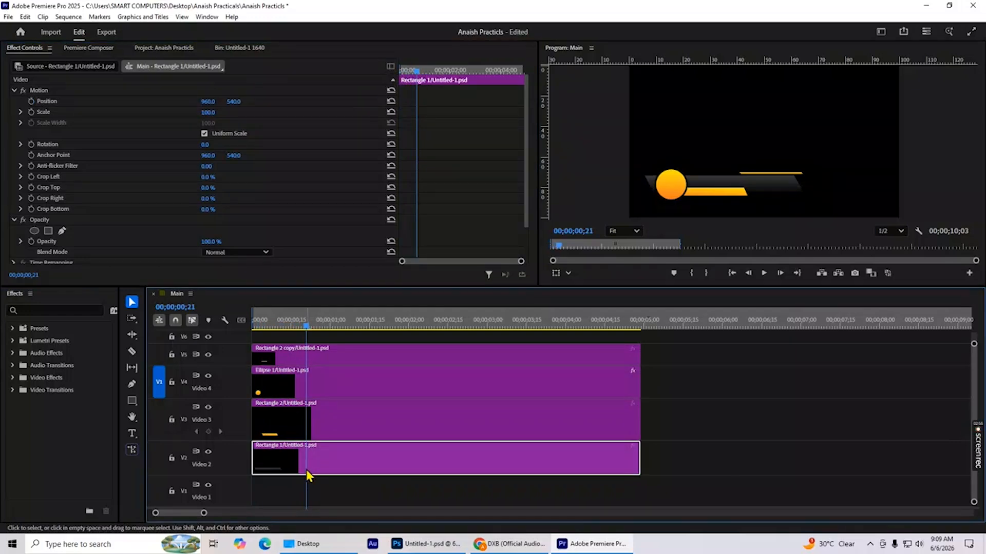
drag(418, 76, 399, 82)
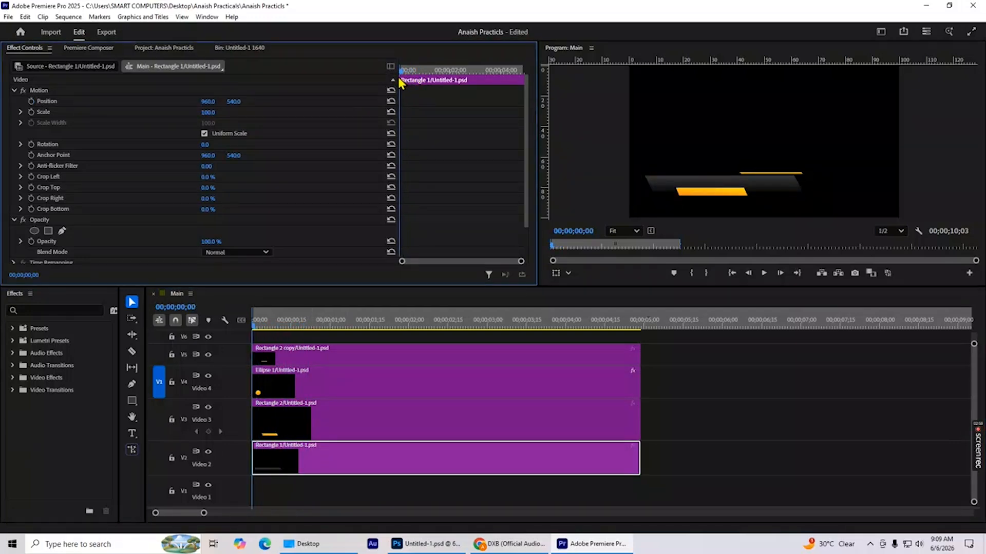
drag(398, 78, 408, 80)
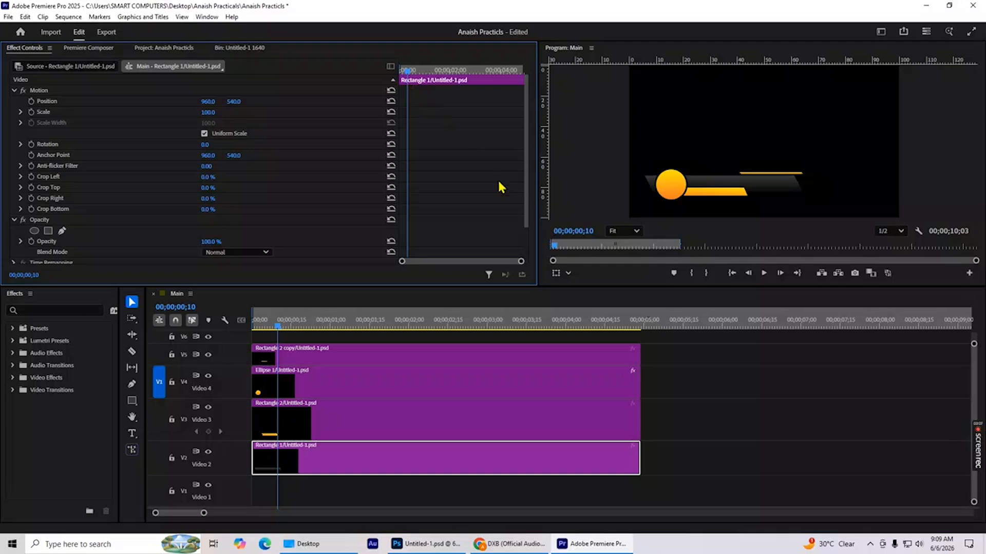
click(32, 102)
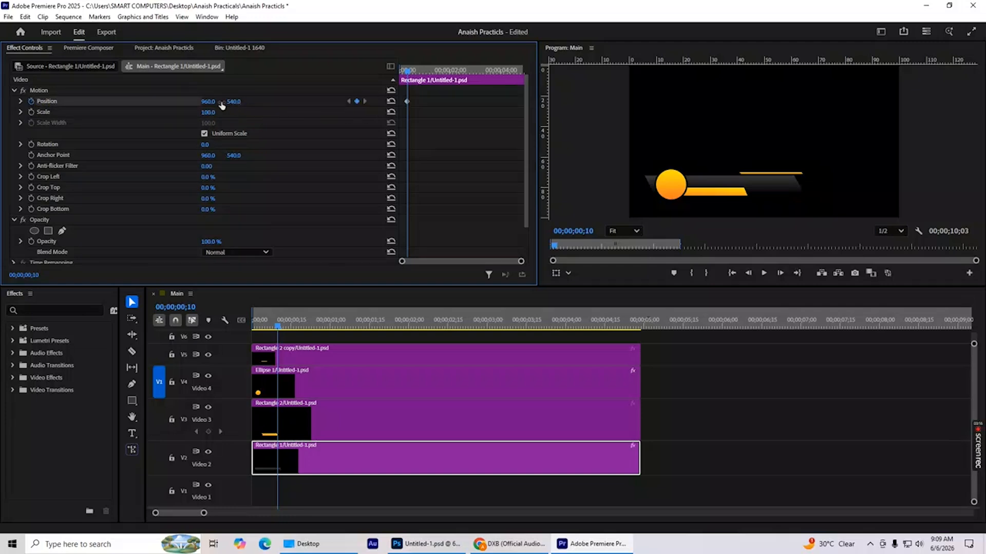
drag(208, 102, 0, 101)
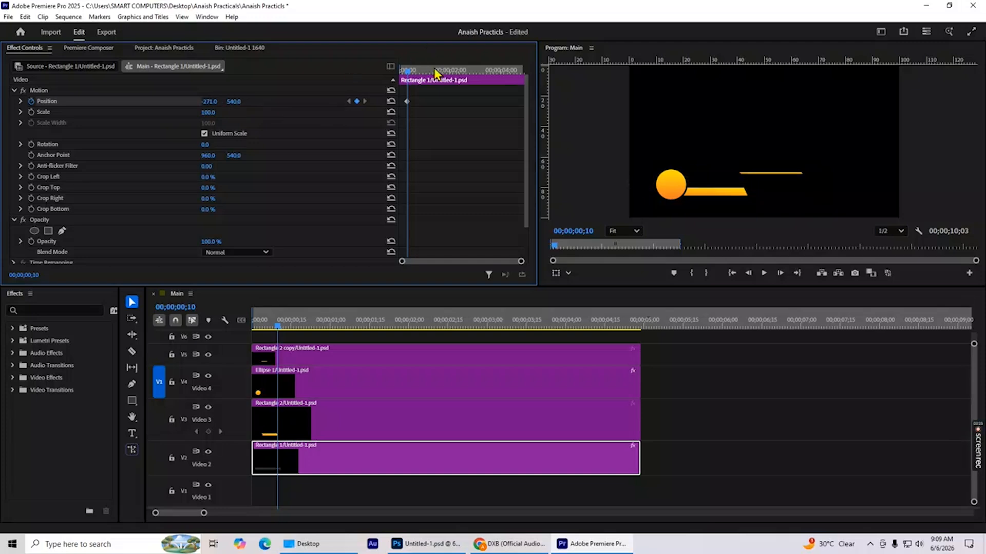
drag(407, 75, 415, 75)
drag(208, 102, 209, 101)
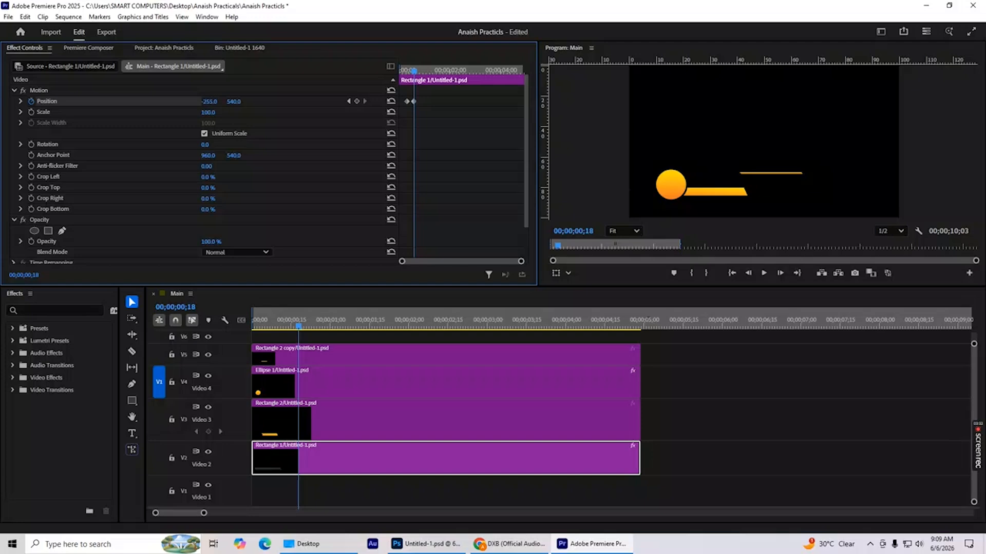
drag(209, 102, 799, 101)
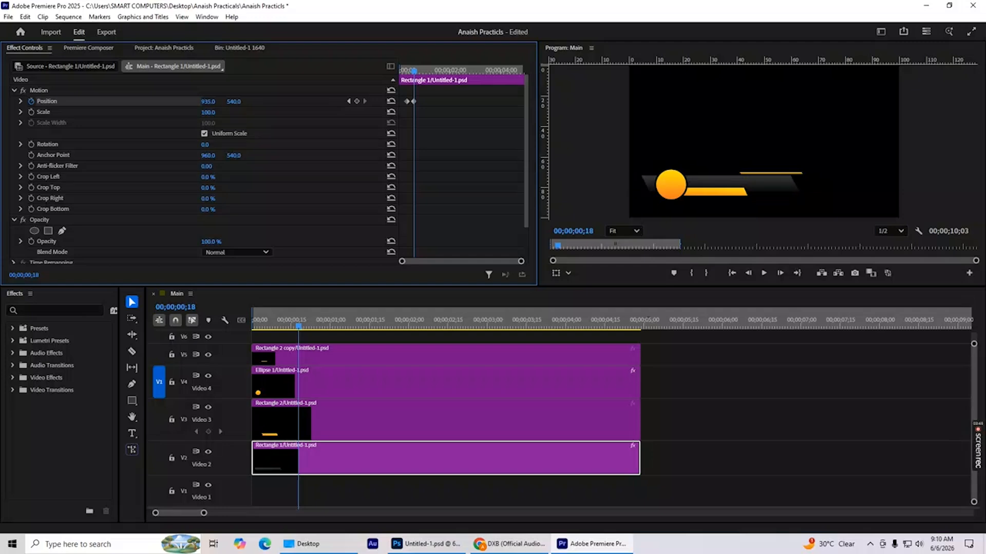
Play the sequence from the start to preview the dark bar sliding in behind the circle.
drag(409, 73, 396, 78)
key(space)
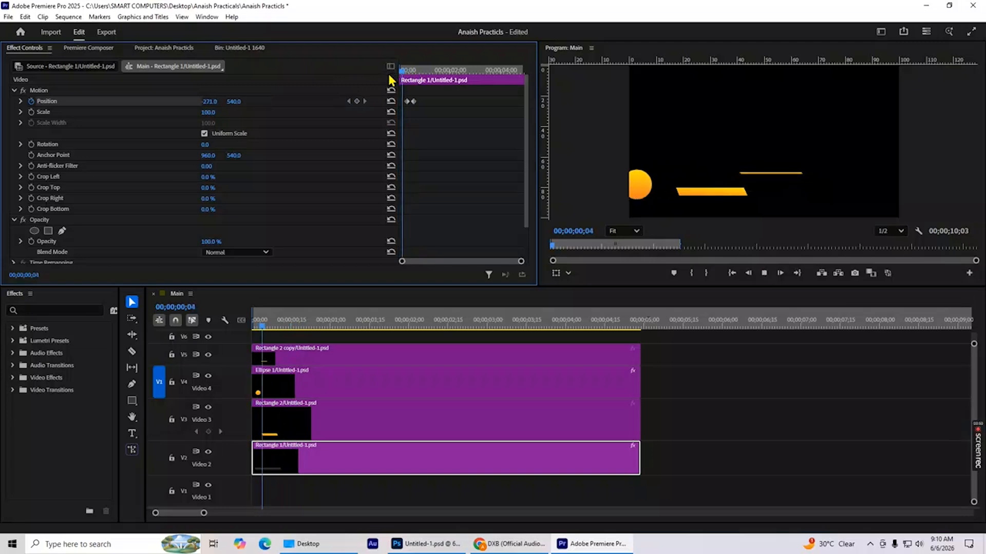
key(space)
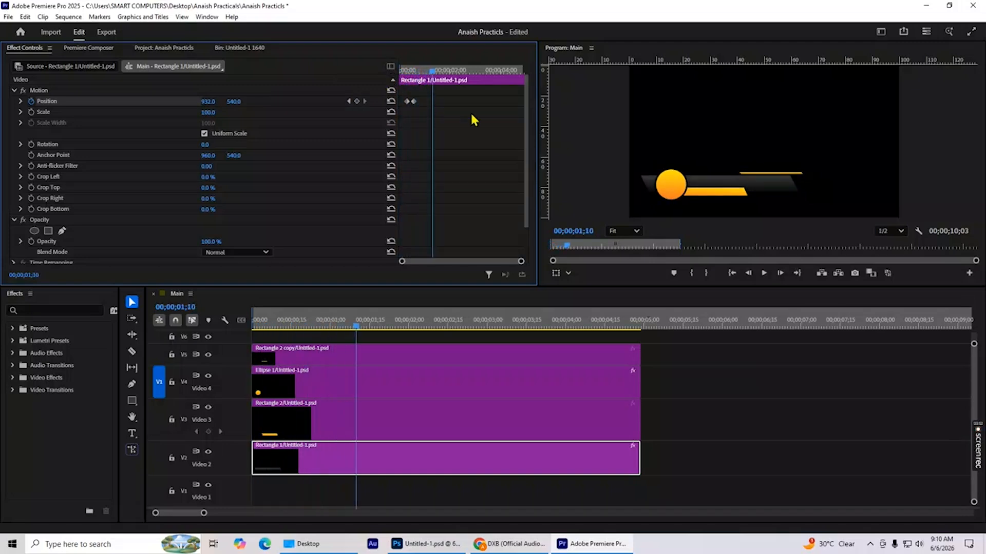
Keyframe Rectangle 2's Position, moving it past the frame's left edge at 00;00;01;10 and setting X to 903 at 00;00;01;17.
click(290, 427)
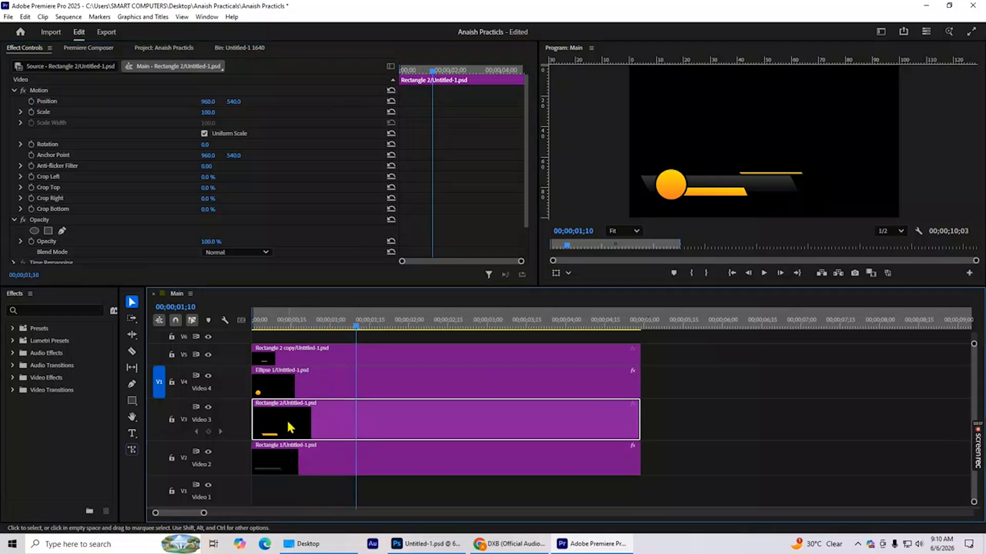
click(32, 102)
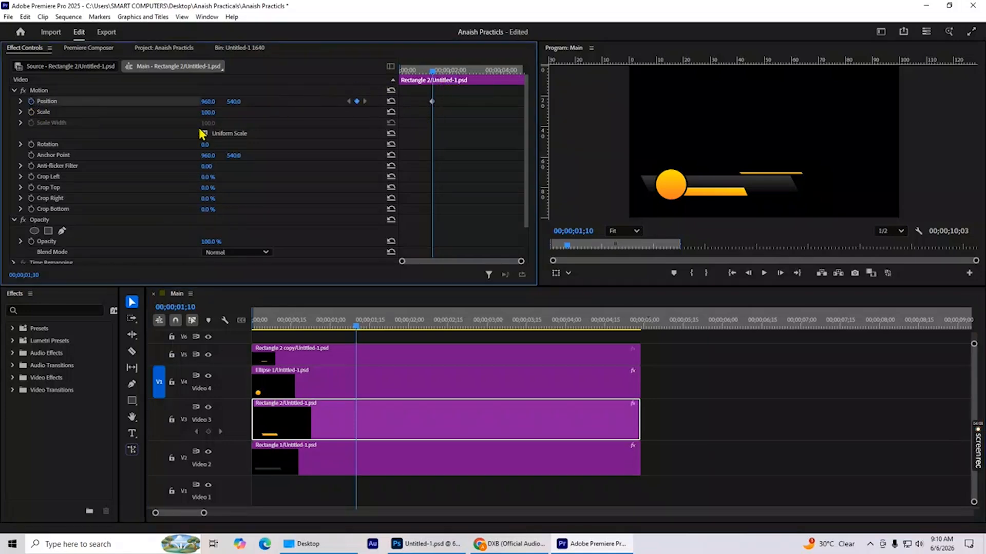
drag(211, 105, 77, 105)
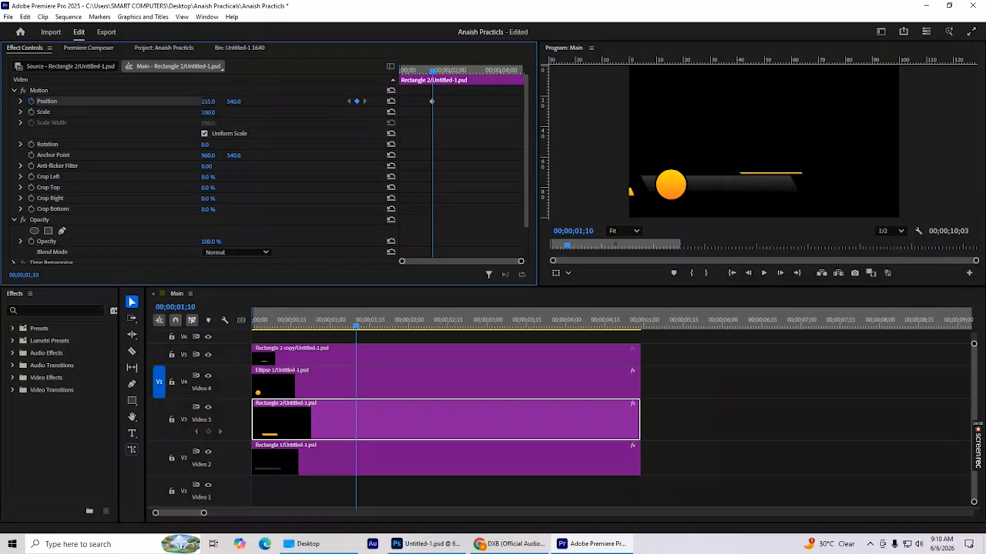
click(437, 70)
click(439, 72)
drag(205, 102, 320, 103)
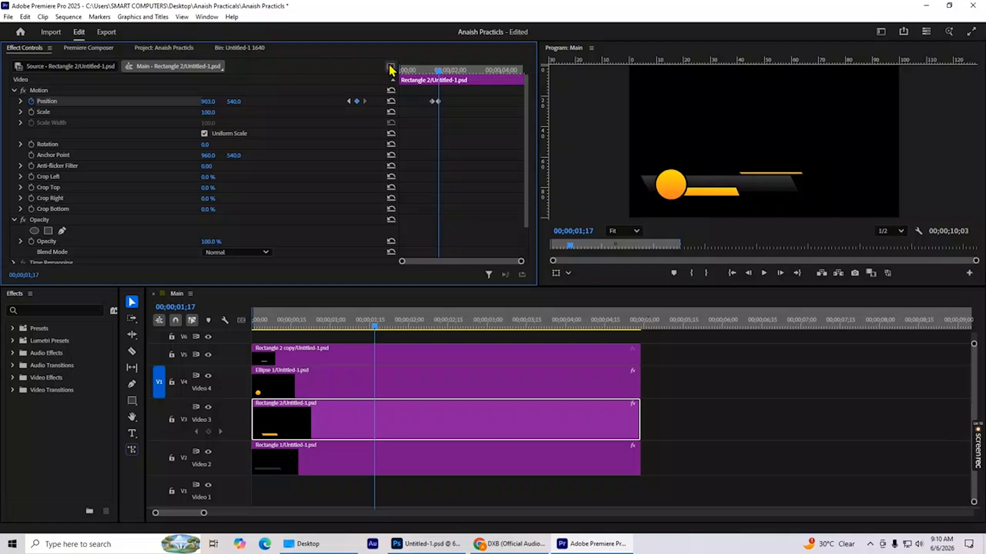
Keyframe Rectangle 2 copy's Position, setting X to -279 at 00;00;01;17 and 927 at 00;00;01;25.
click(346, 360)
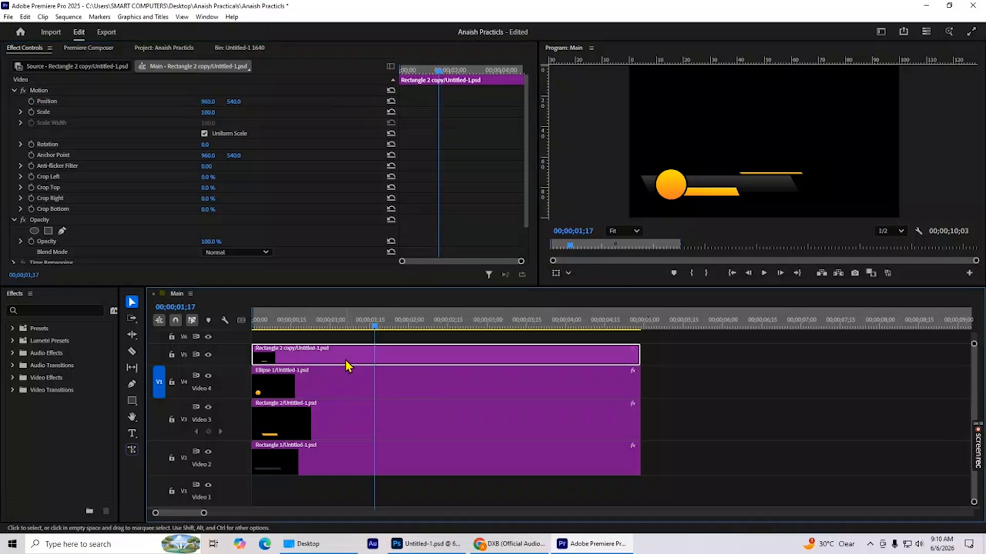
click(33, 102)
drag(216, 106, 128, 106)
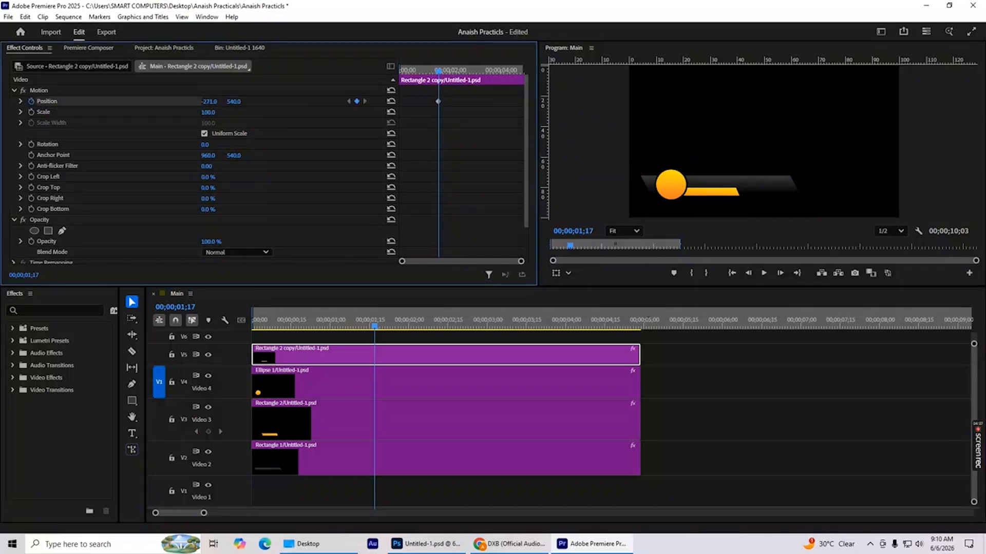
click(441, 70)
drag(441, 70, 445, 70)
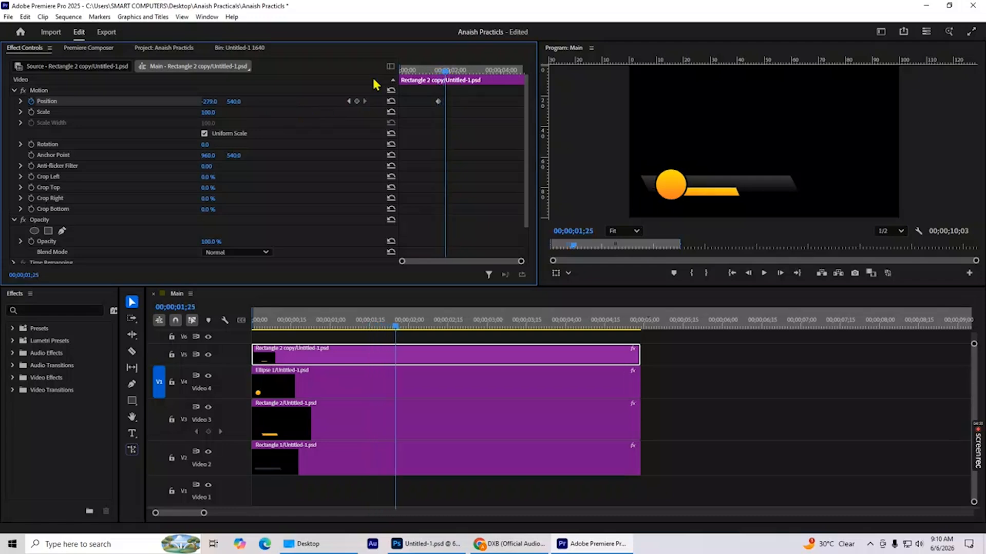
drag(206, 102, 298, 102)
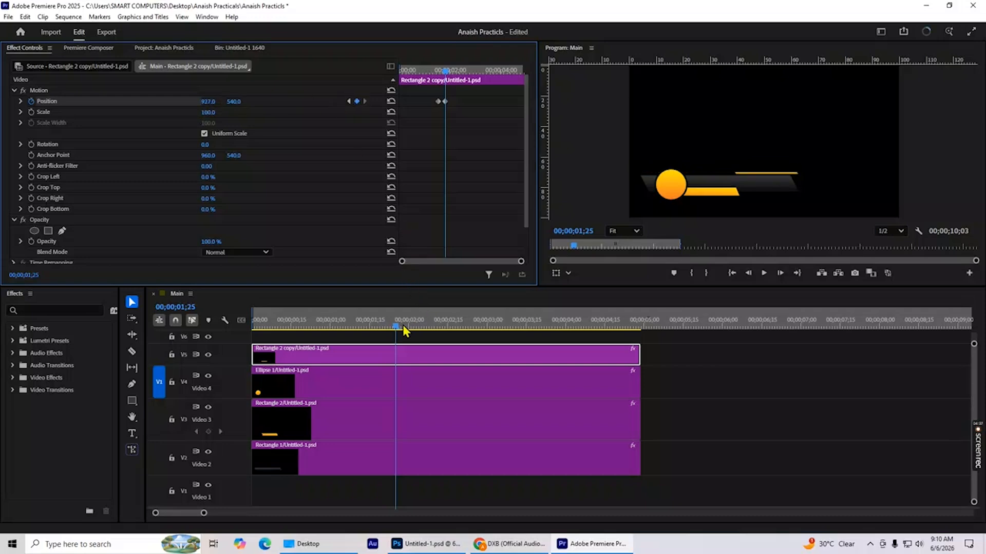
Scrub through the sequence from the start to review how all the shapes slide into frame.
drag(399, 331, 238, 343)
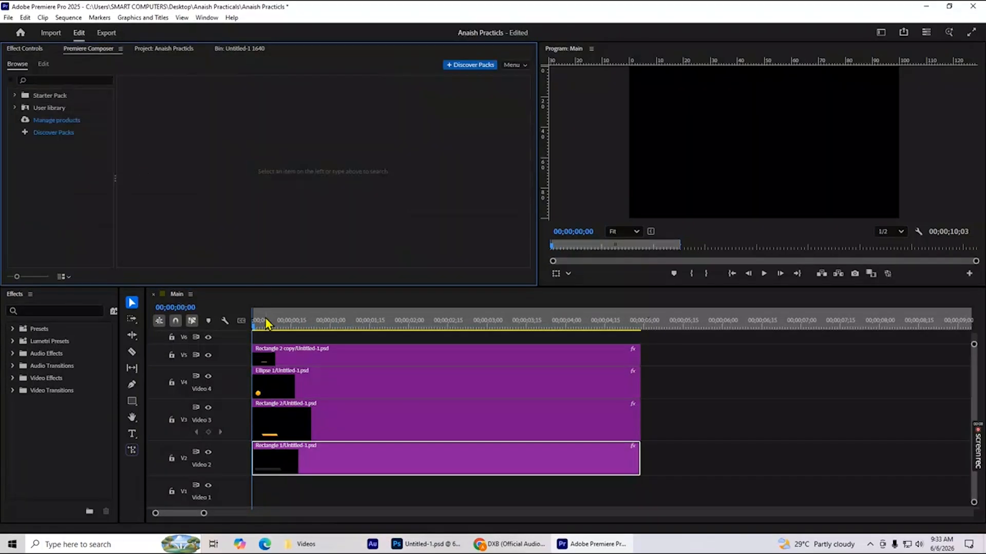
drag(257, 330, 463, 348)
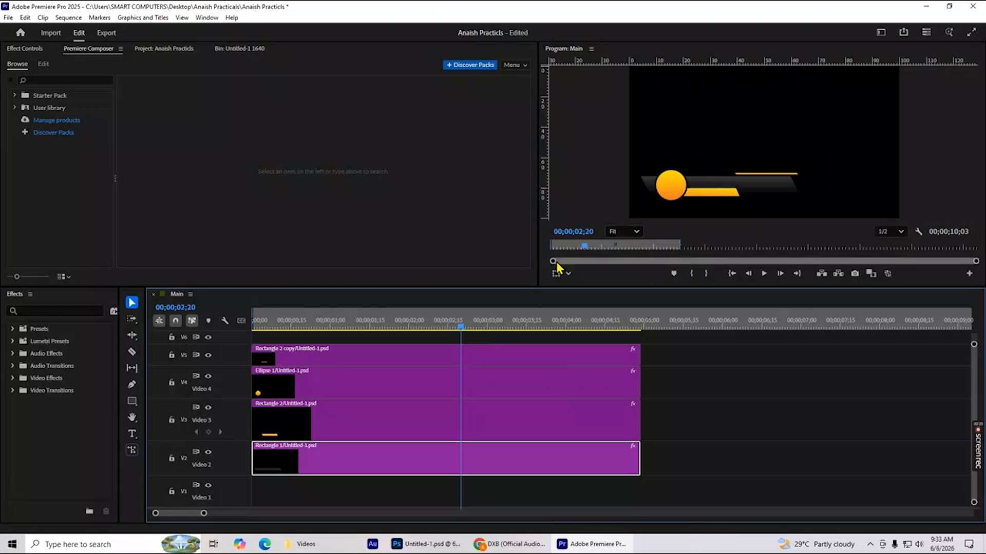
drag(458, 328, 405, 339)
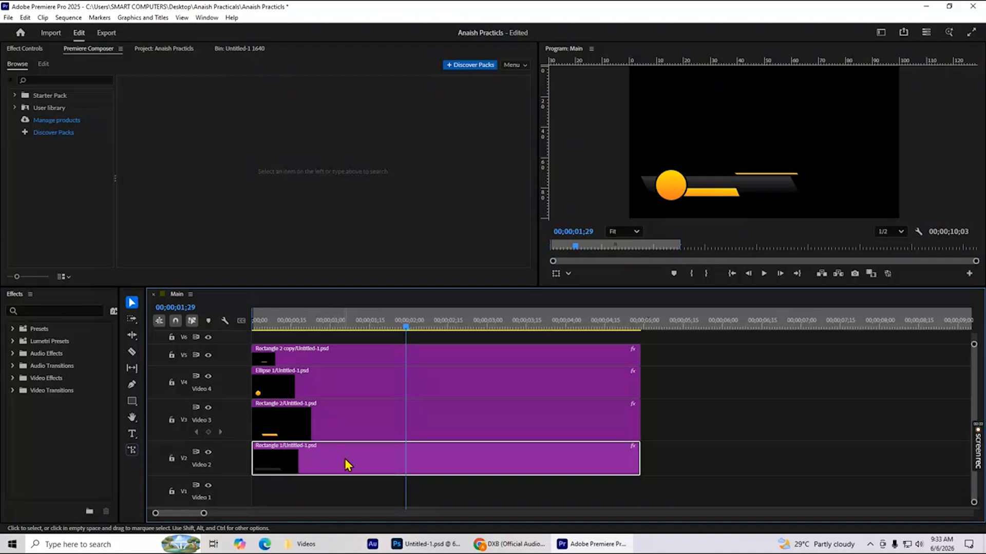
Add a four-point polygon opacity mask to Rectangle 1 at 00;00;00;09 and position it over the bar, starting at the circle.
click(29, 51)
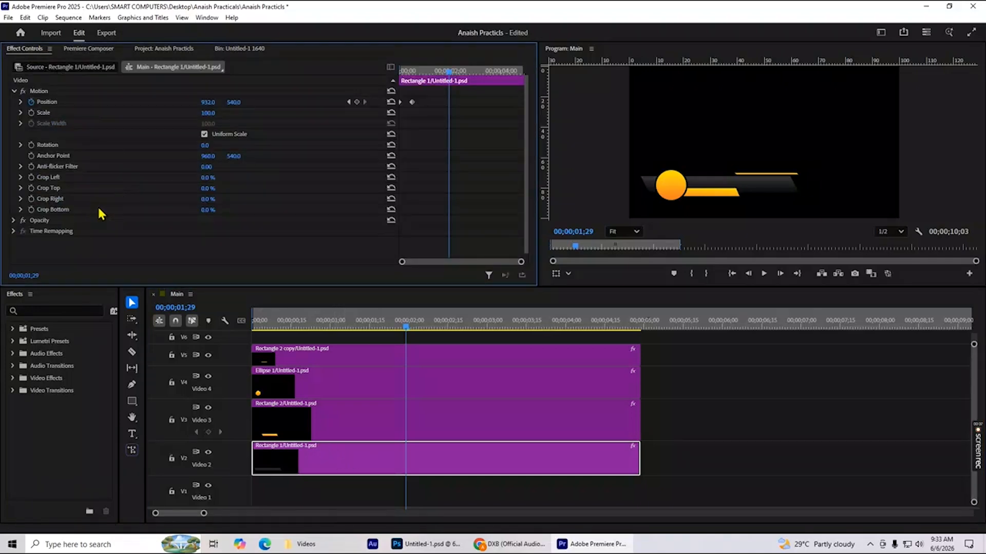
click(14, 221)
drag(395, 321, 277, 331)
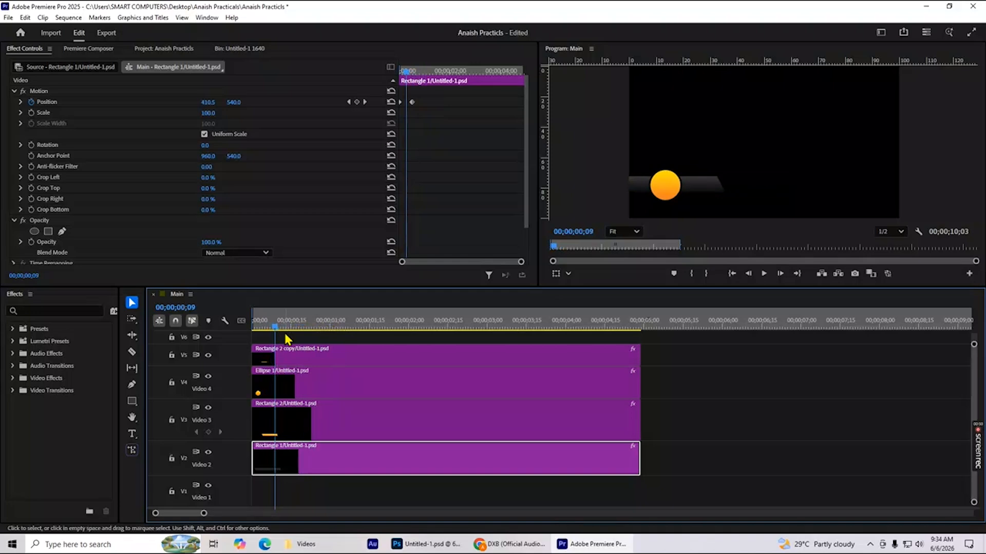
click(48, 232)
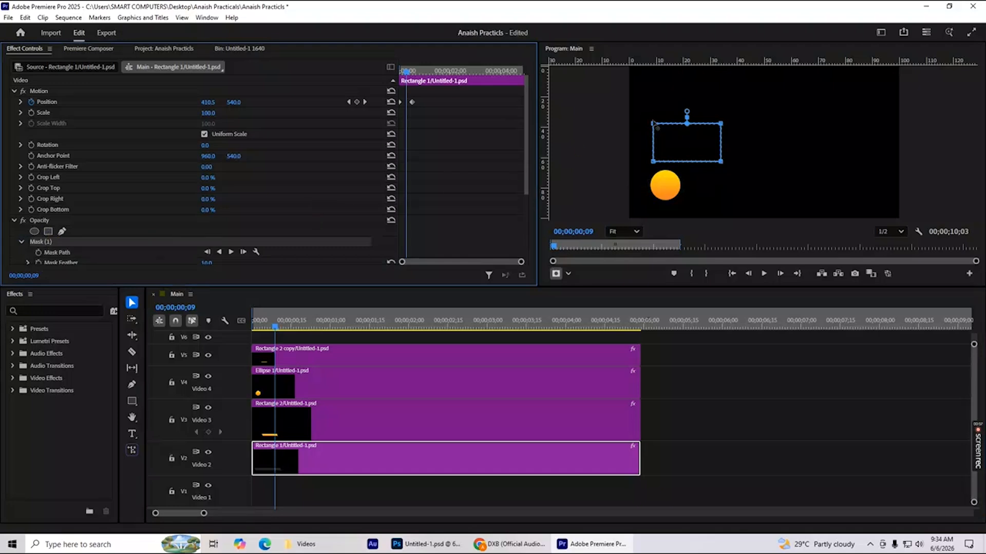
drag(693, 140, 704, 162)
drag(707, 176, 709, 183)
scroll(67, 184, down, 1)
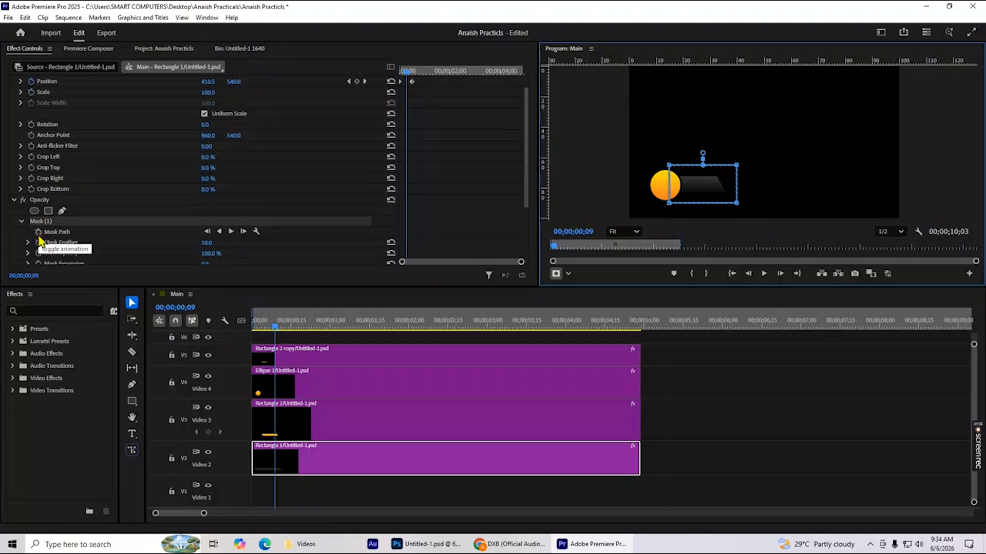
Turn on Mask Path animation for Rectangle 1's mask at 00;00;00;09 and stretch its two right corners well beyond the bar.
click(39, 234)
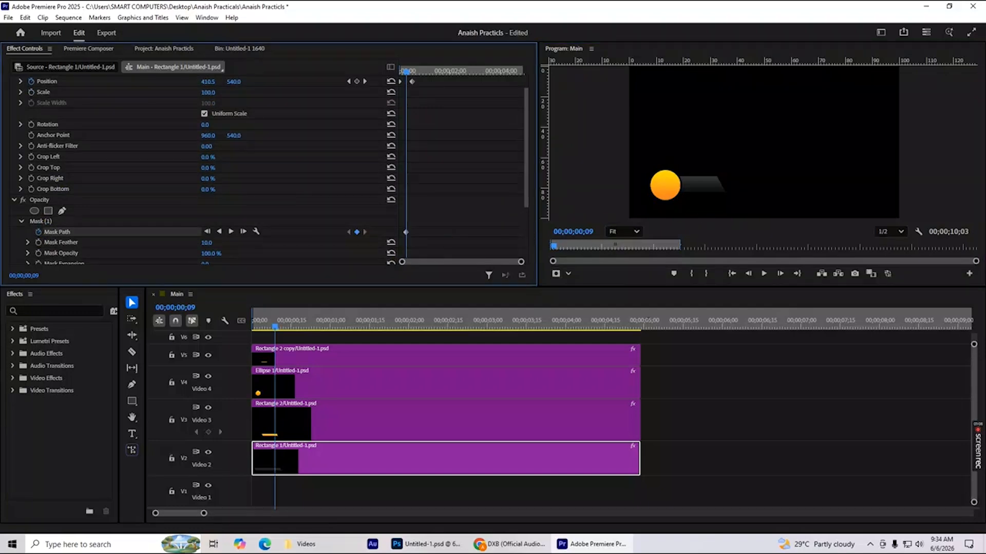
click(40, 221)
drag(739, 169, 830, 165)
drag(736, 203, 830, 205)
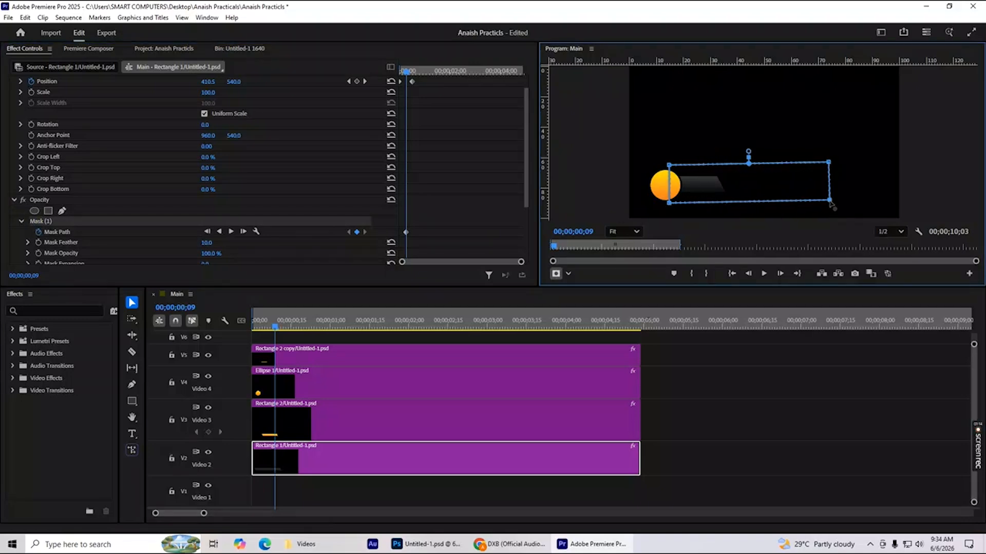
Keyframe Rectangle 1's mask back over the bar as it slides, aligning the mask's left corners with the circle at 00;00;00;16.
drag(406, 73, 412, 74)
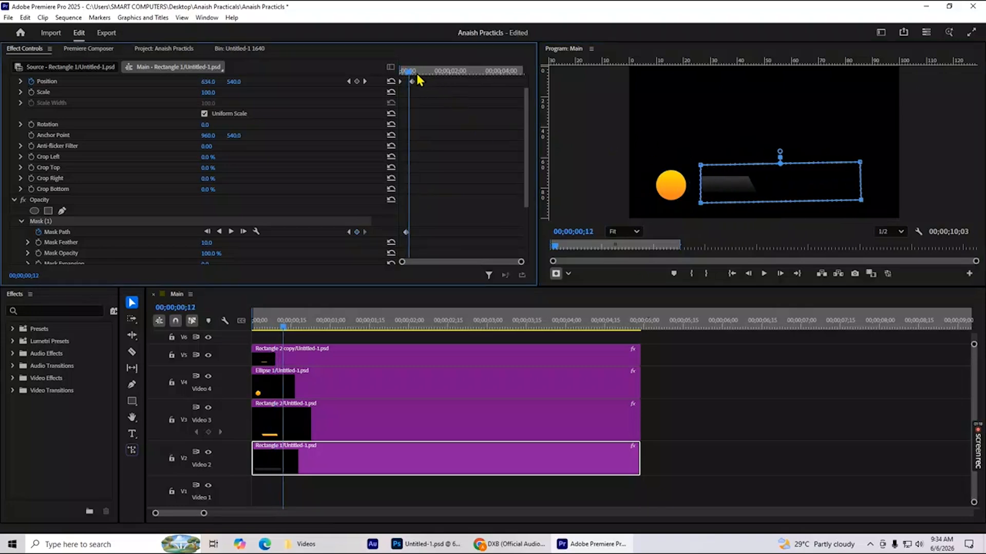
drag(410, 75, 416, 74)
drag(782, 175, 705, 178)
mouse_move(411, 72)
mouse_down()
mouse_move(401, 75)
mouse_move(411, 81)
mouse_up()
drag(689, 168, 672, 166)
drag(688, 205, 673, 202)
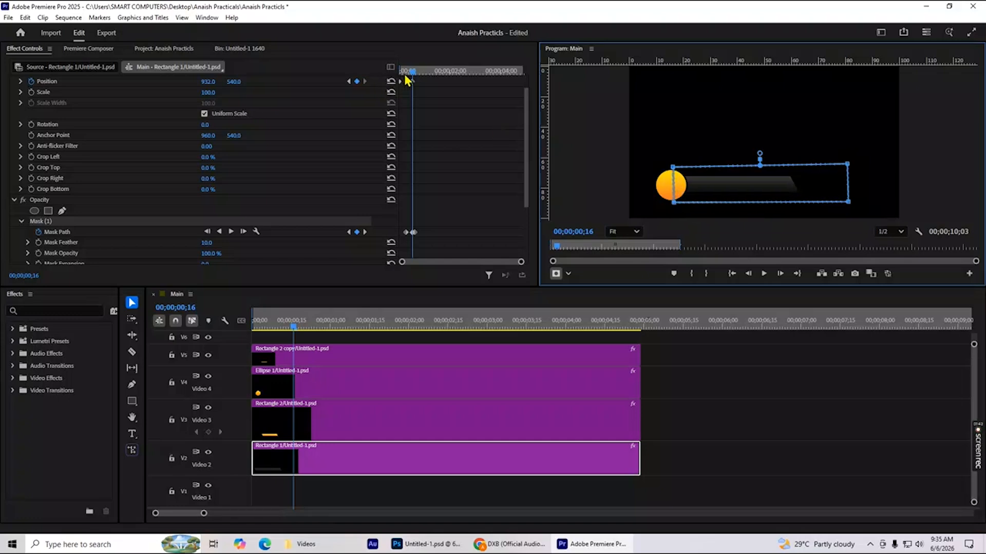
Add a Mask Path keyframe at 00;00;00;27 and extend the mask's left corners past the bar's left end.
drag(412, 80, 423, 80)
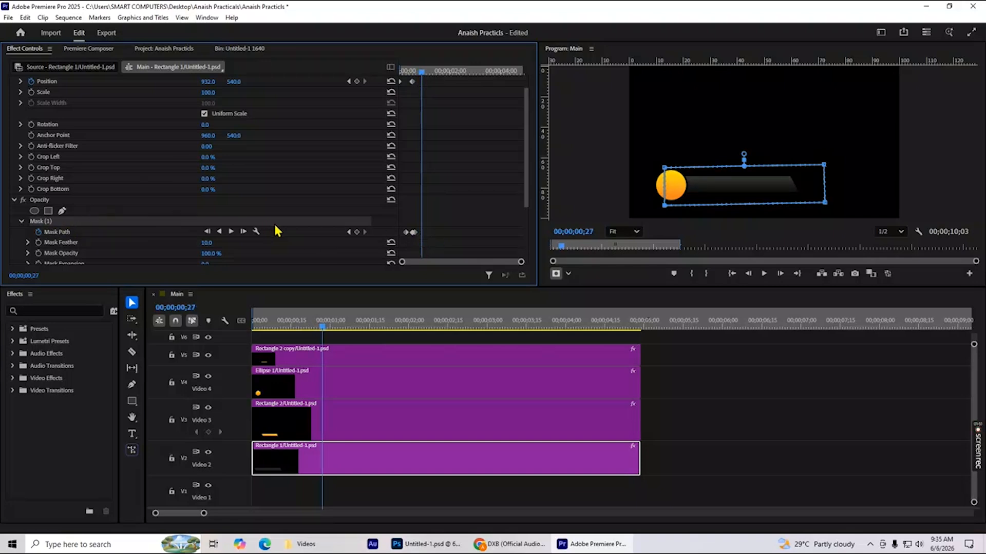
click(357, 232)
click(47, 220)
drag(665, 168, 627, 170)
drag(665, 206, 633, 203)
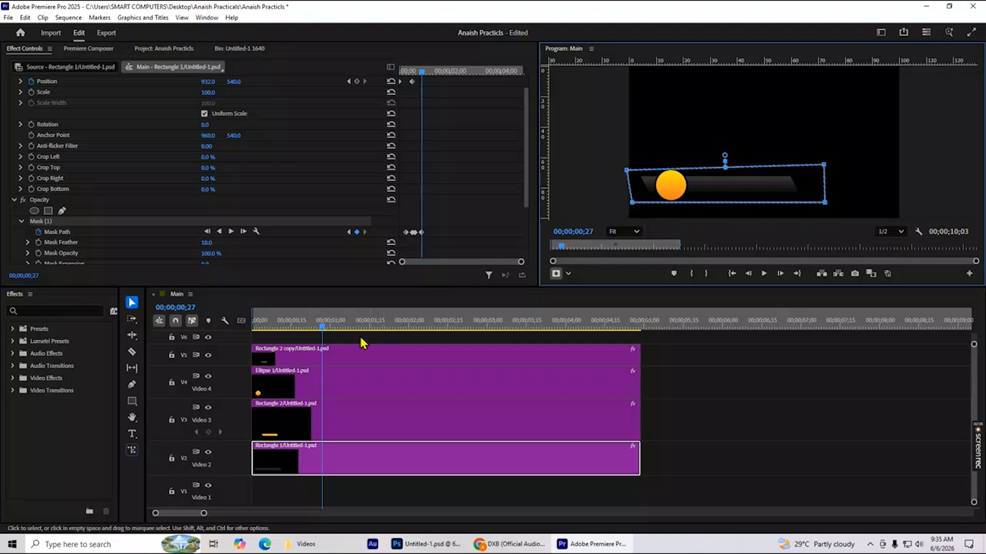
Deselect the clip and play the sequence from the start to preview the masked bar's reveal.
click(712, 376)
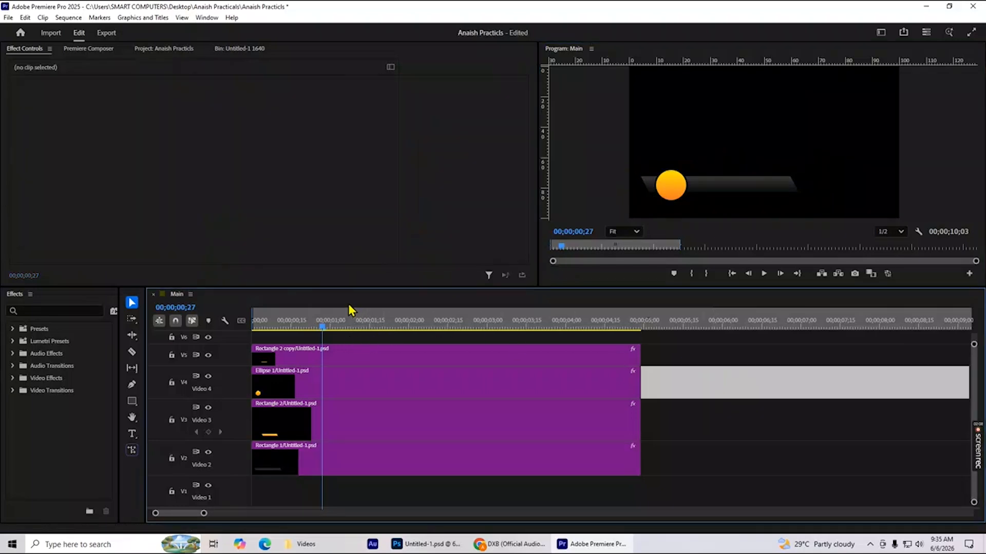
drag(323, 325, 223, 337)
key(space)
key(space)
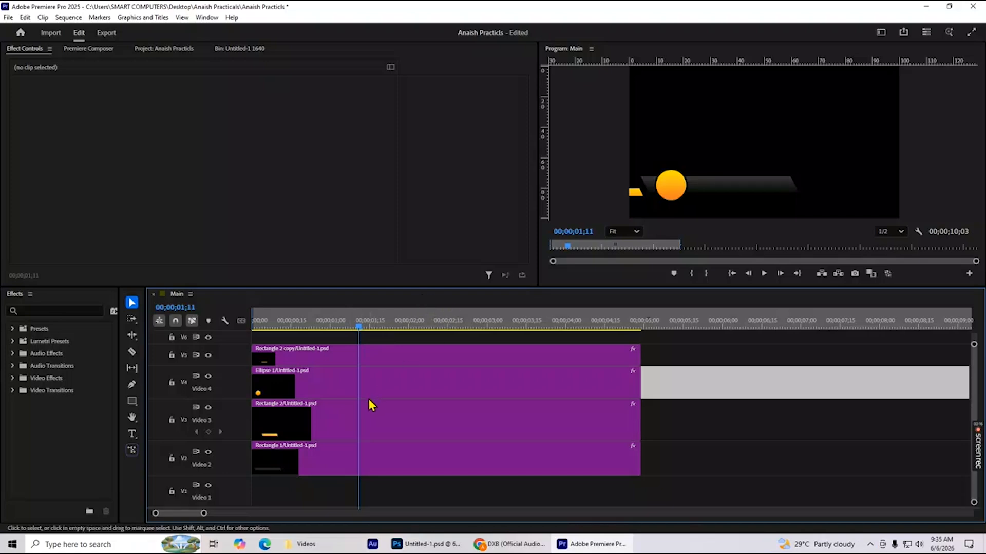
Add a rectangular opacity mask to the Rectangle 2 clip and place its left edge over the circle, covering the area to its right.
click(345, 422)
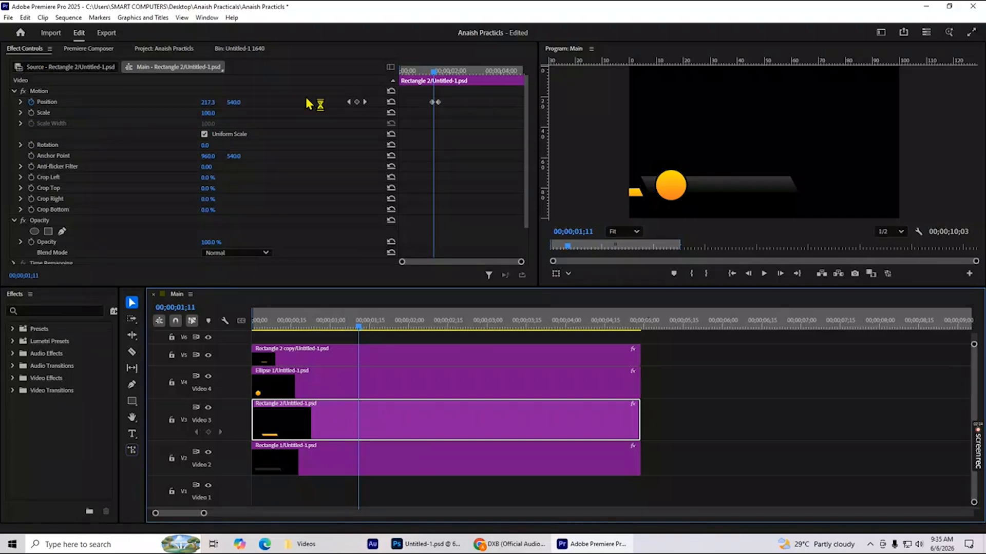
scroll(136, 226, down, 3)
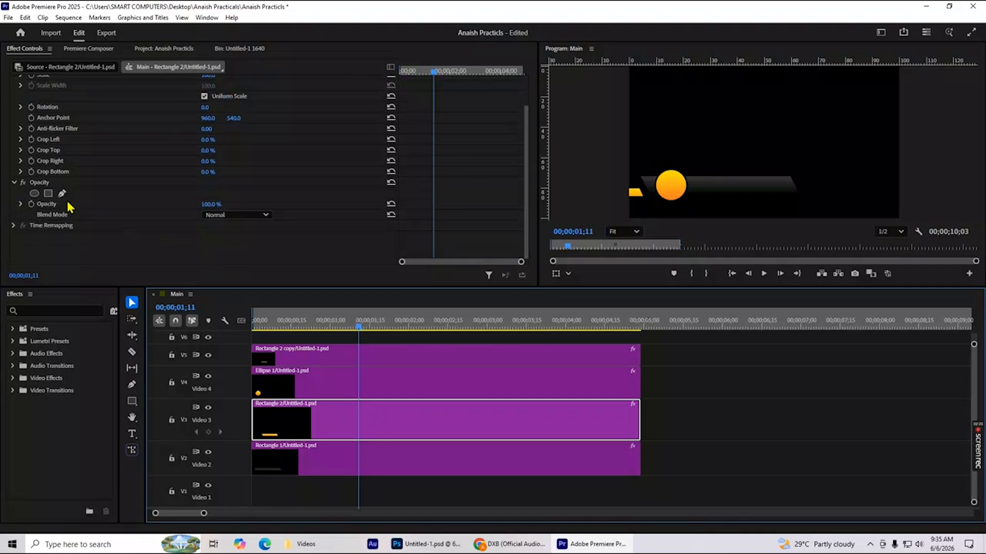
click(49, 194)
drag(669, 144, 755, 206)
drag(745, 169, 755, 165)
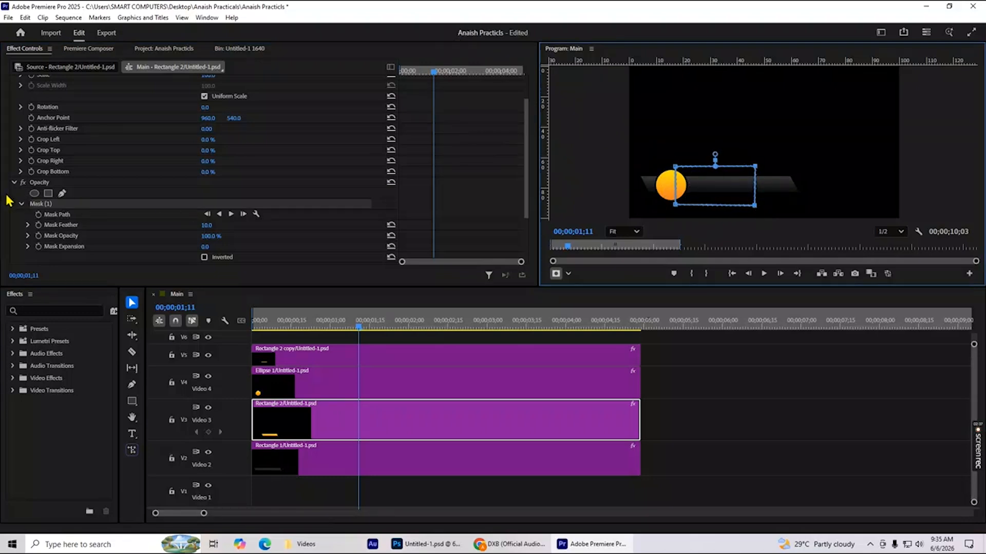
Turn on Mask Path animation for Rectangle 2's mask at 00;00;01;11 and keyframe the mask shifted left over the circle a few frames on.
click(38, 215)
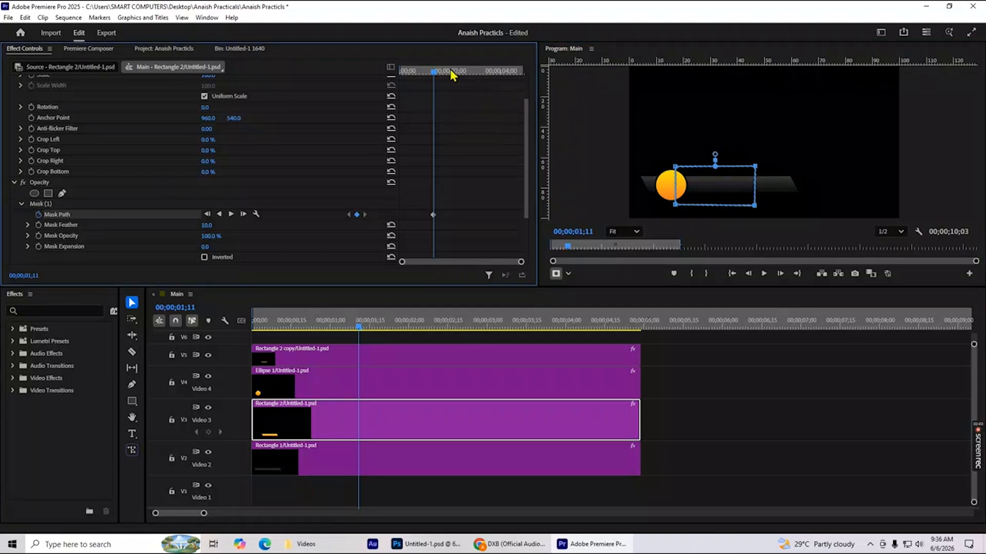
mouse_move(434, 71)
mouse_down()
mouse_move(422, 78)
mouse_move(440, 73)
mouse_up()
drag(811, 186, 709, 186)
drag(433, 215, 432, 215)
Nudge the two left corners of Rectangle 2's mask slightly inward over the circle between the existing Mask Path keyframes.
drag(439, 71, 436, 67)
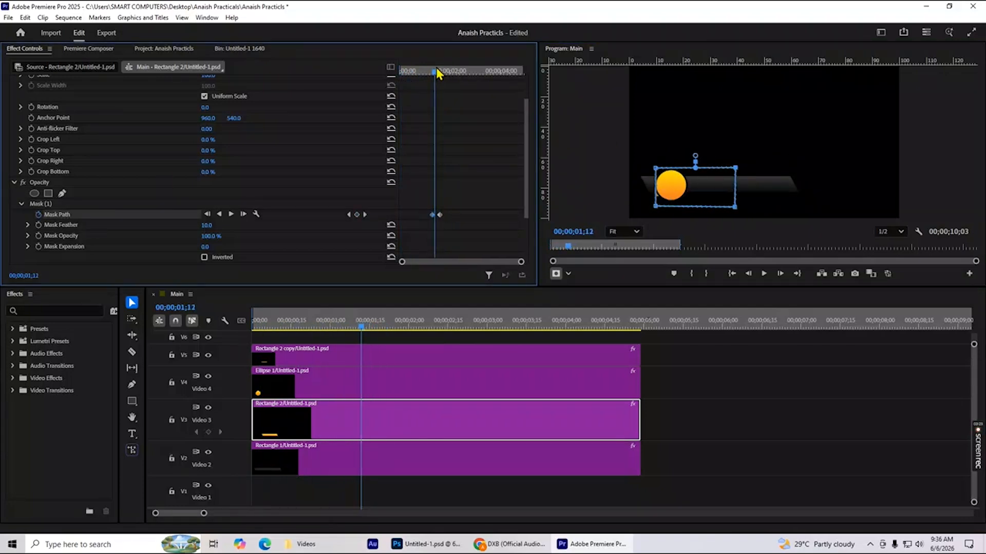
drag(655, 206, 660, 205)
drag(655, 168, 659, 169)
mouse_move(446, 74)
mouse_down()
mouse_move(432, 74)
mouse_move(446, 76)
mouse_up()
Deselect the clip and play the sequence from the start to preview the orange bar's masked reveal.
click(673, 381)
drag(400, 325, 237, 326)
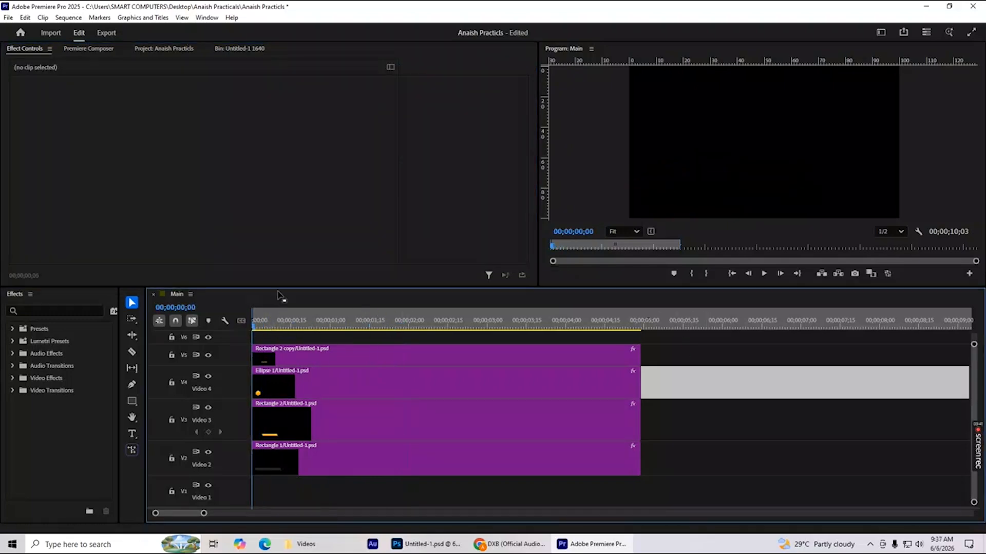
key(space)
key(space)
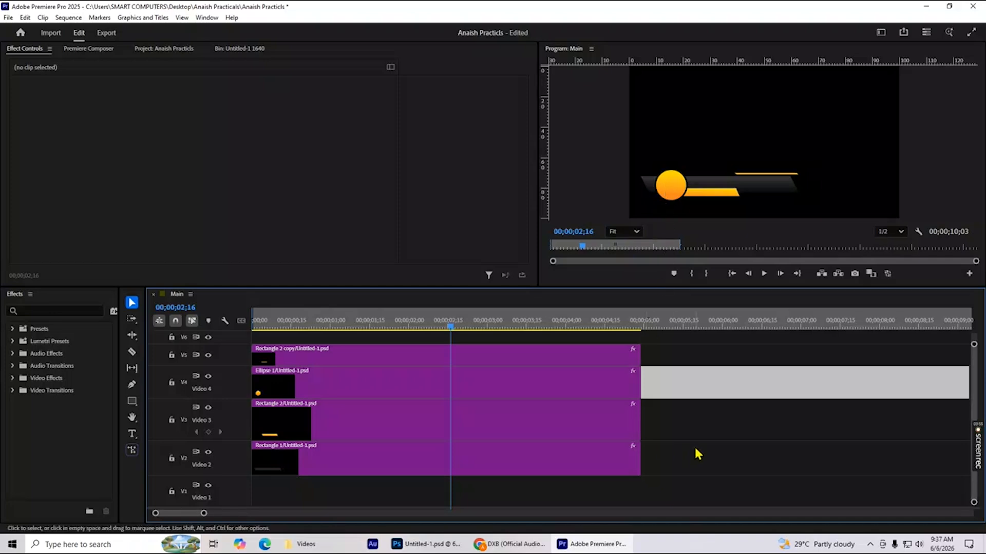
Open the Untitled-1 bin and add the Untitled-2.psd logo to the Video 6 track above the other layers.
click(171, 49)
double_click(177, 125)
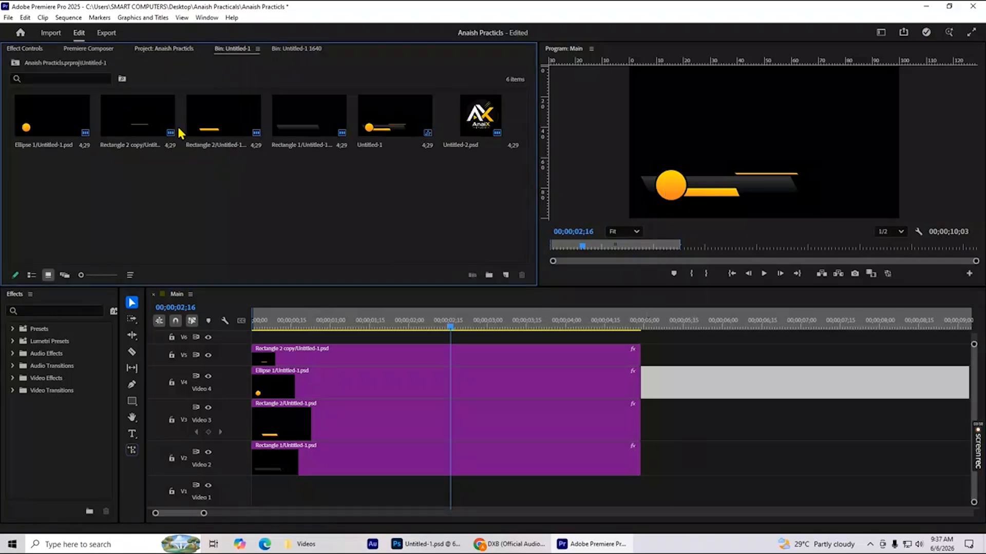
click(486, 130)
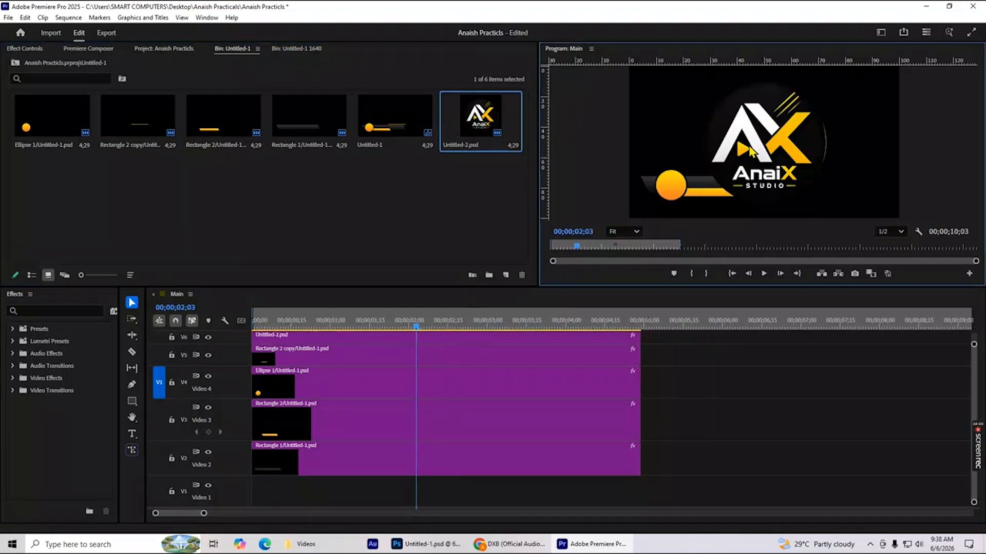
Enlarge the program view, scale the logo down and fit it inside the orange circle.
key(grave)
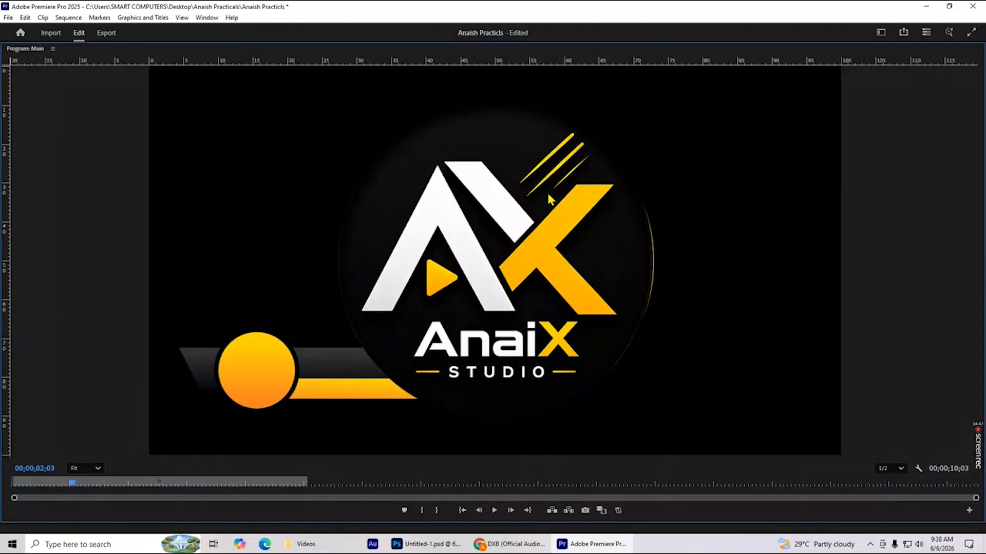
click(587, 192)
drag(692, 260, 569, 260)
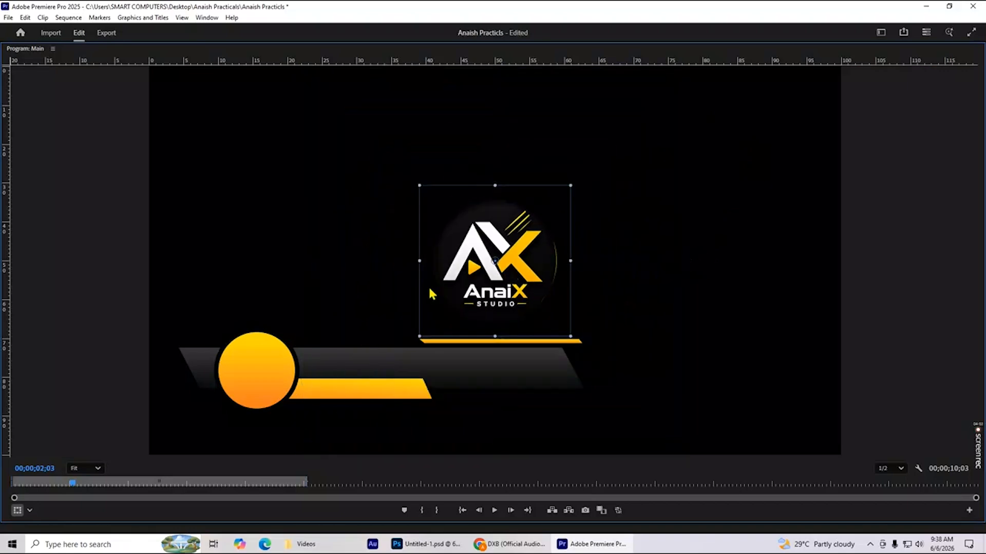
drag(511, 274, 277, 369)
drag(336, 355, 269, 384)
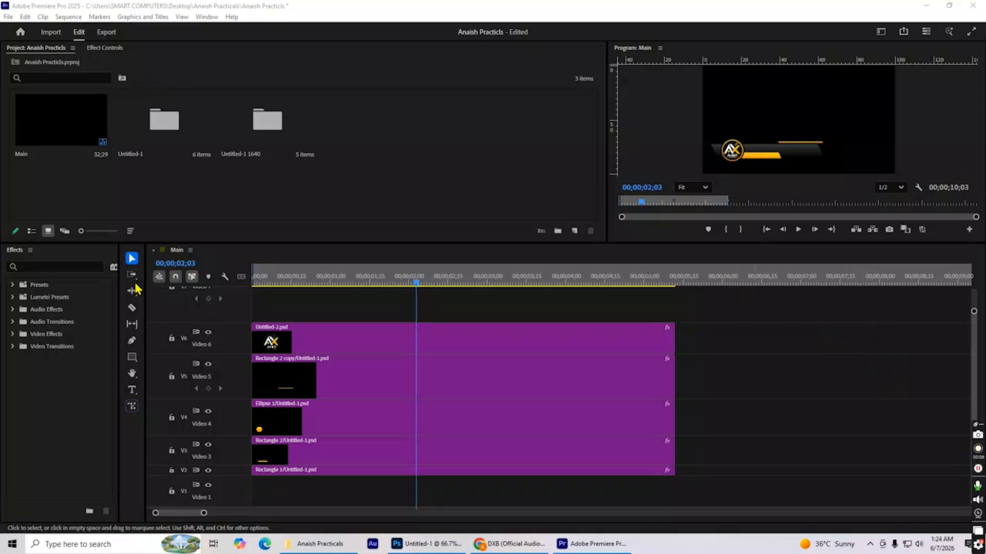
Add a text layer reading "Editor" above the lower third at 00;00;02;03.
click(133, 390)
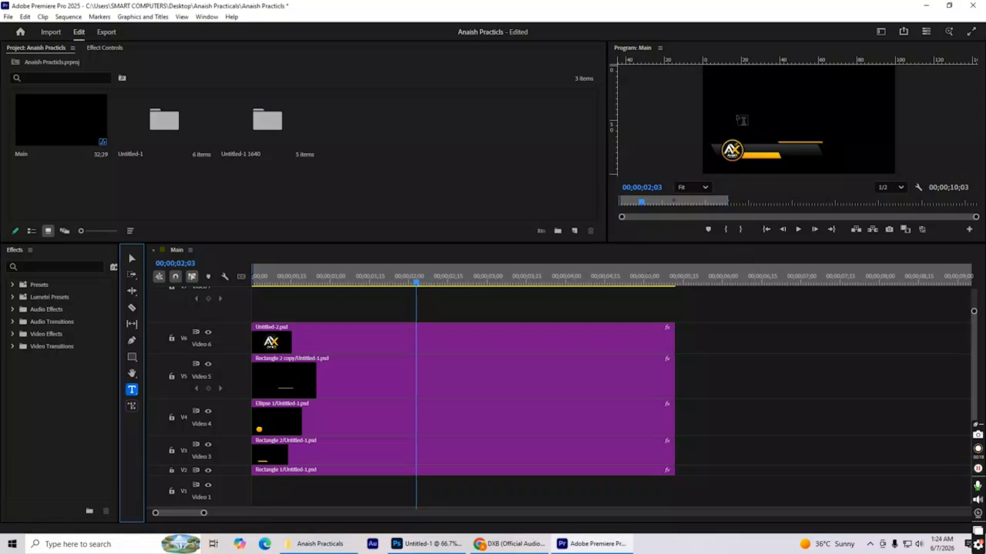
click(740, 117)
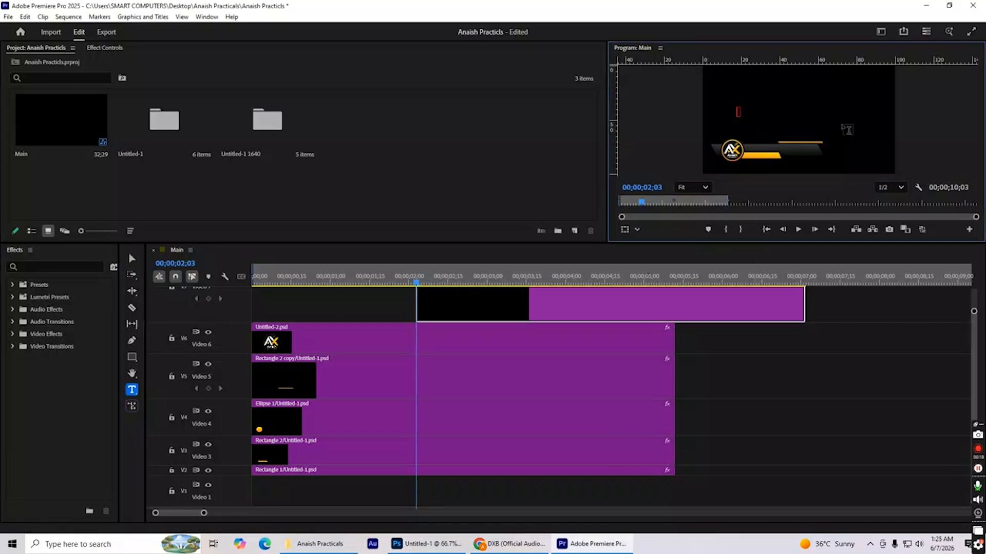
text(Editor)
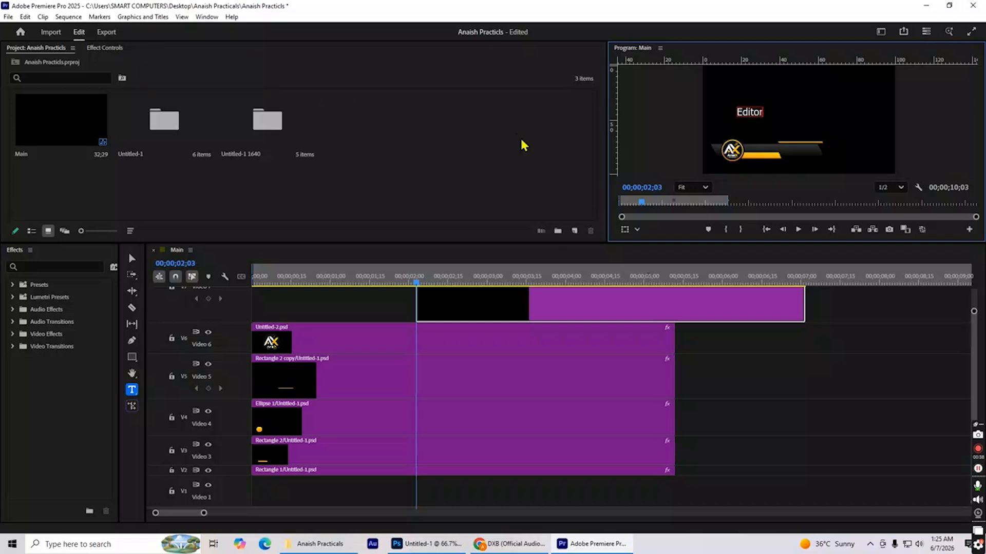
text(v)
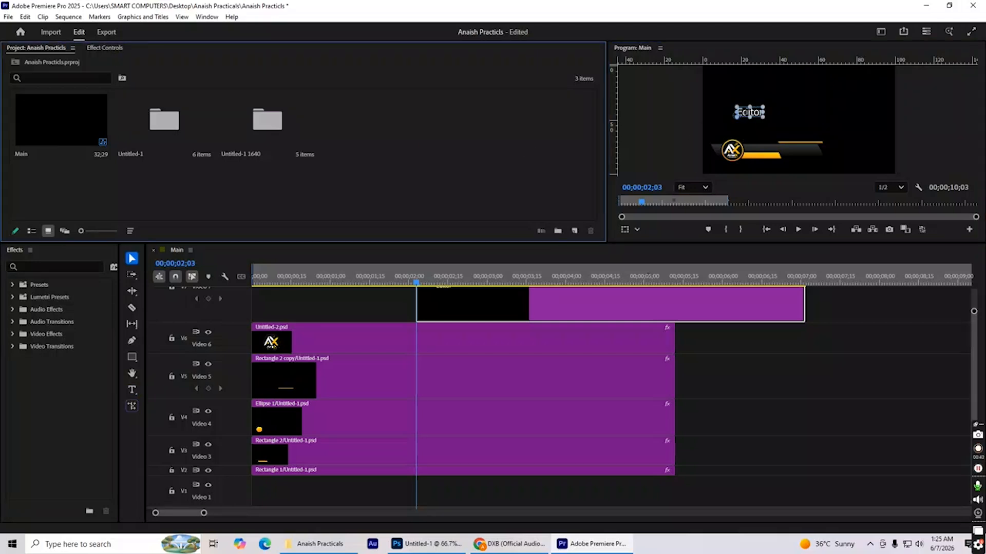
Move the "Editor" text onto the dark bar beside the logo and save the project.
key(grave)
drag(345, 239, 382, 346)
key(ctrl+s)
key(grave)
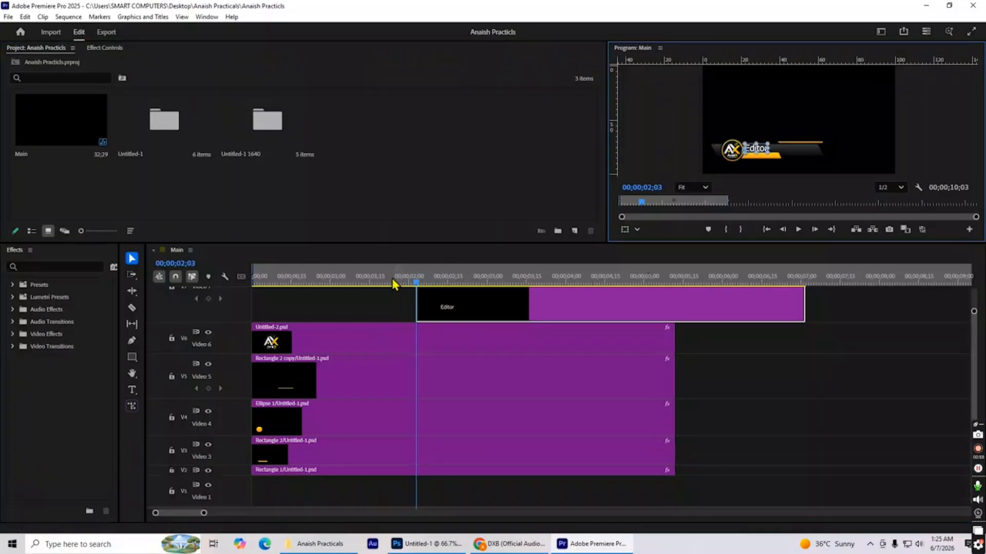
Add a second text layer with the editor's full name to the same graphic clip.
click(132, 390)
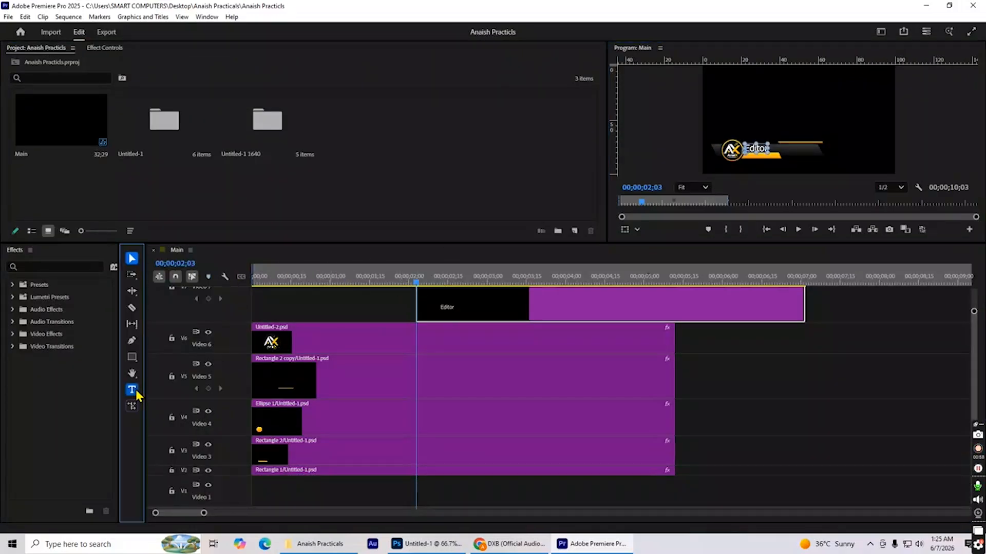
click(729, 116)
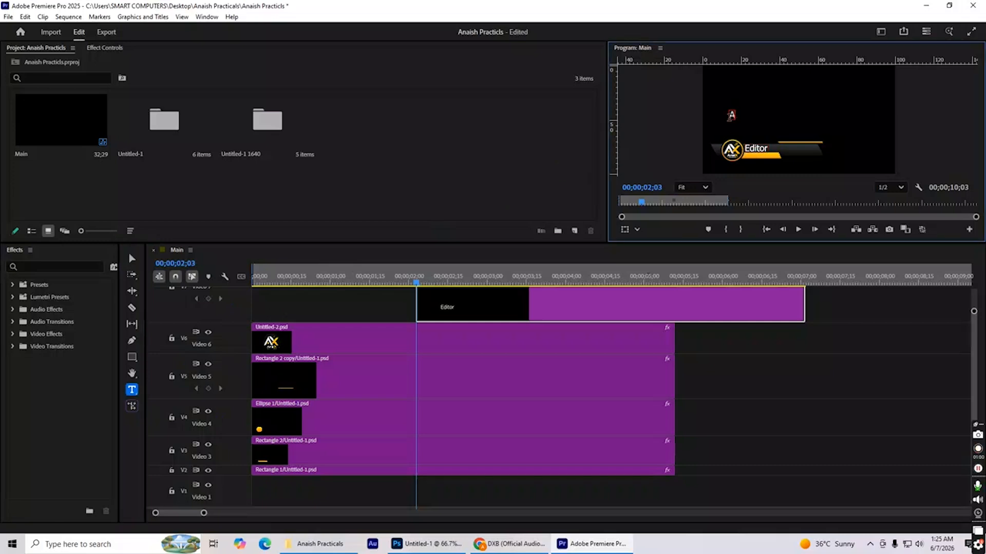
Place the name text on the orange bar beneath "Editor" and scale it down to about 53 to fit.
key(grave)
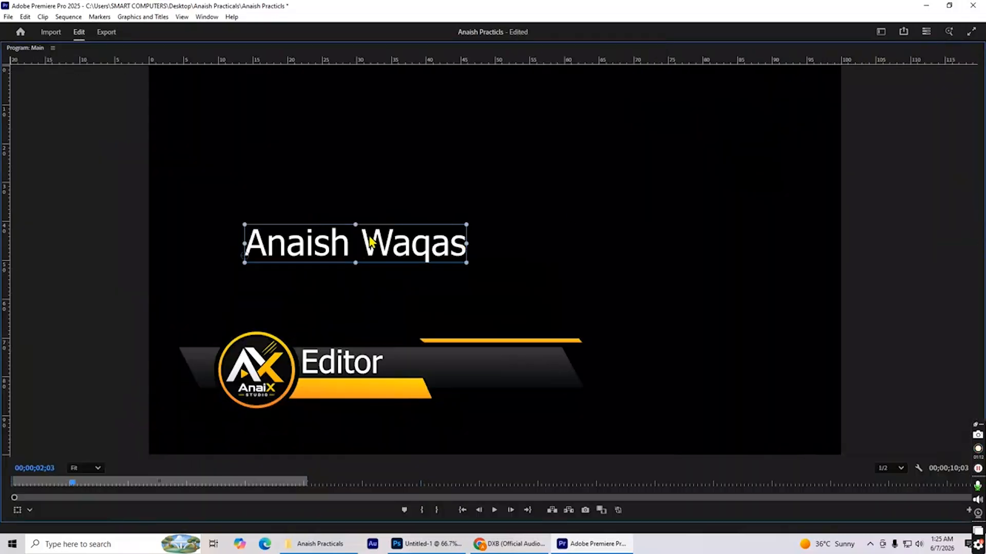
drag(369, 237, 421, 385)
drag(515, 370, 415, 382)
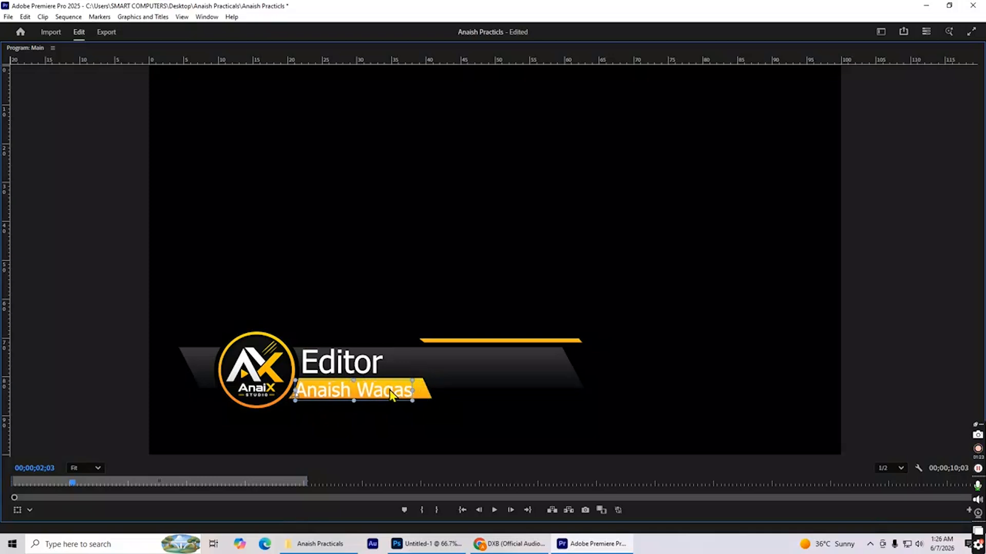
key(grave)
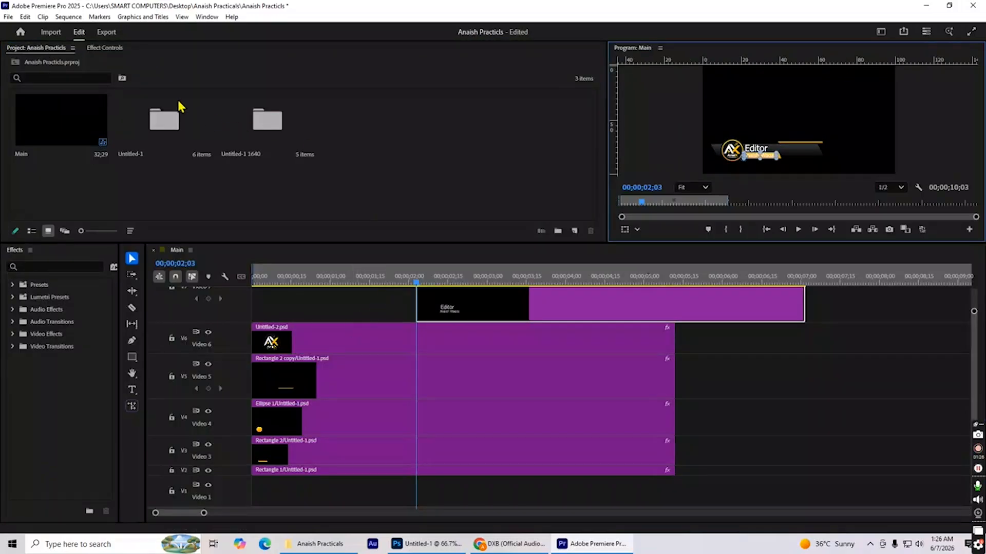
Set the name text's fill colour to black (000000) in its effect controls.
click(103, 47)
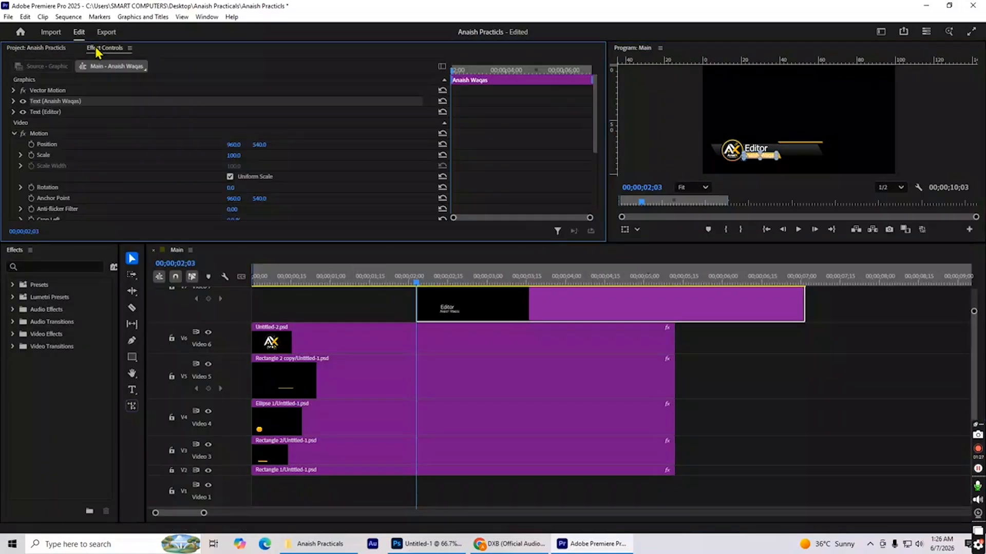
click(13, 102)
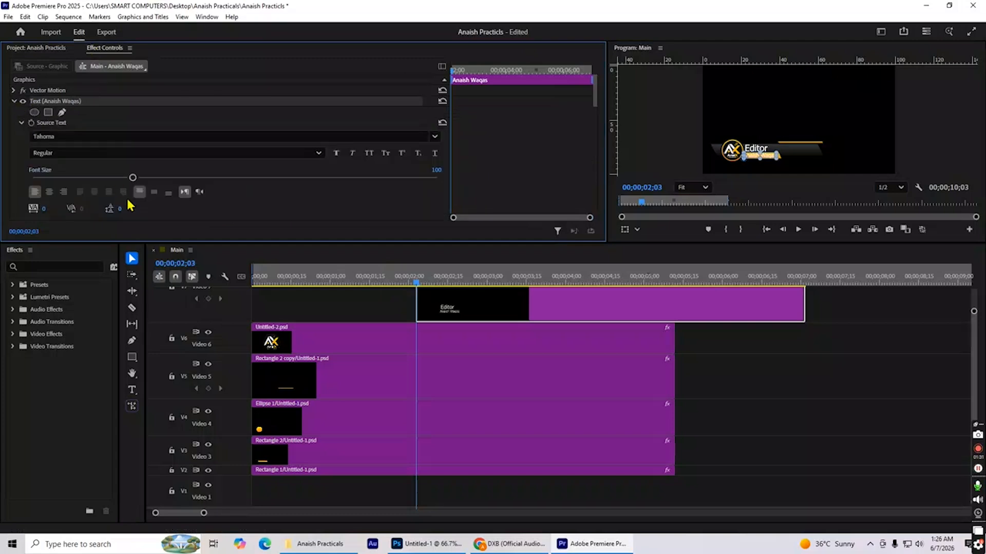
scroll(125, 211, down, 4)
scroll(127, 213, down, 1)
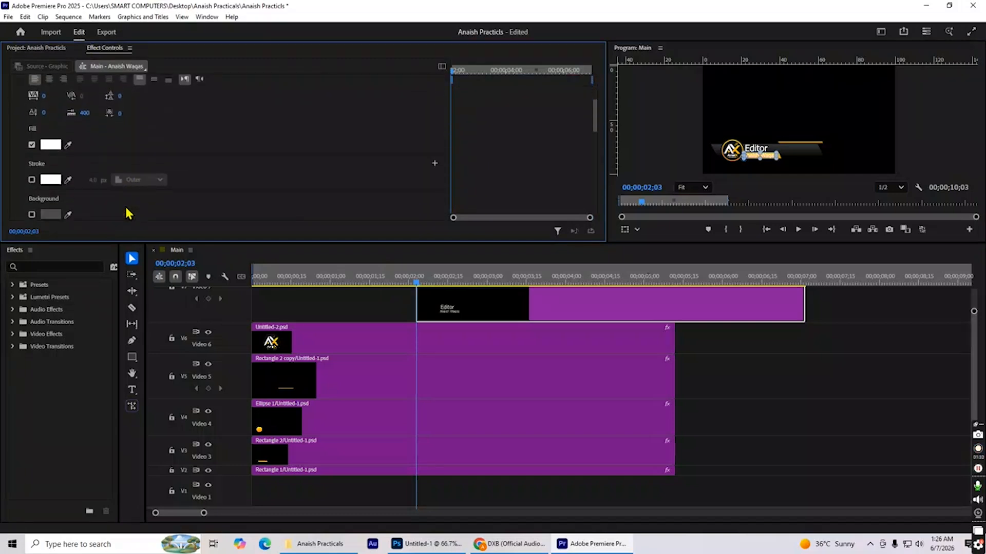
click(54, 147)
drag(429, 199, 339, 185)
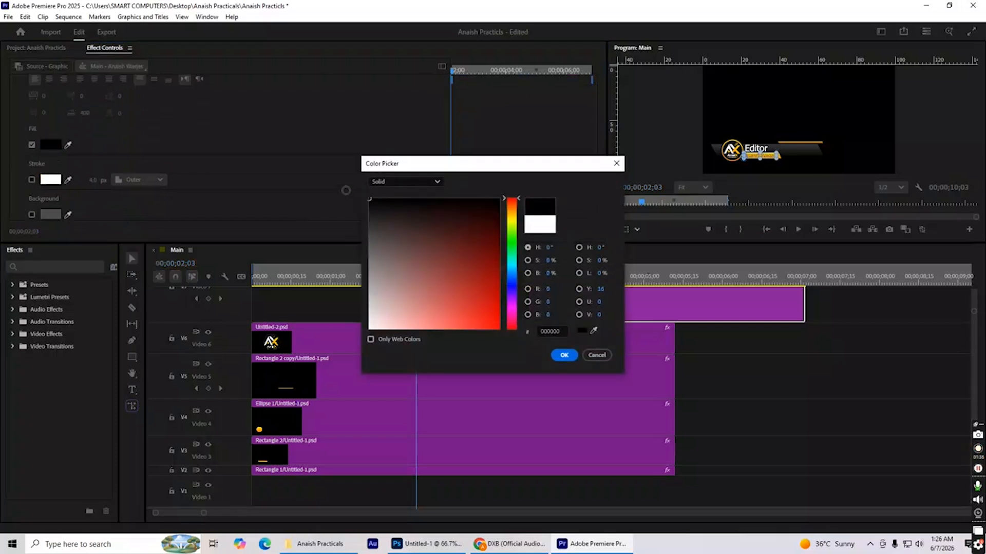
click(564, 355)
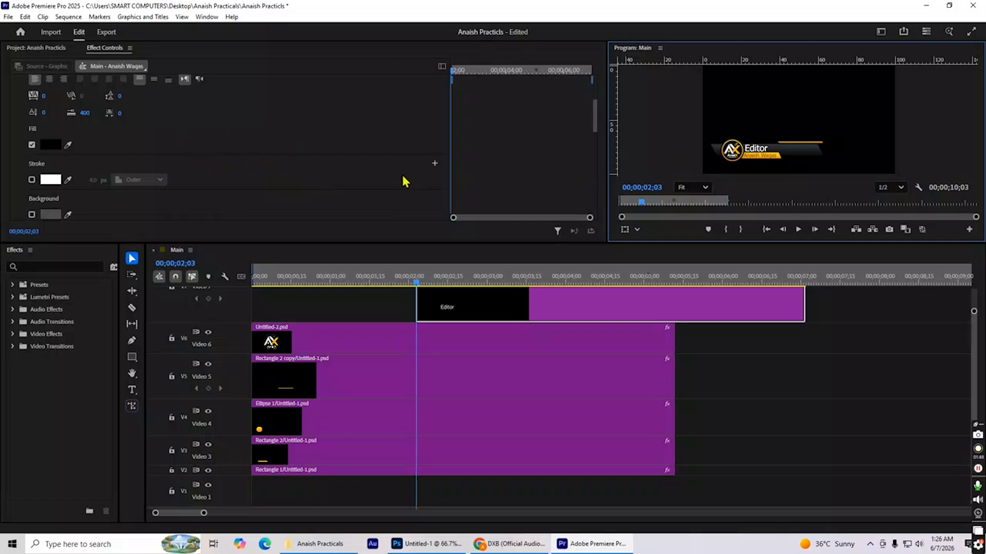
Turn on Position animation for the name text at 00;00;02;03 and set its horizontal position to 41.9.
scroll(400, 185, up, 5)
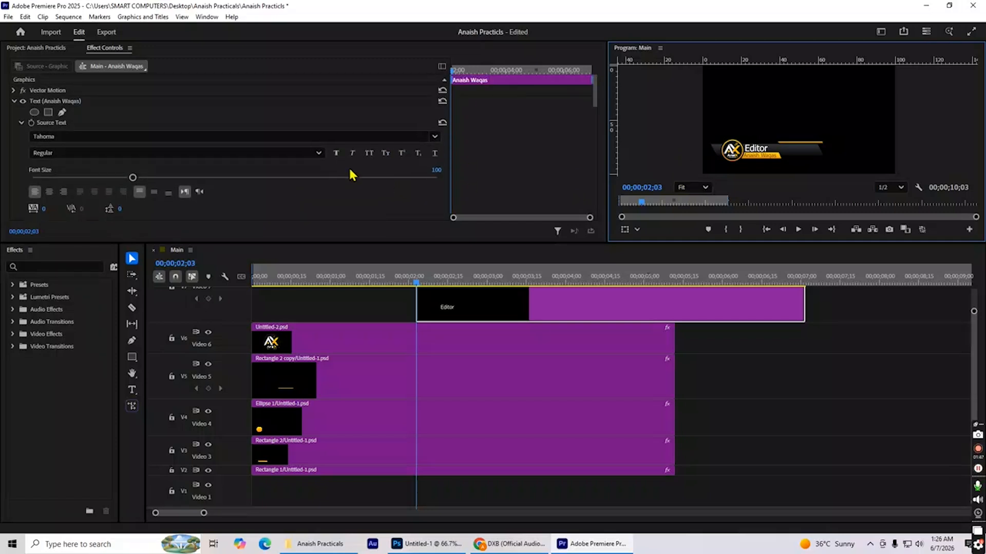
scroll(321, 220, down, 6)
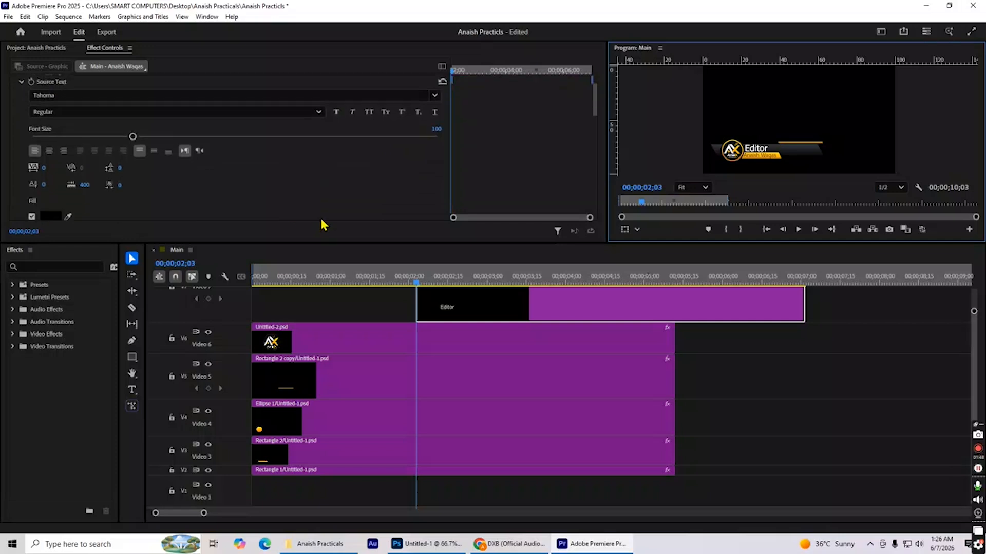
scroll(321, 224, down, 3)
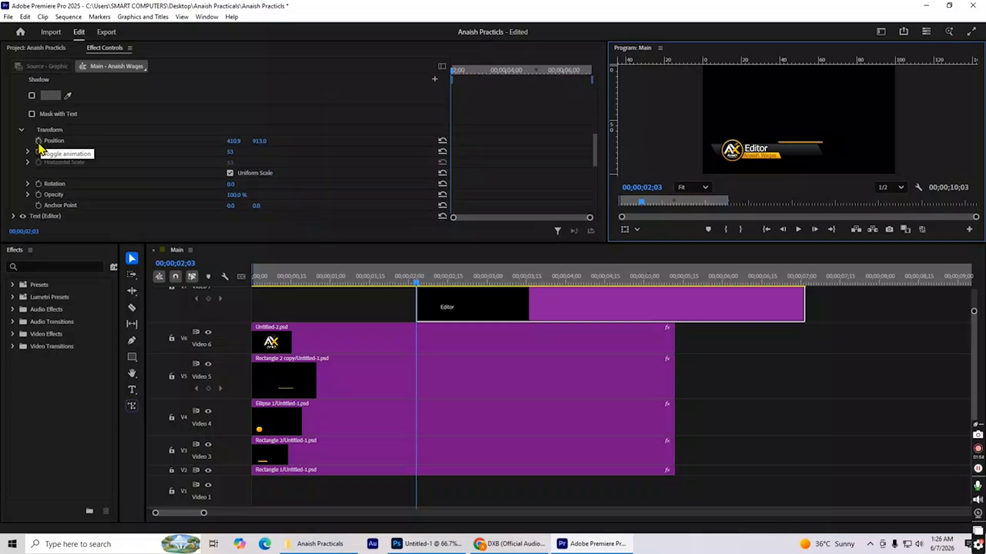
click(38, 140)
drag(232, 141, 198, 141)
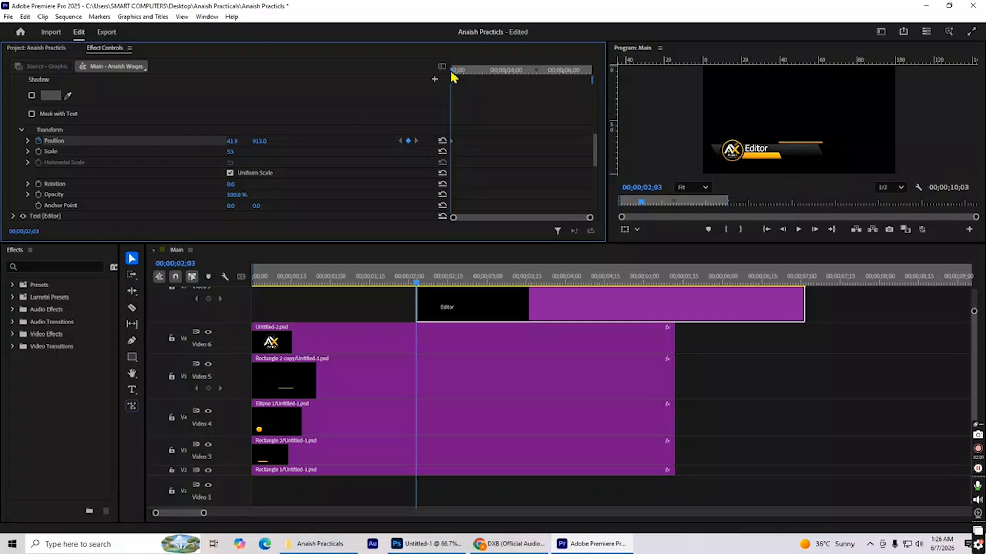
Keyframe the name text's horizontal position to 412.9 at 00;00;02;12.
drag(453, 70, 459, 69)
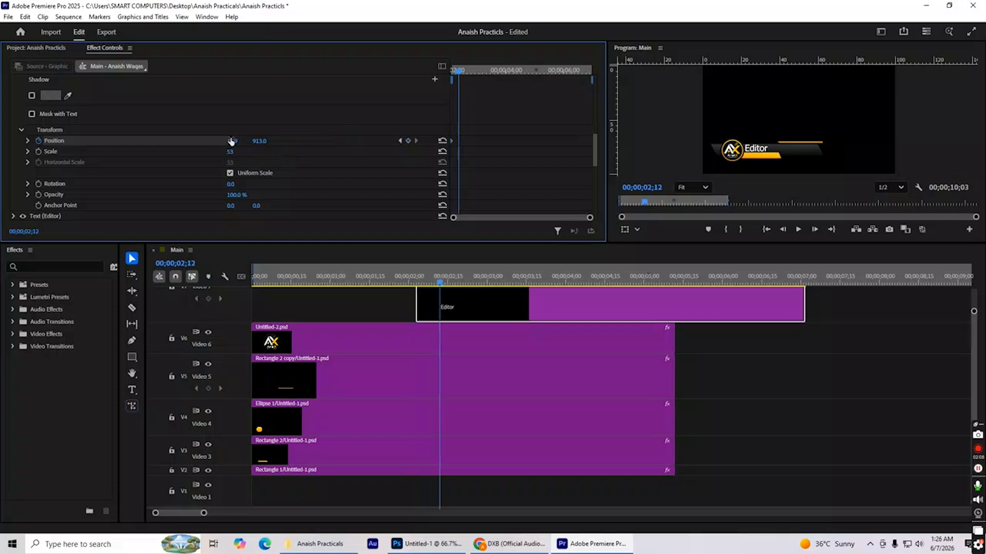
drag(232, 140, 344, 140)
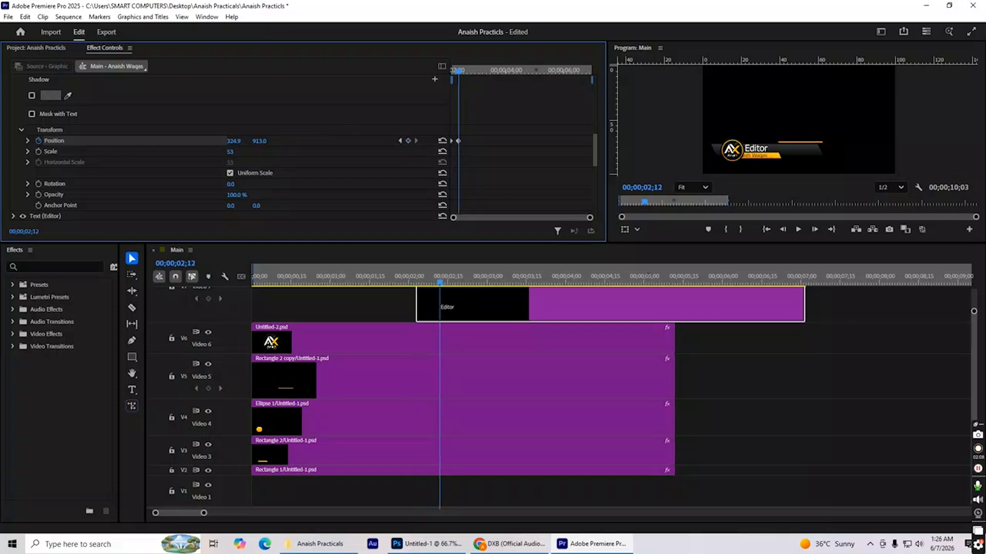
drag(414, 140, 423, 141)
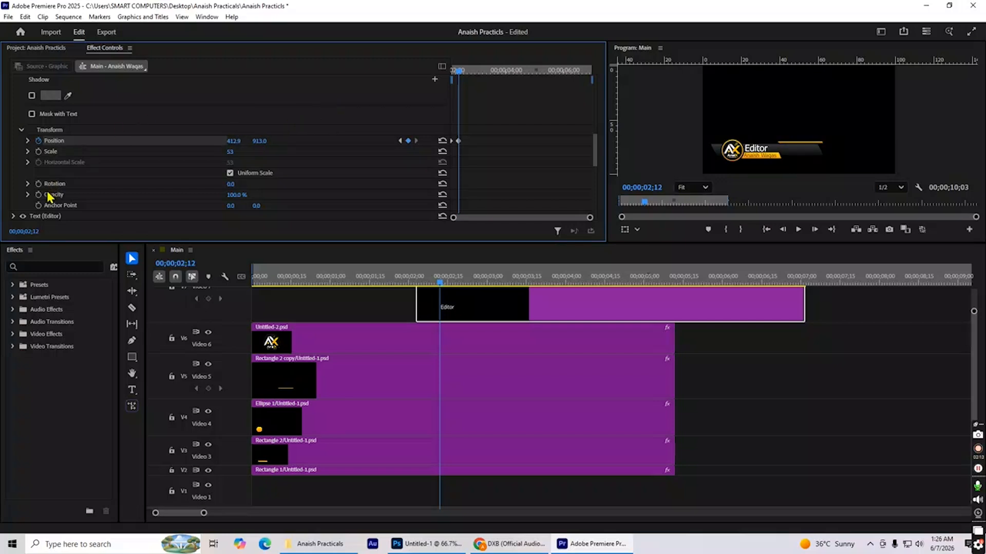
Add a rectangular opacity mask to the text clip and move it over both text lines with its left edge beside the logo circle.
scroll(49, 196, down, 5)
scroll(48, 190, down, 3)
click(47, 175)
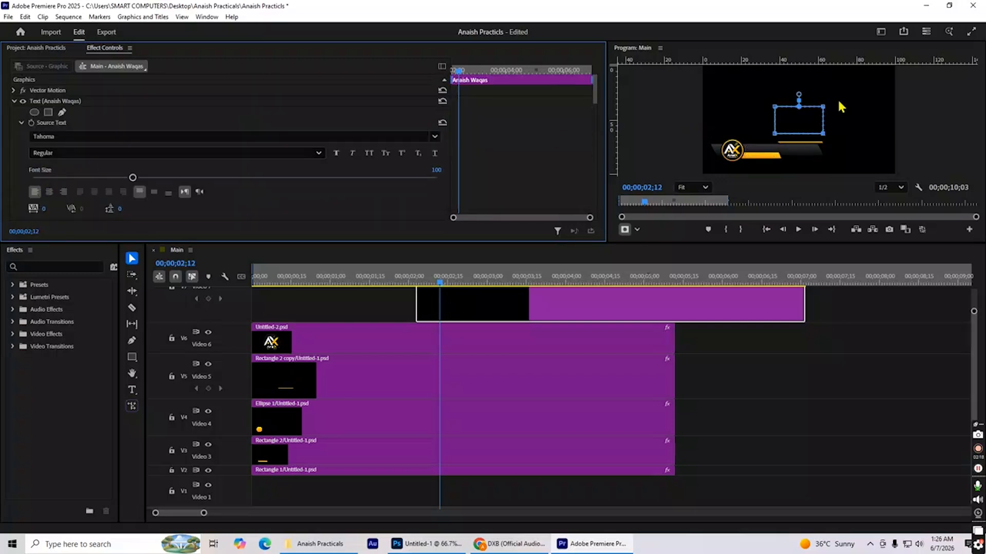
drag(795, 120, 760, 149)
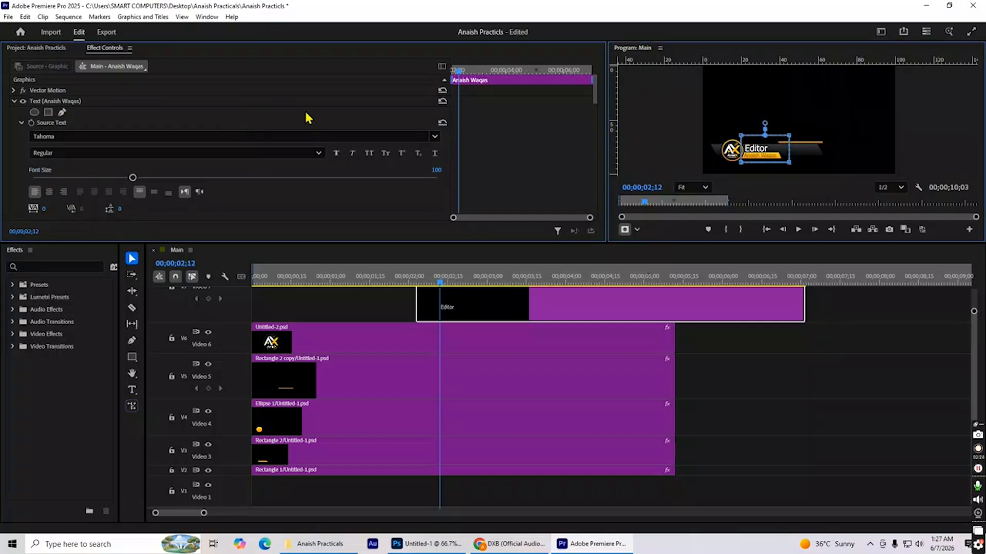
Place the playhead at 00;00;02;17, collapse the name text's properties and expand the Editor text's properties to reach its Transform settings.
mouse_move(459, 71)
mouse_down()
mouse_move(443, 72)
mouse_move(463, 71)
mouse_up()
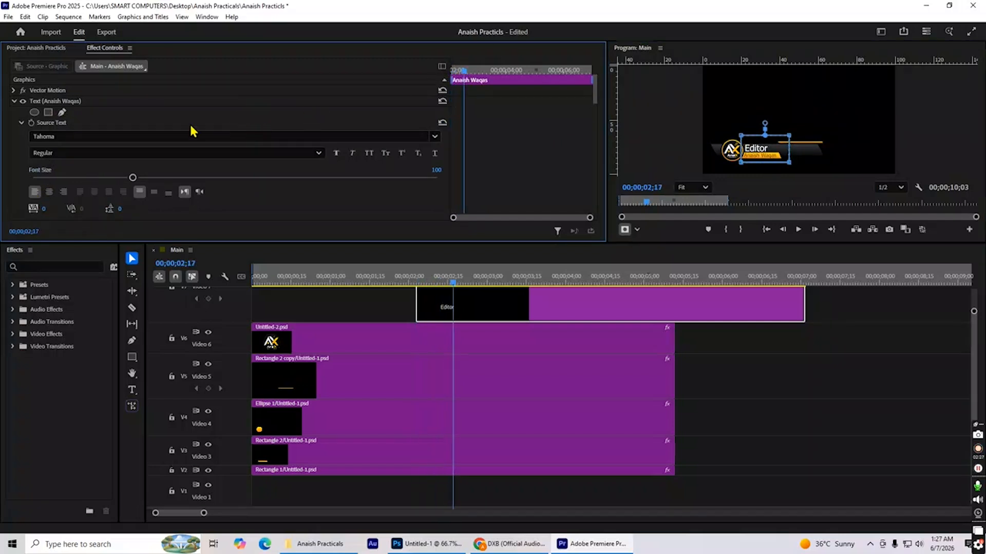
scroll(176, 119, down, 5)
scroll(176, 120, down, 10)
scroll(176, 123, up, 6)
scroll(177, 115, up, 8)
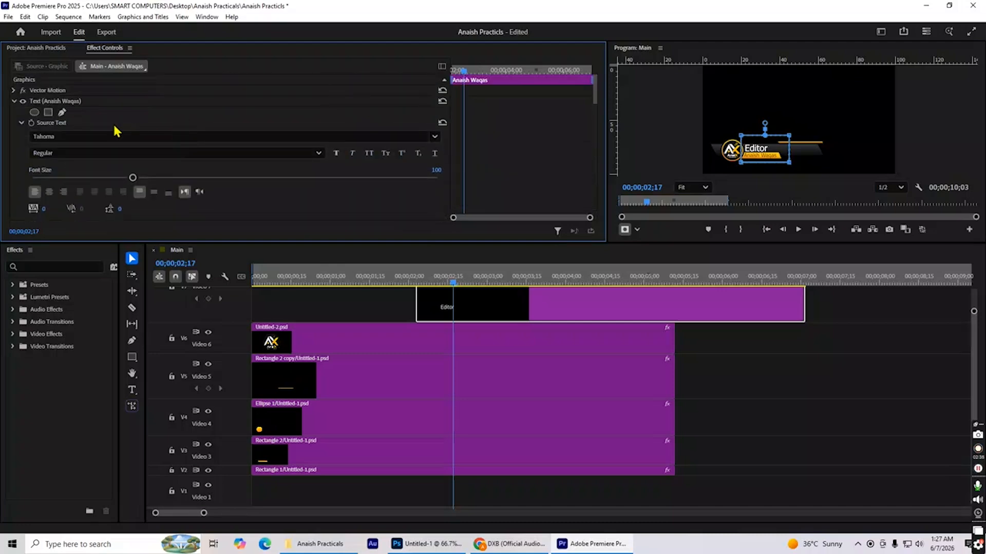
click(760, 418)
click(493, 307)
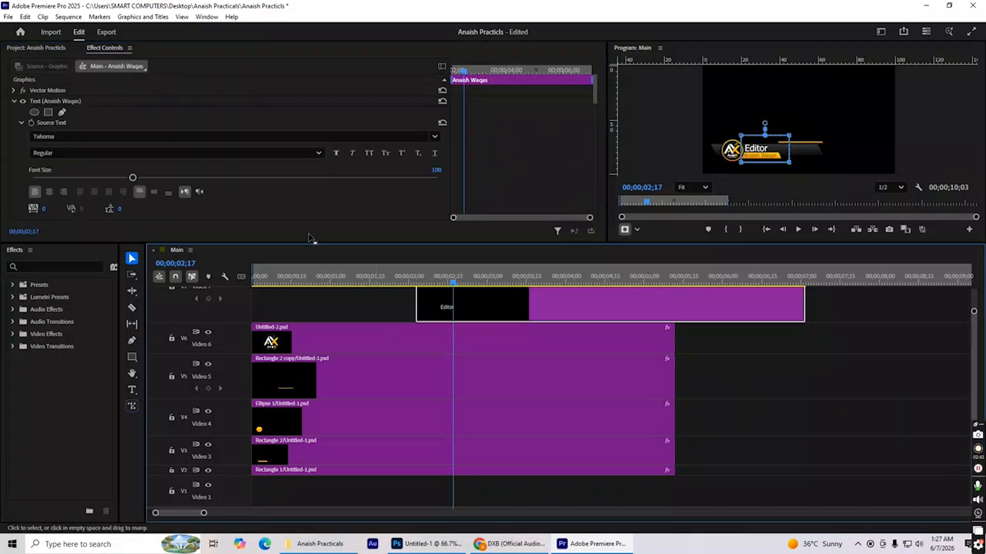
click(15, 102)
click(14, 112)
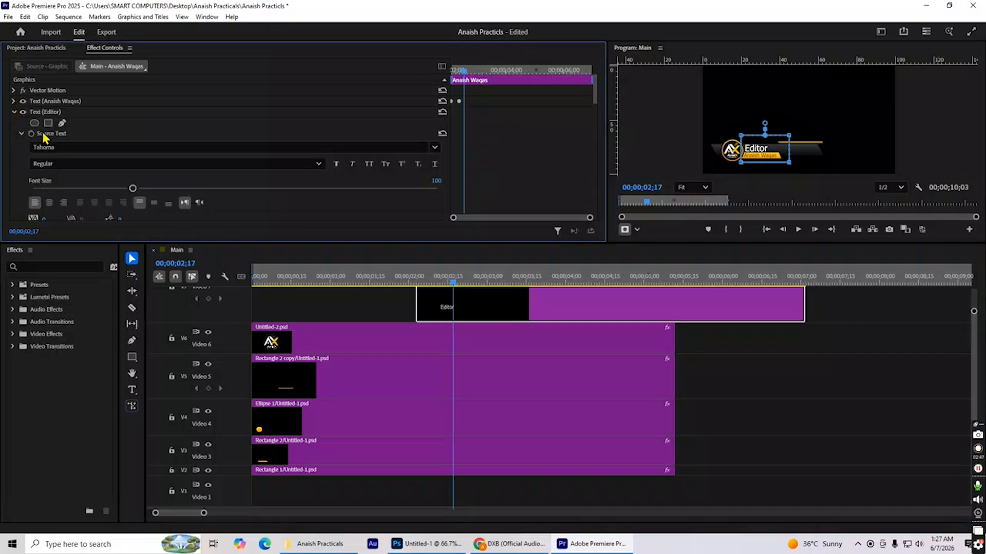
scroll(61, 154, down, 10)
scroll(74, 169, down, 3)
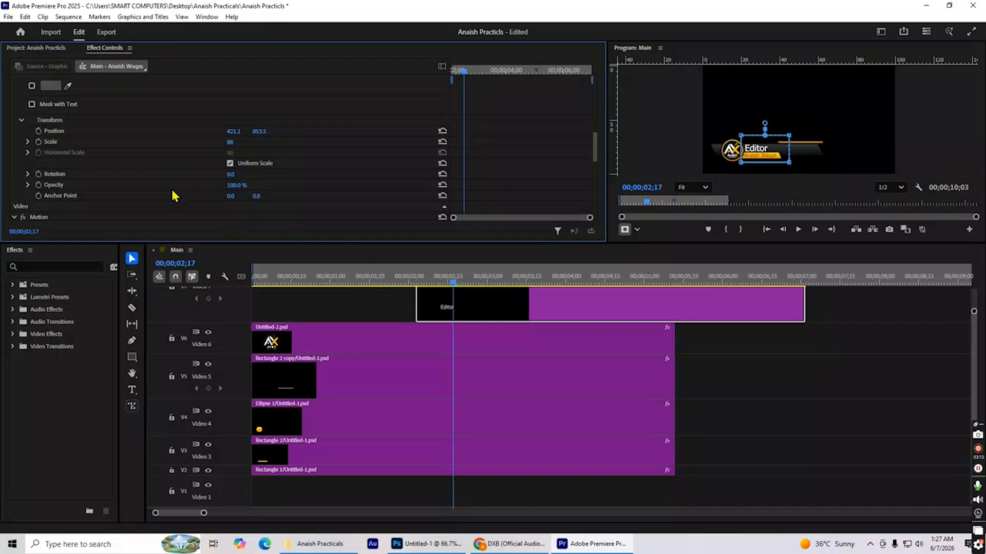
Animate the Editor text's Position, keyframing its horizontal value at 147.1 at the text clip's start and 415.1 a few frames on.
click(39, 131)
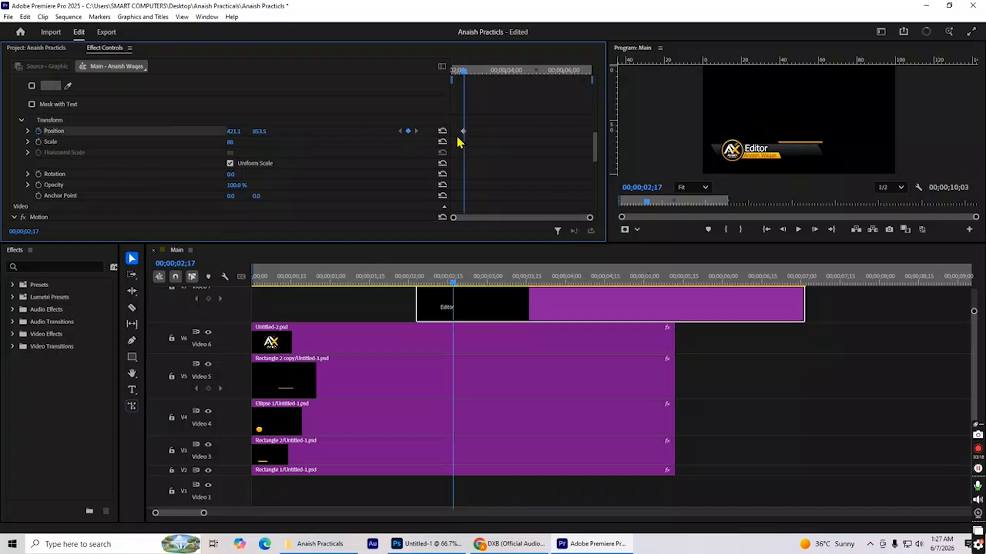
drag(240, 135, 141, 135)
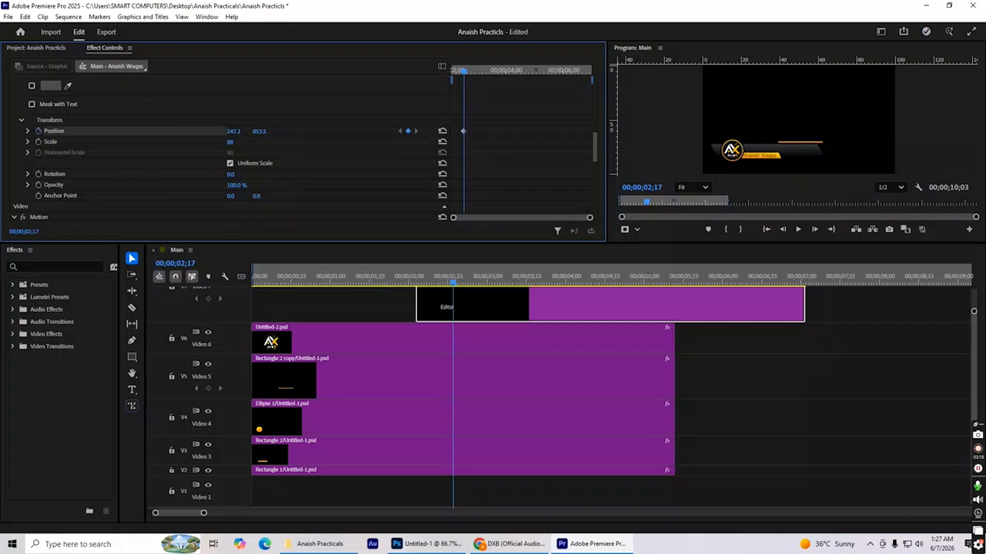
click(467, 70)
mouse_move(468, 70)
mouse_down()
mouse_move(447, 76)
mouse_move(460, 70)
mouse_up()
drag(234, 131, 273, 131)
Play the lower third animation from the start of the sequence in an enlarged program monitor, then restore the normal layout.
key(space)
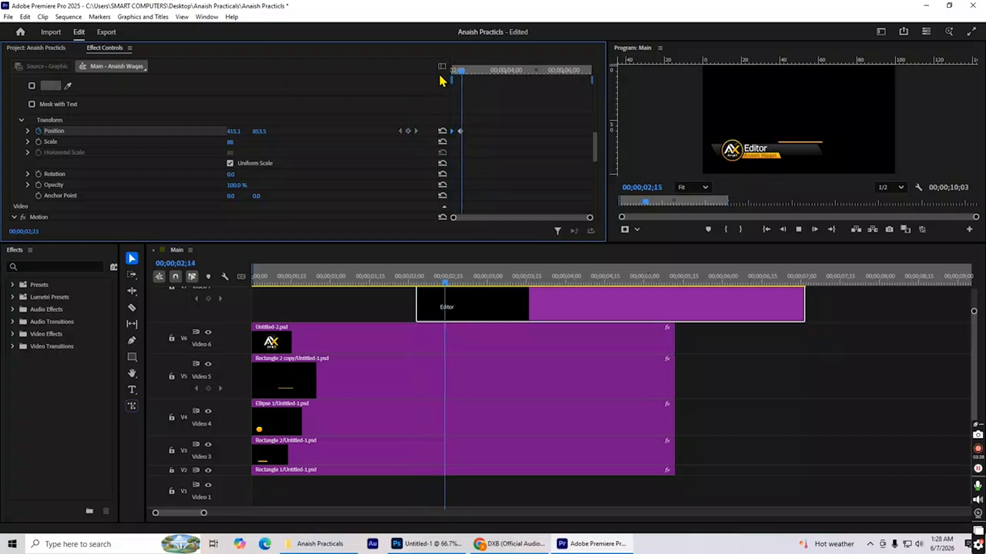
key(Home)
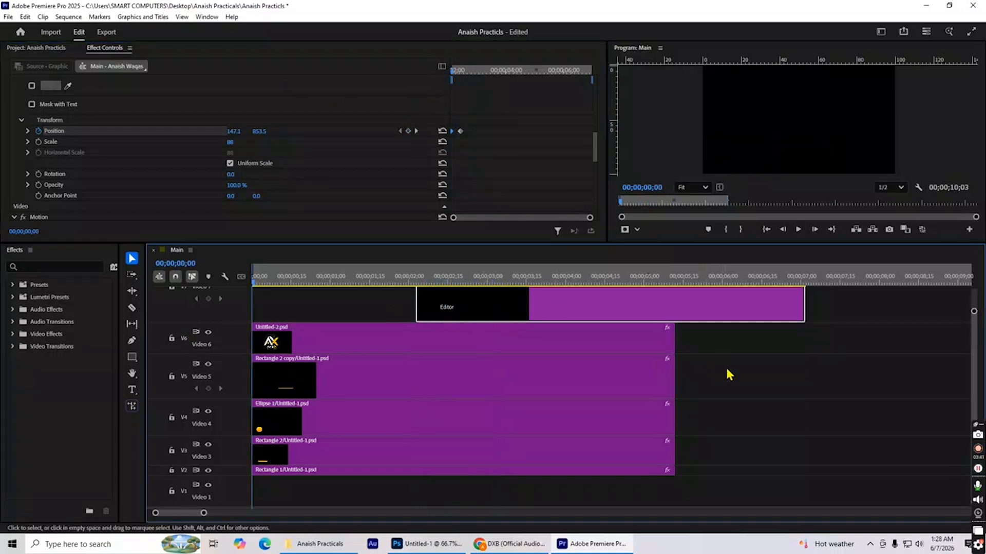
key(grave)
key(space)
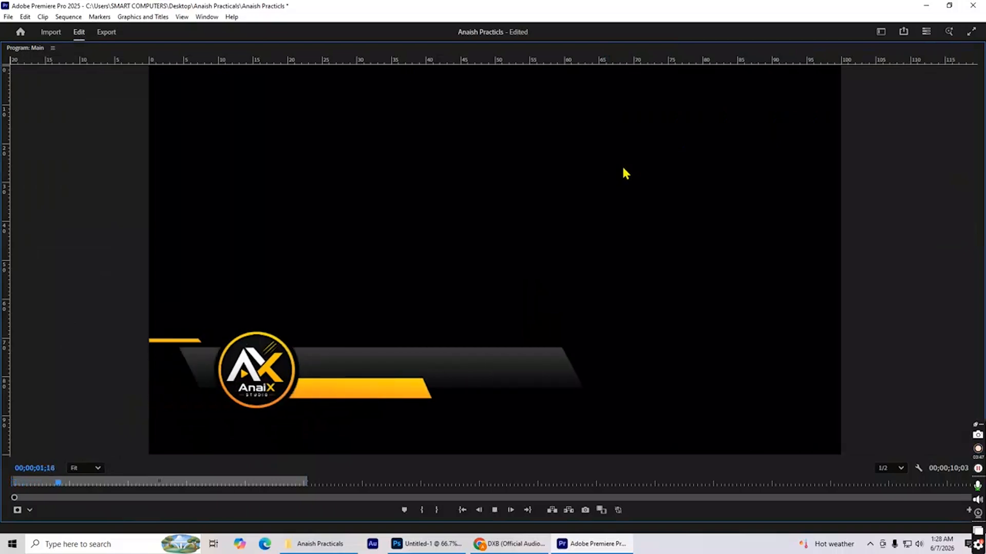
key(grave)
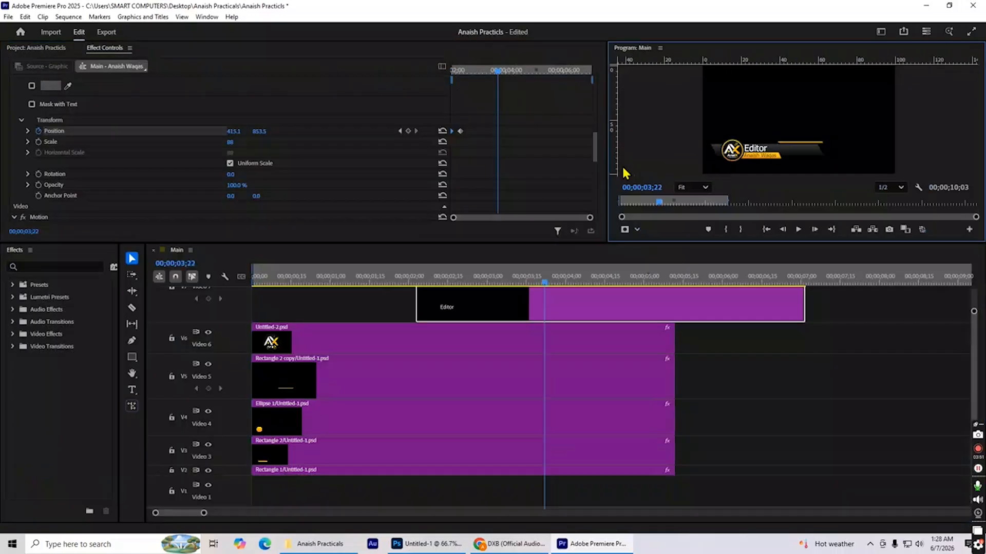